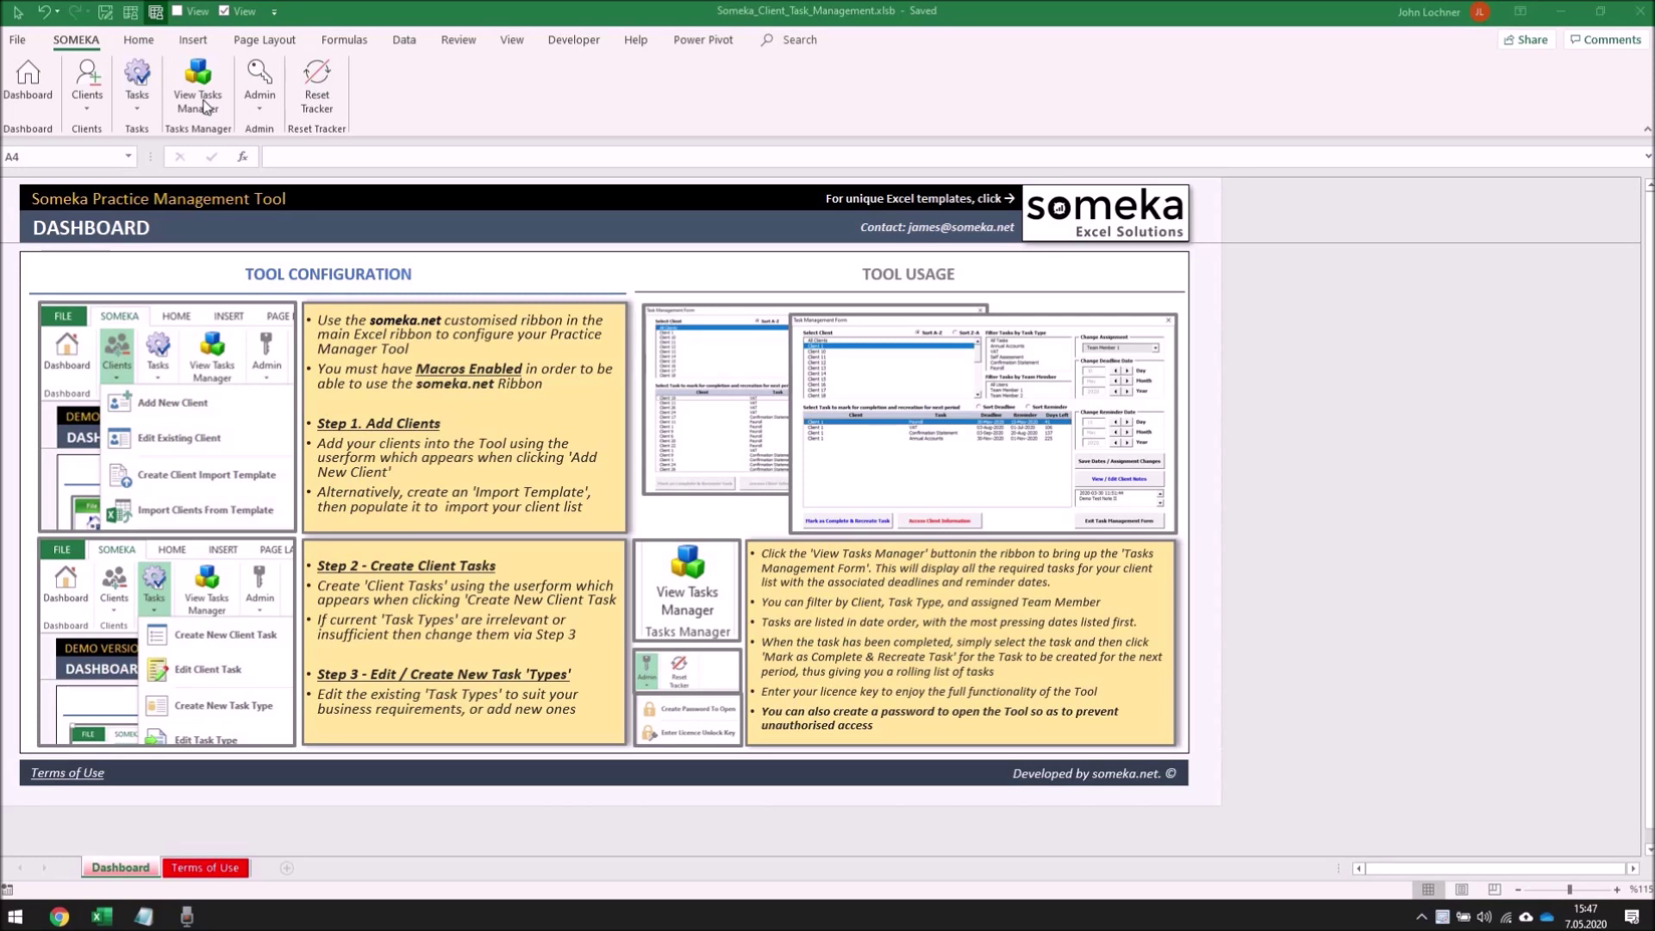
Step: Preview the task management form showing all clients' tasks, then close it
click(201, 97)
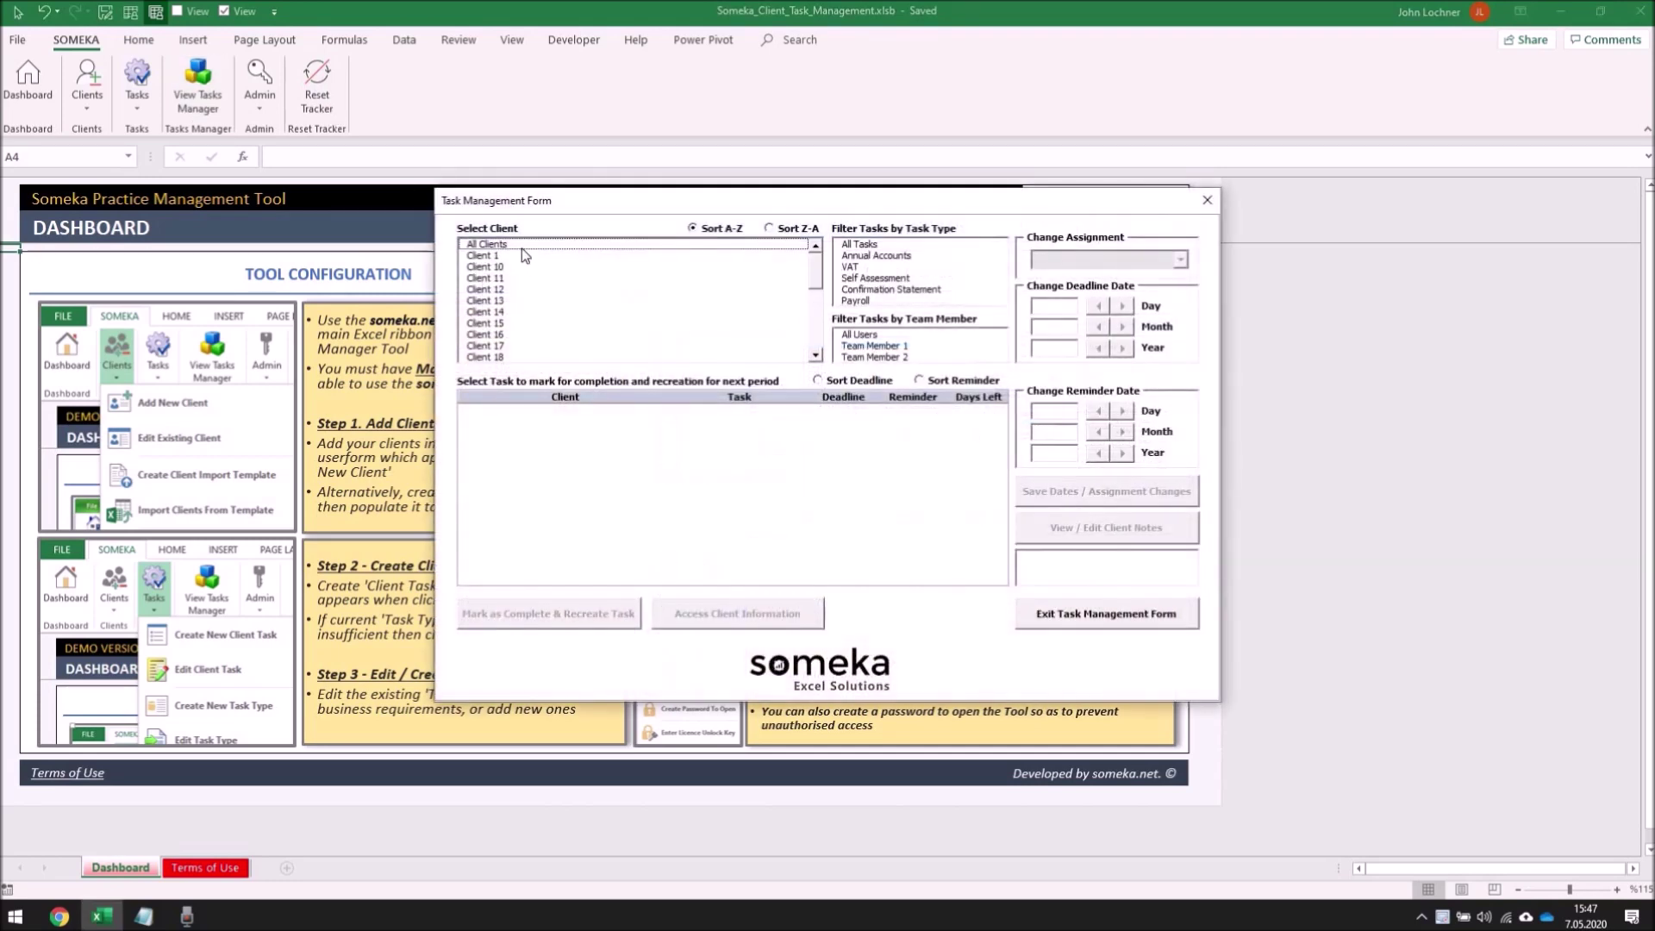
click(519, 244)
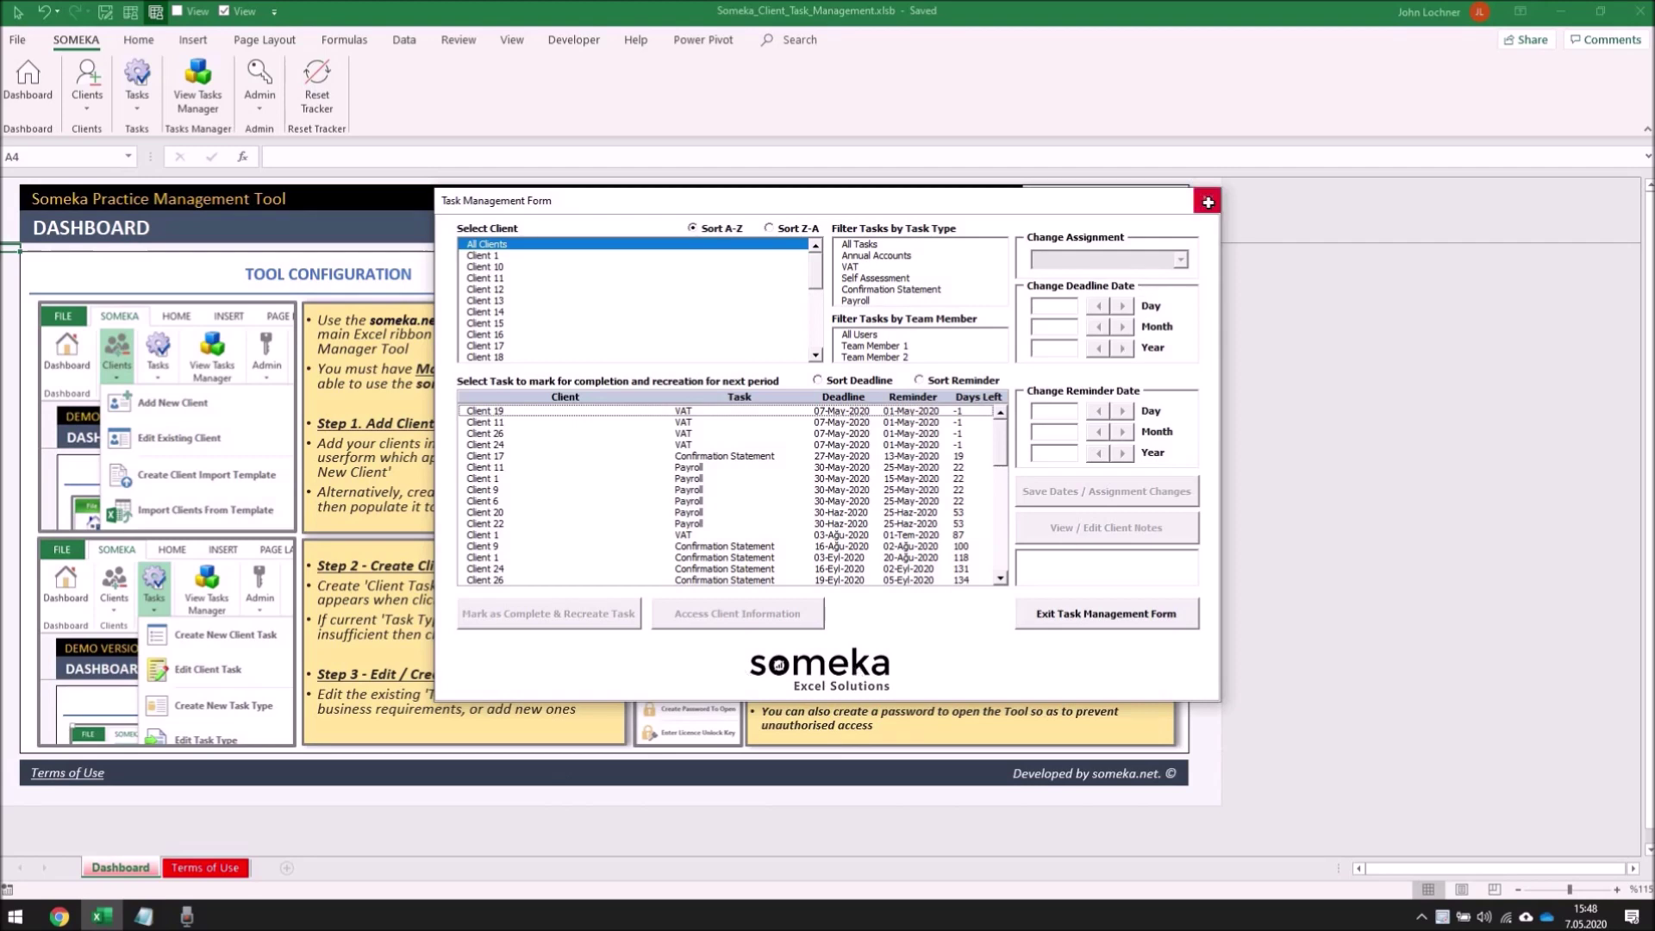
click(1206, 200)
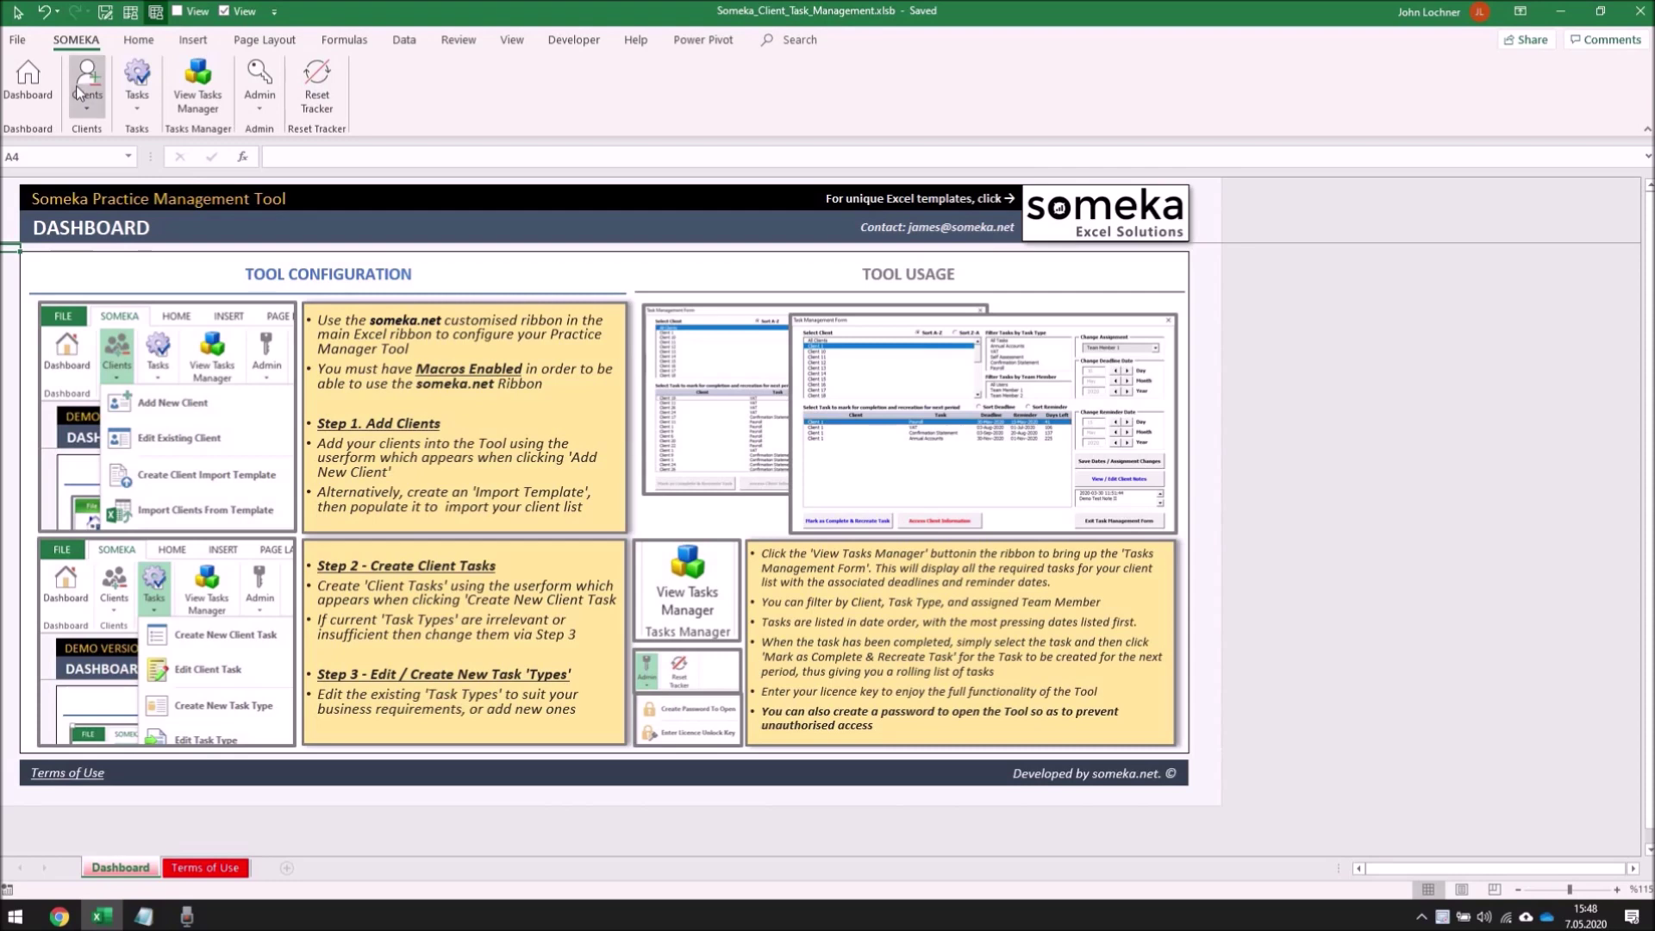
click(198, 87)
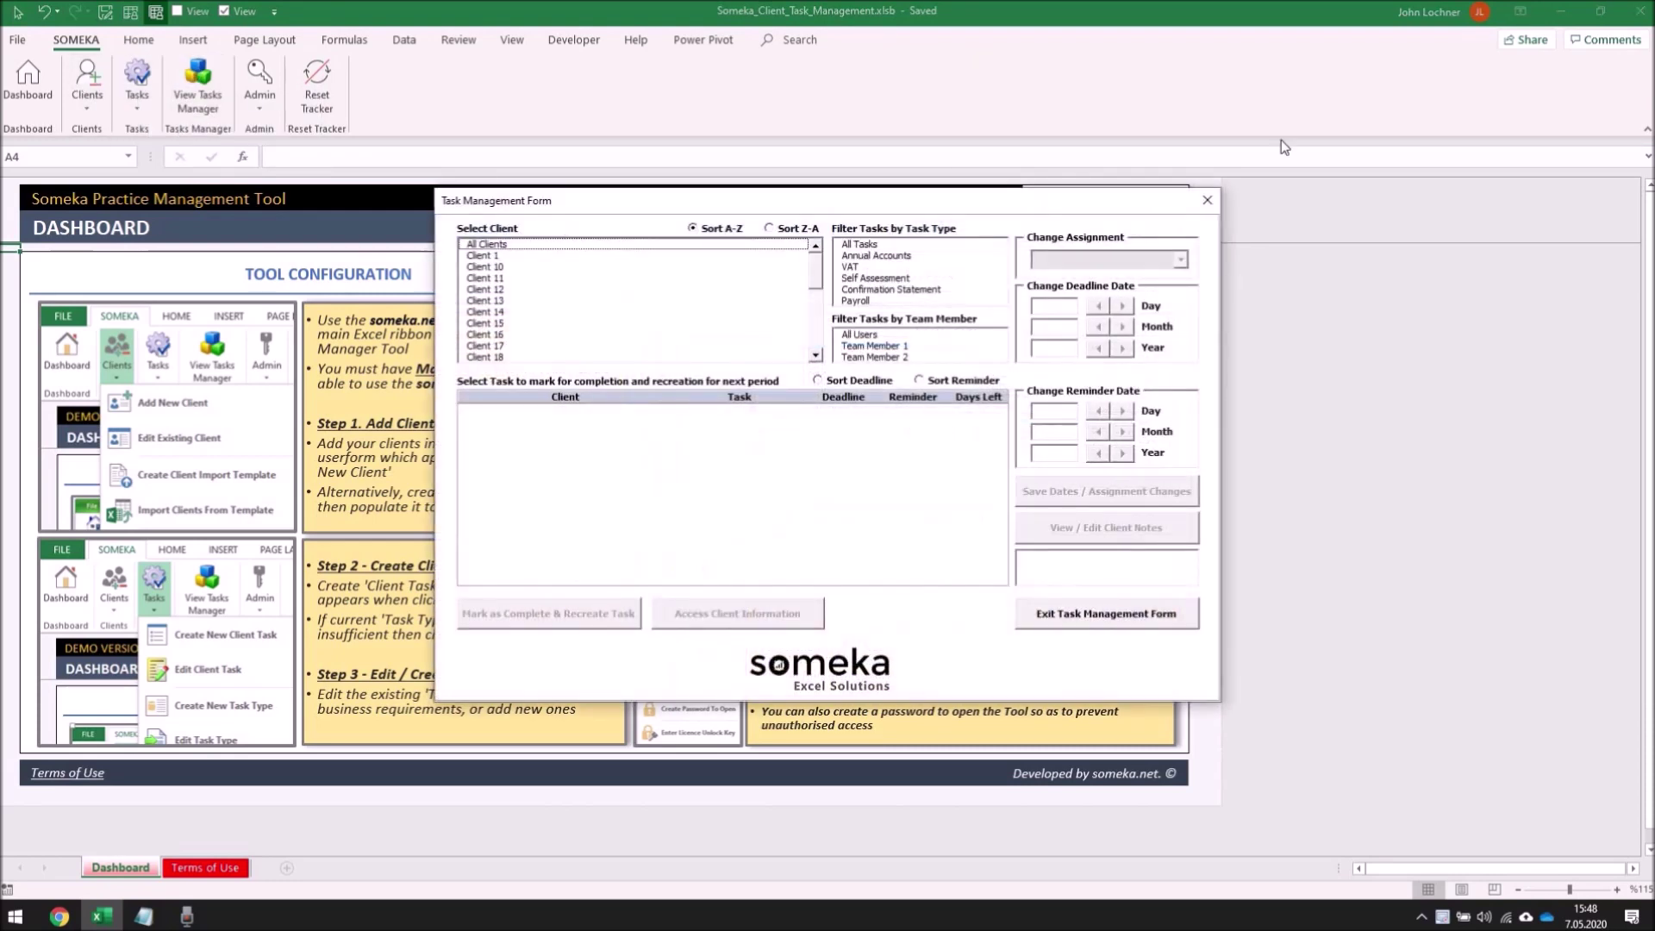
click(1206, 202)
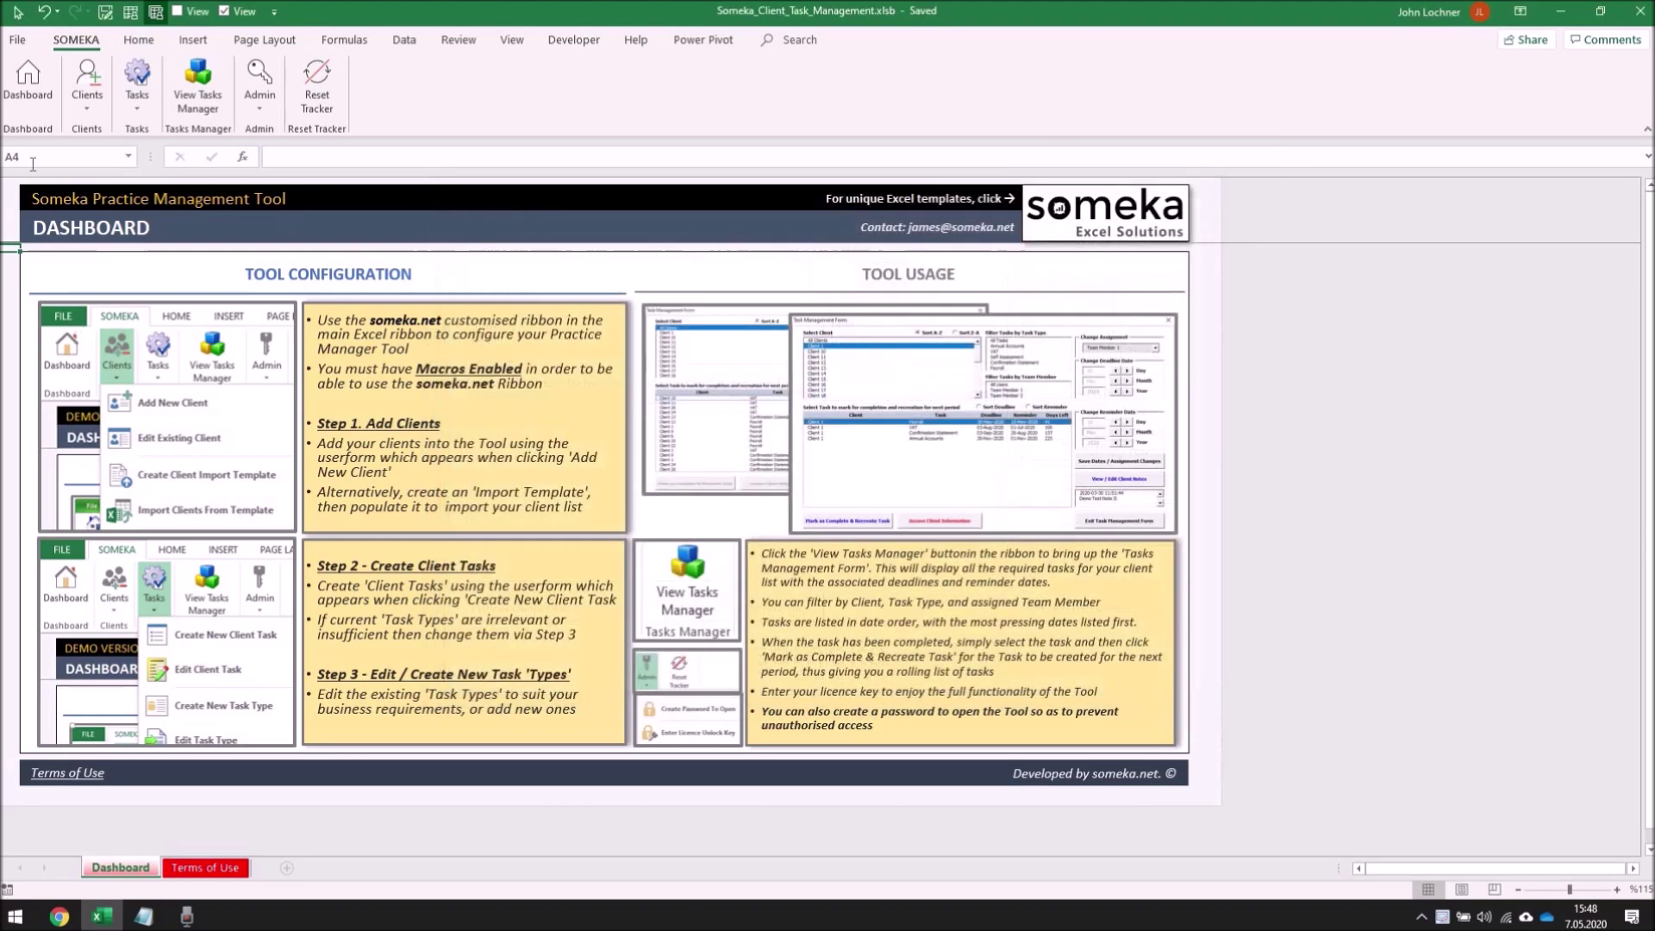
Step: Add a new client with name, email address and client type Limited Co, then save and confirm
click(85, 102)
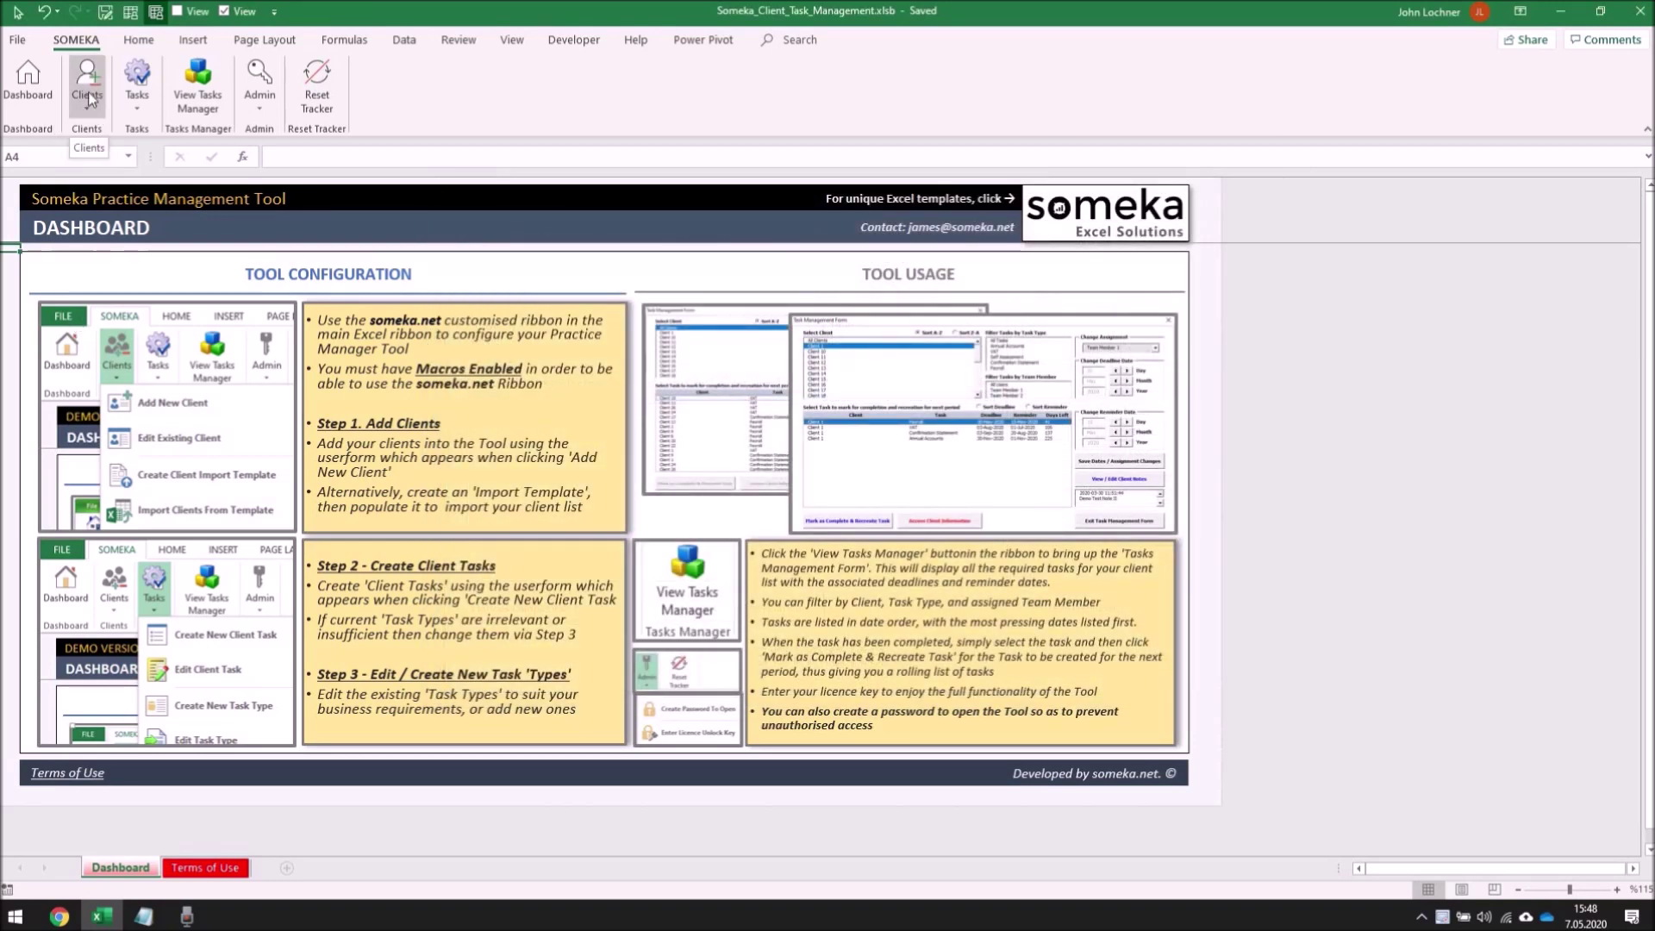
click(86, 100)
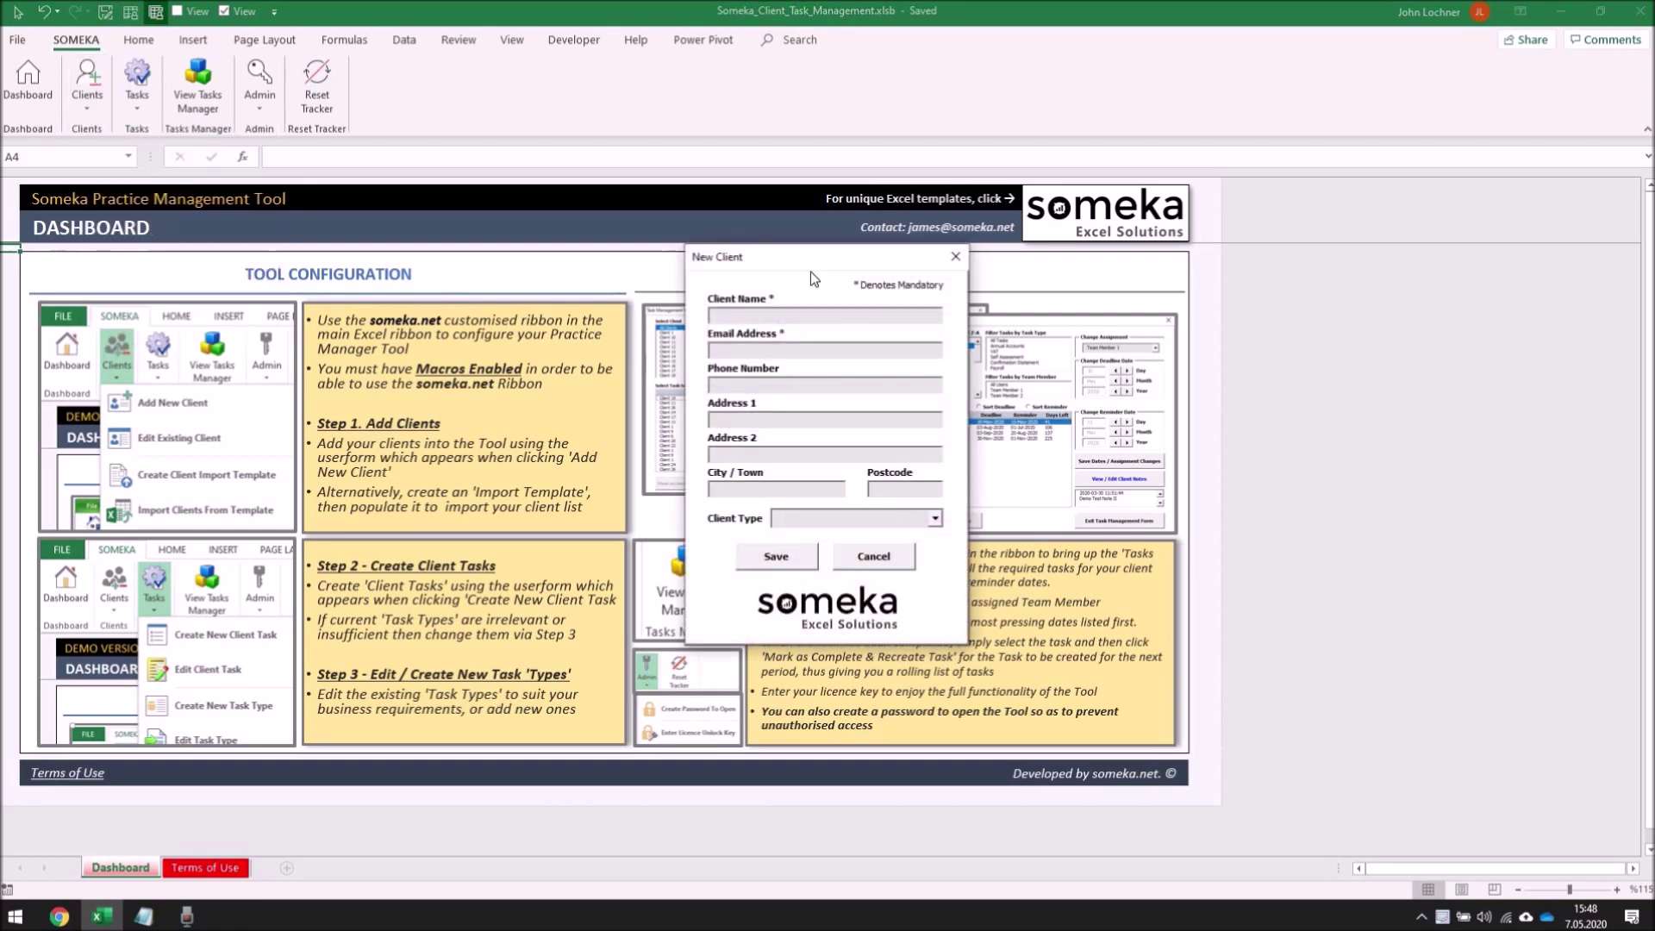
key(Tab)
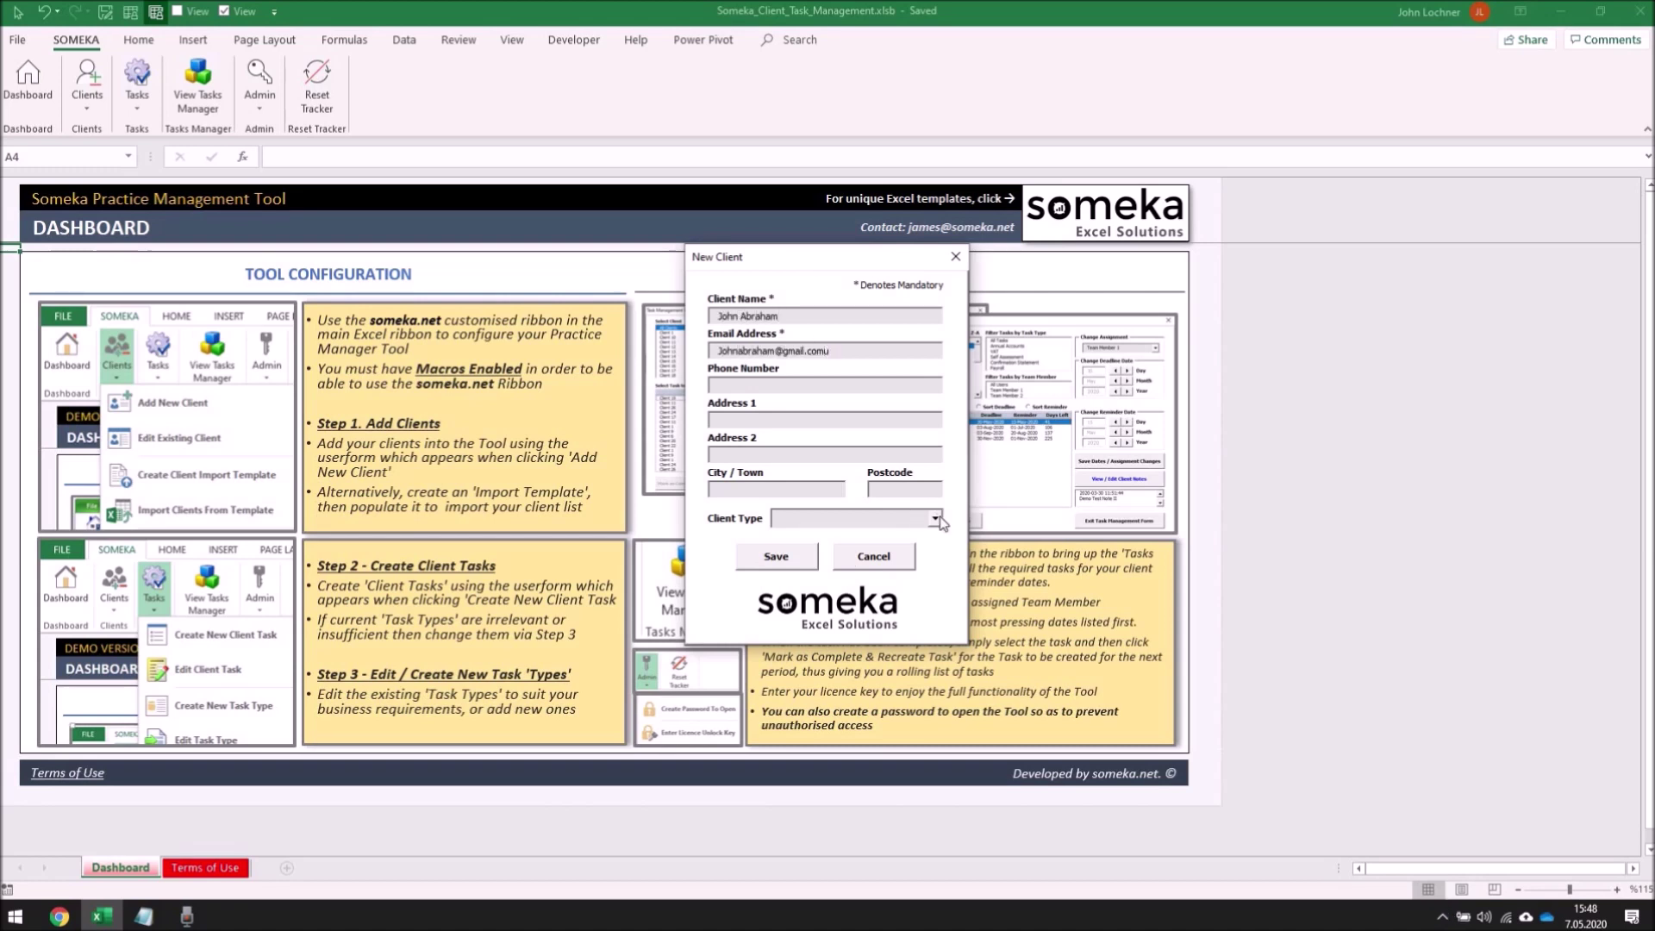
click(935, 518)
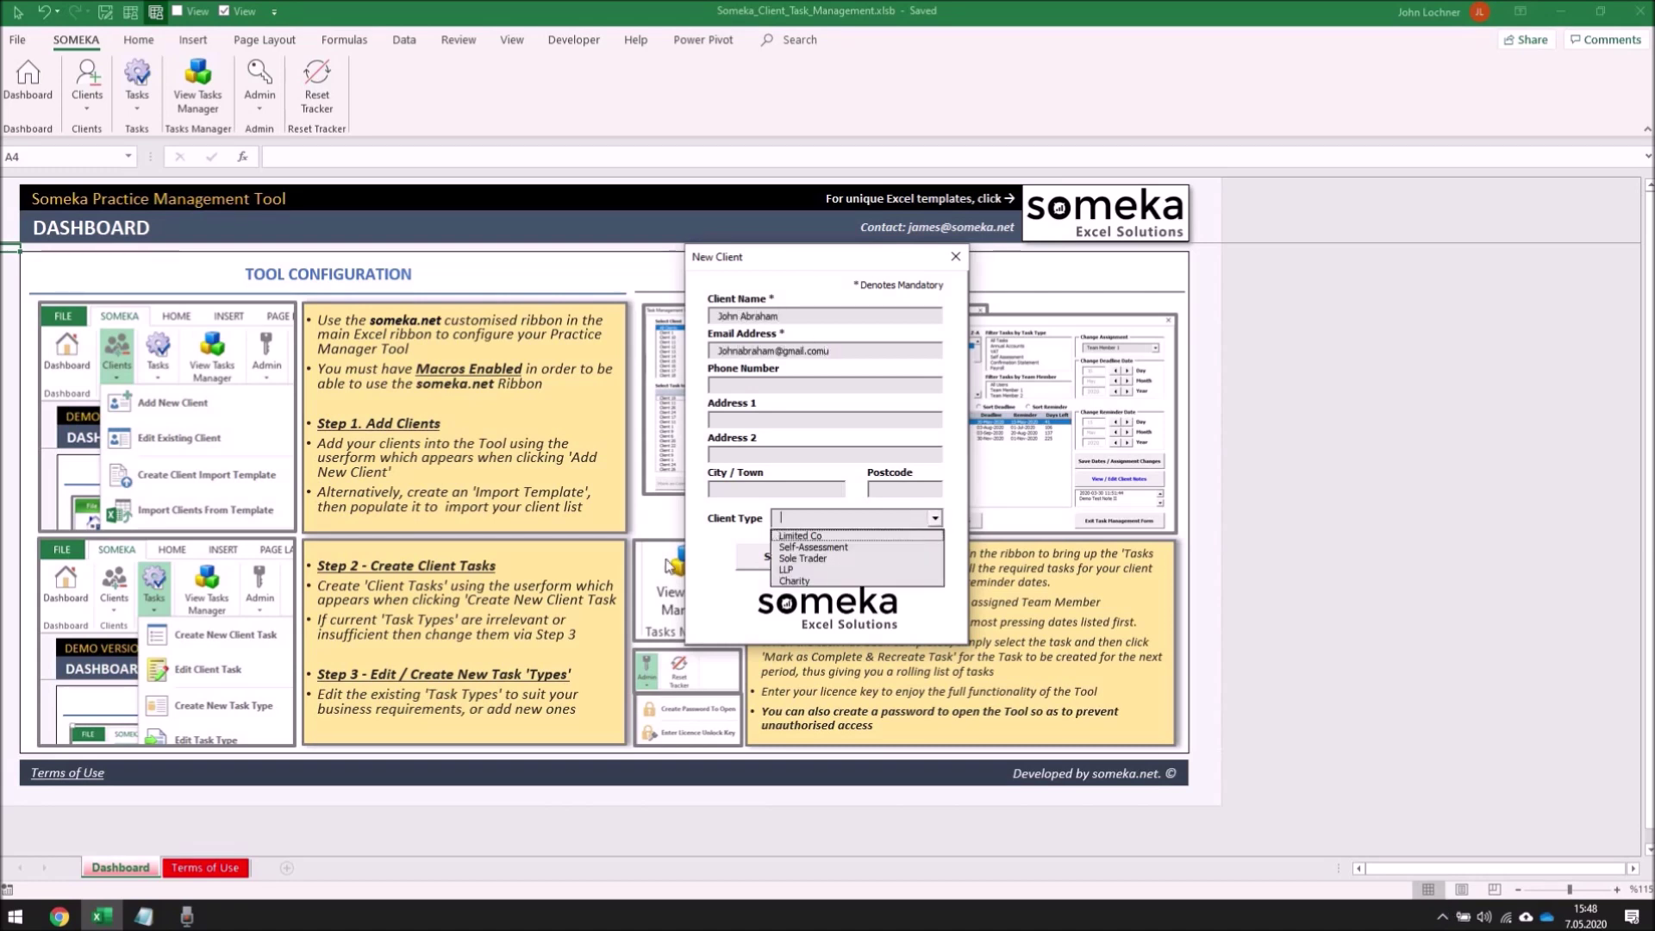
click(834, 537)
click(776, 554)
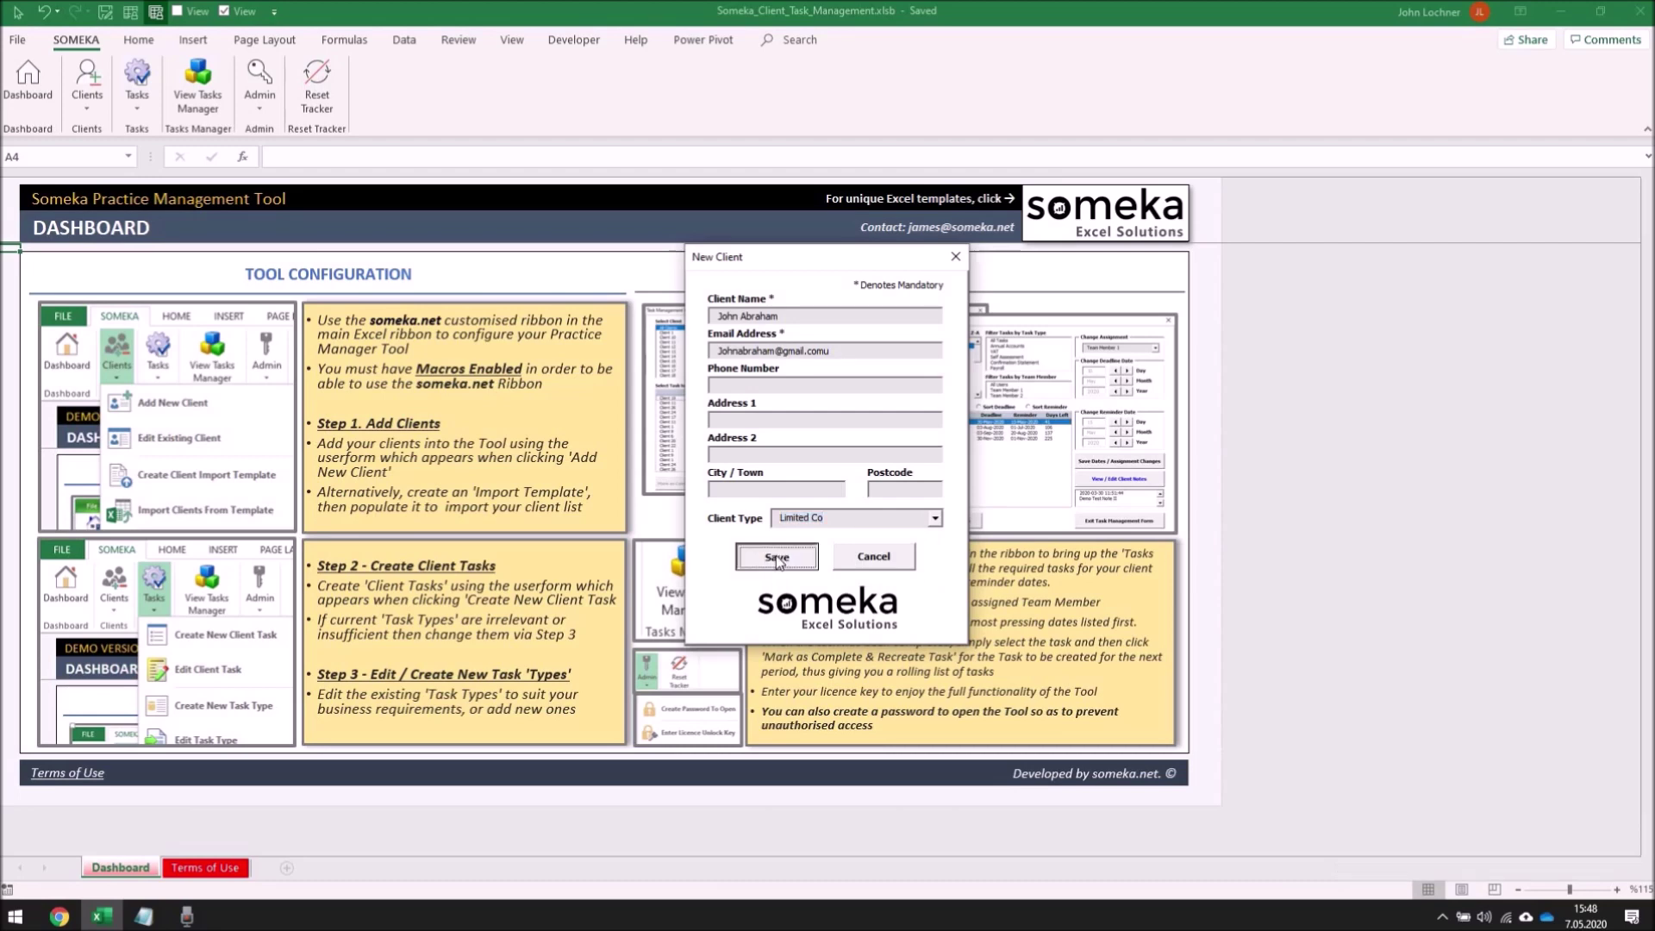
click(888, 525)
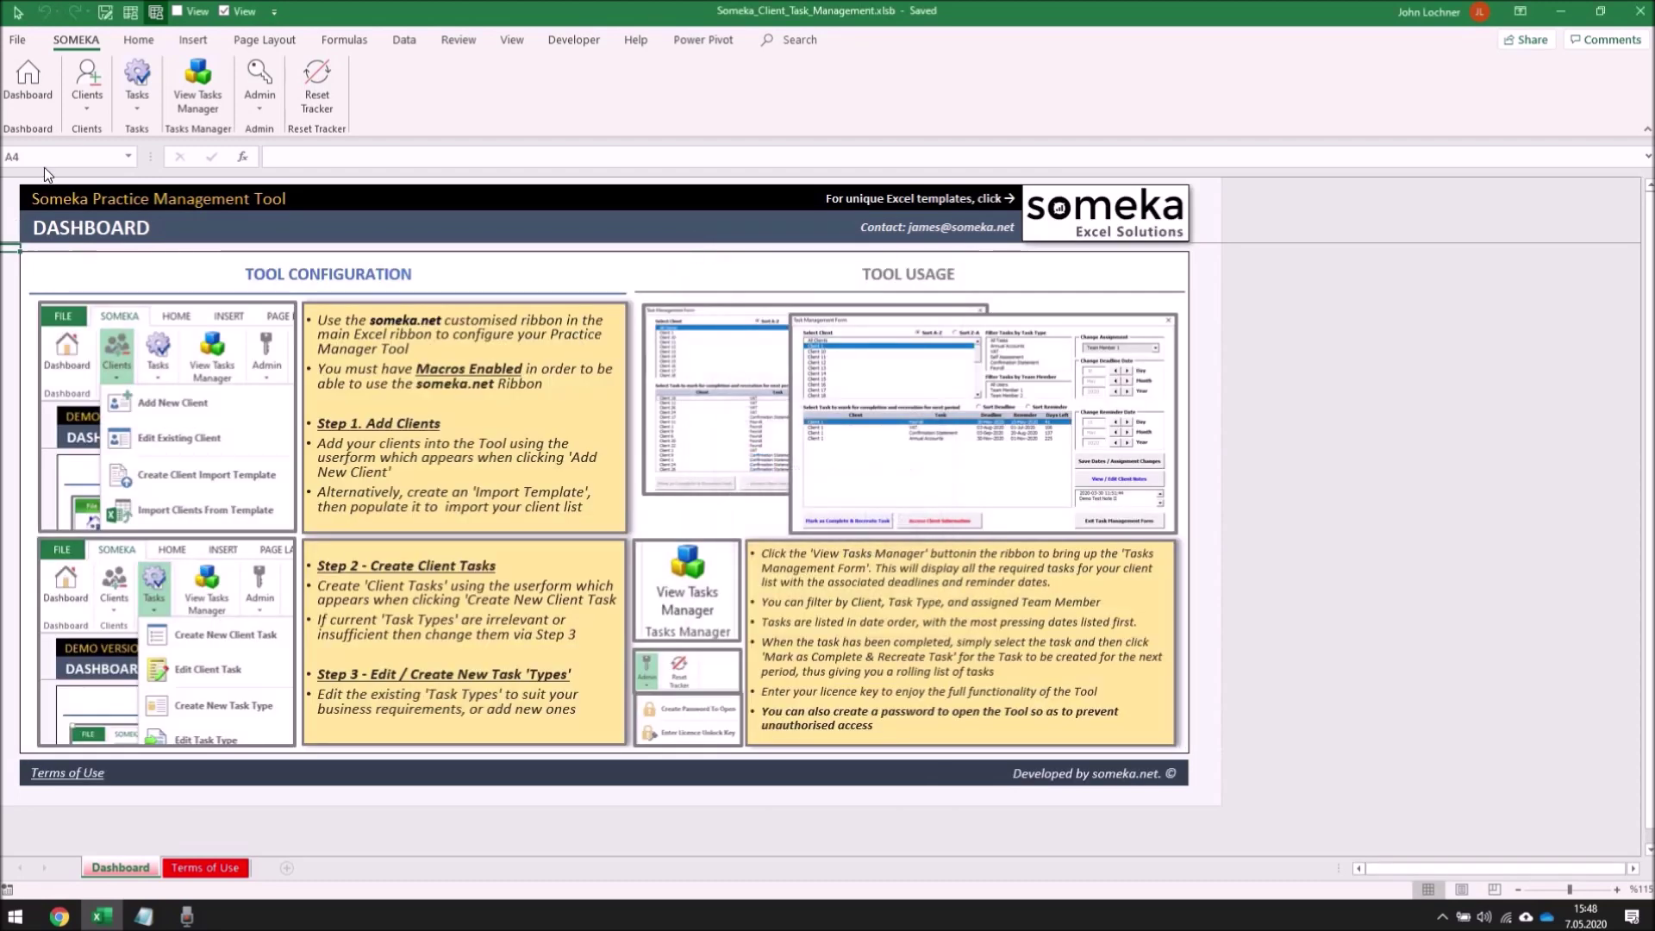
Step: Create and save a new client type named New Client Type
click(79, 106)
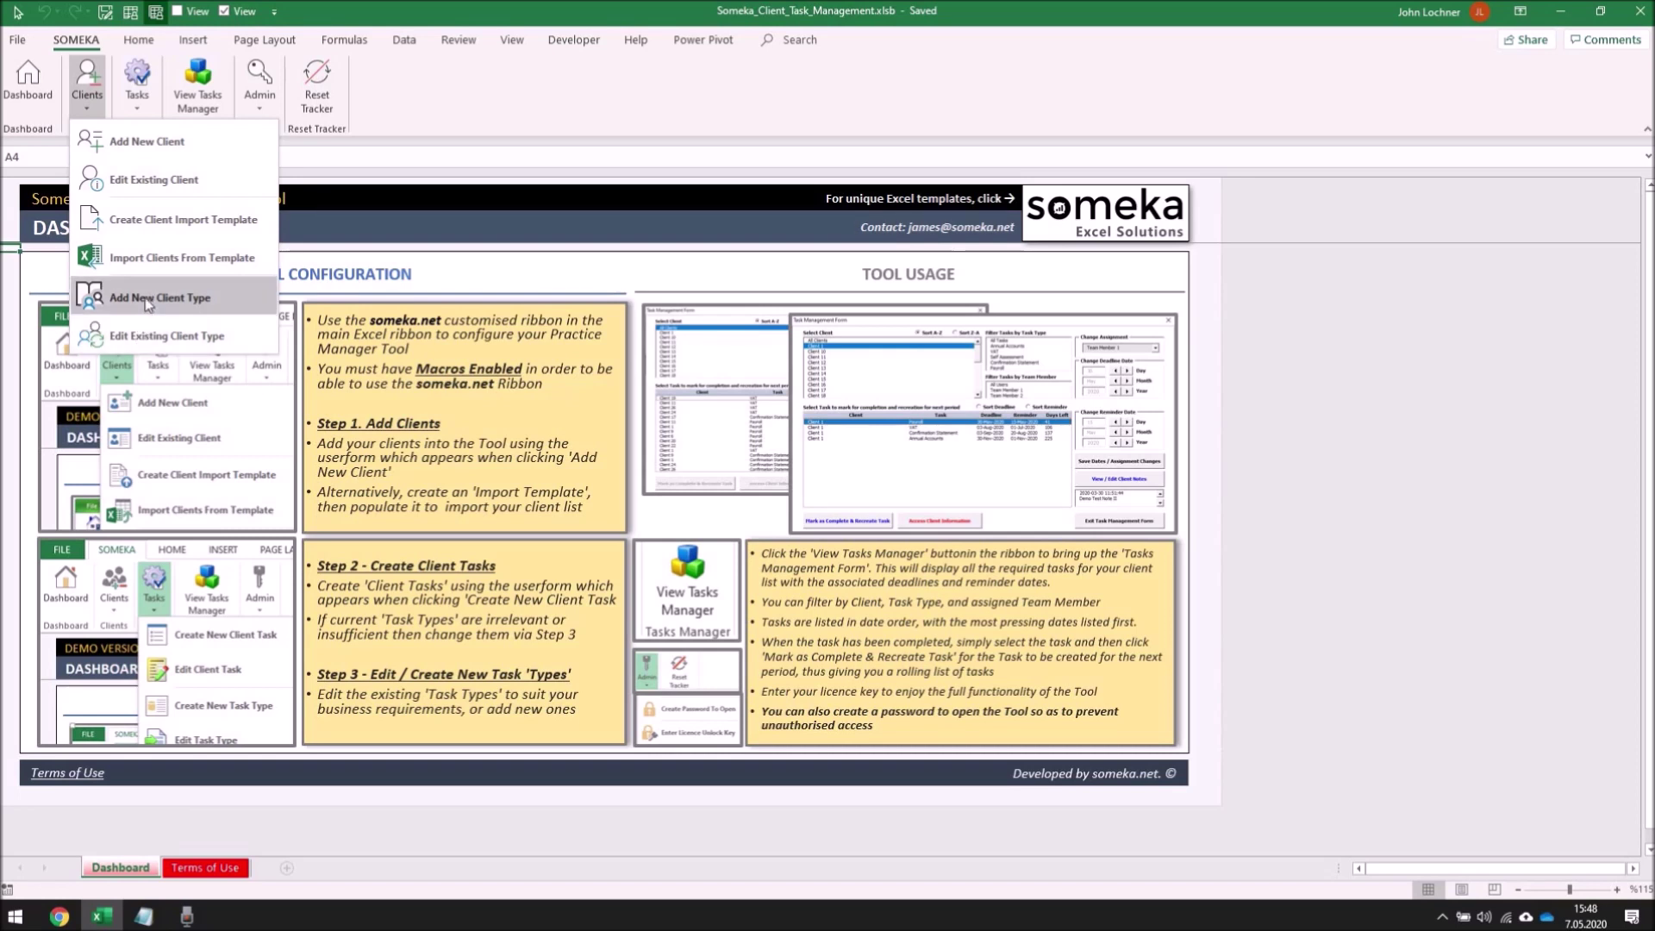
click(148, 300)
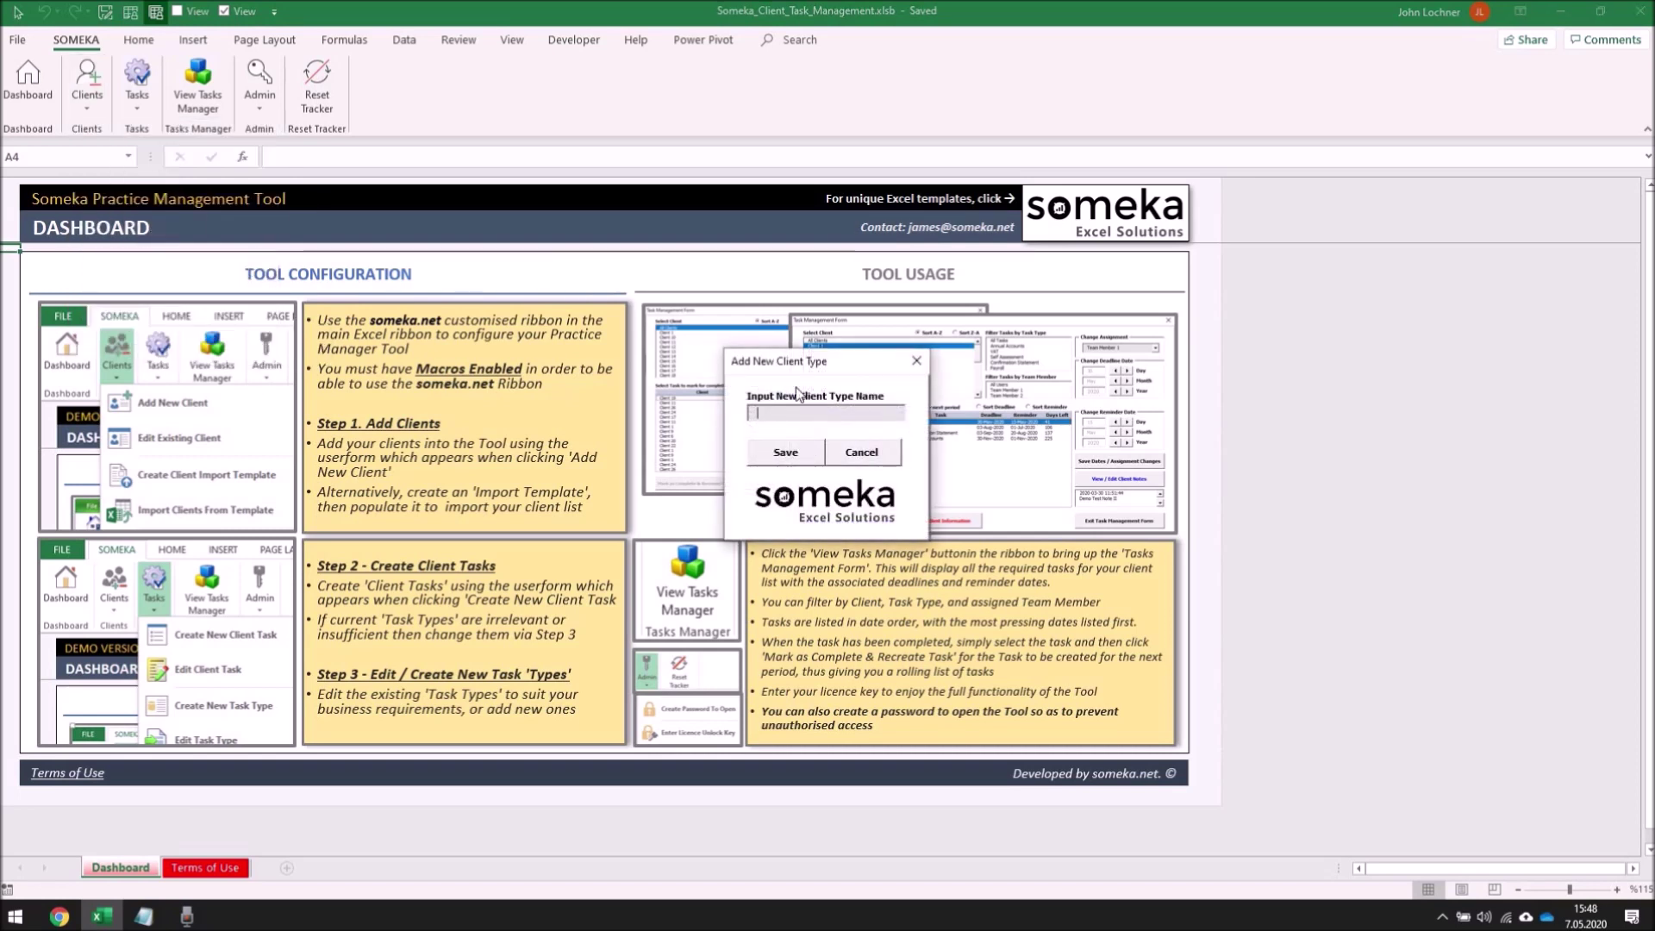
text(New Client Type)
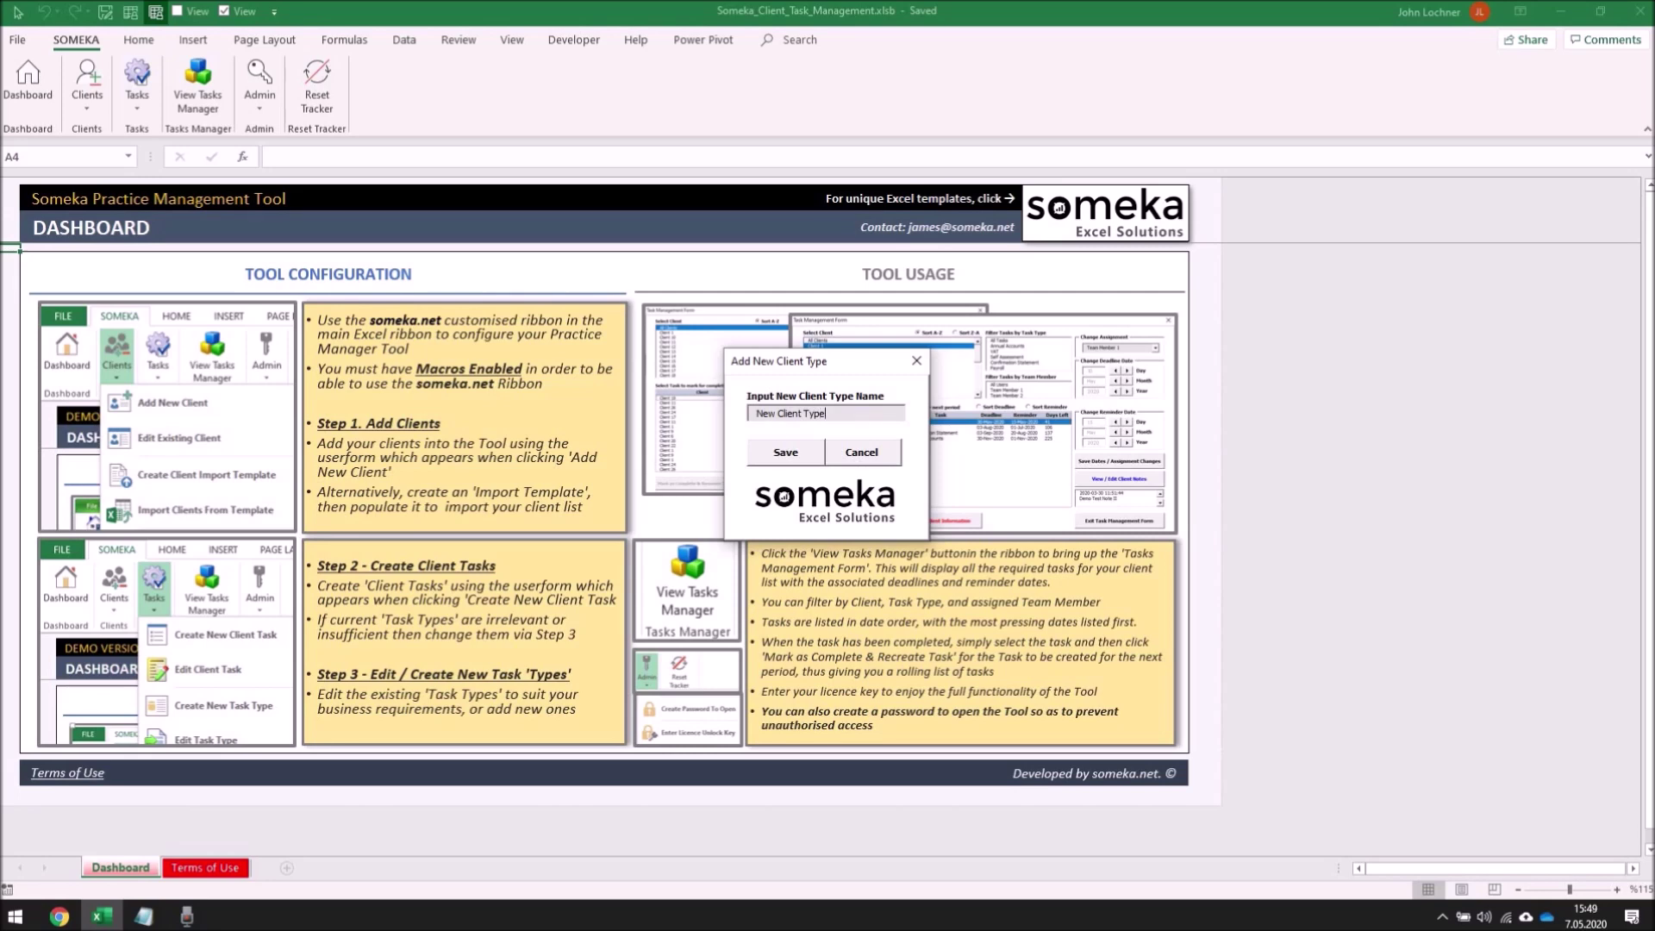
click(779, 455)
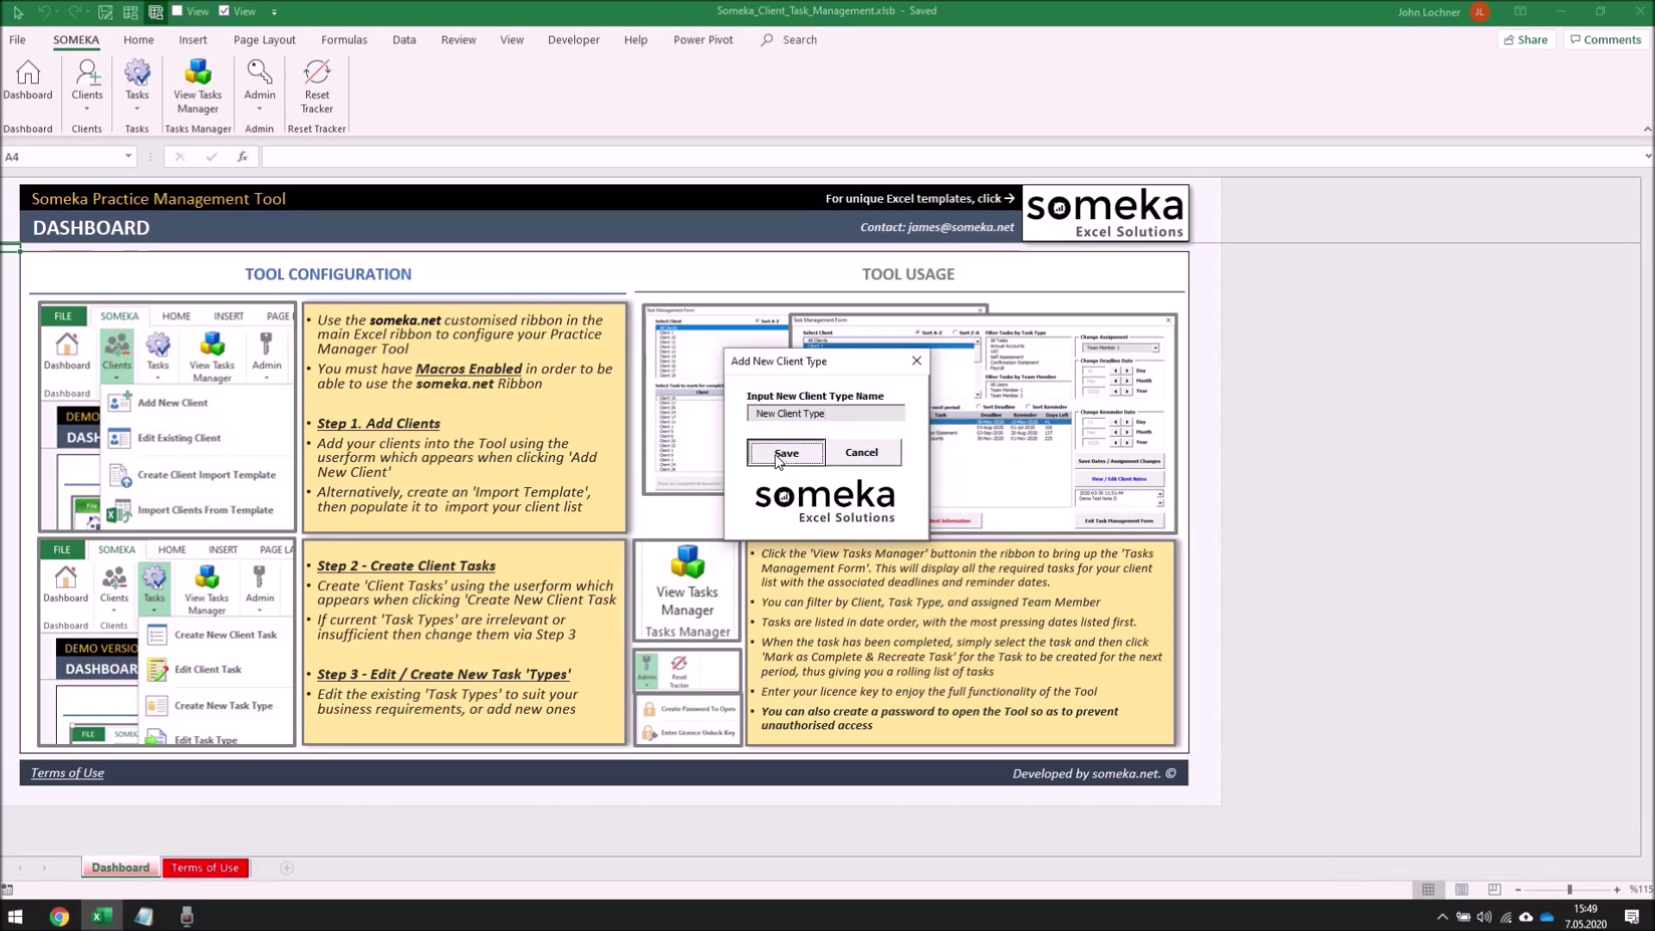
Step: Rename client type New Client Type to New Client Type2 and save the change
click(914, 524)
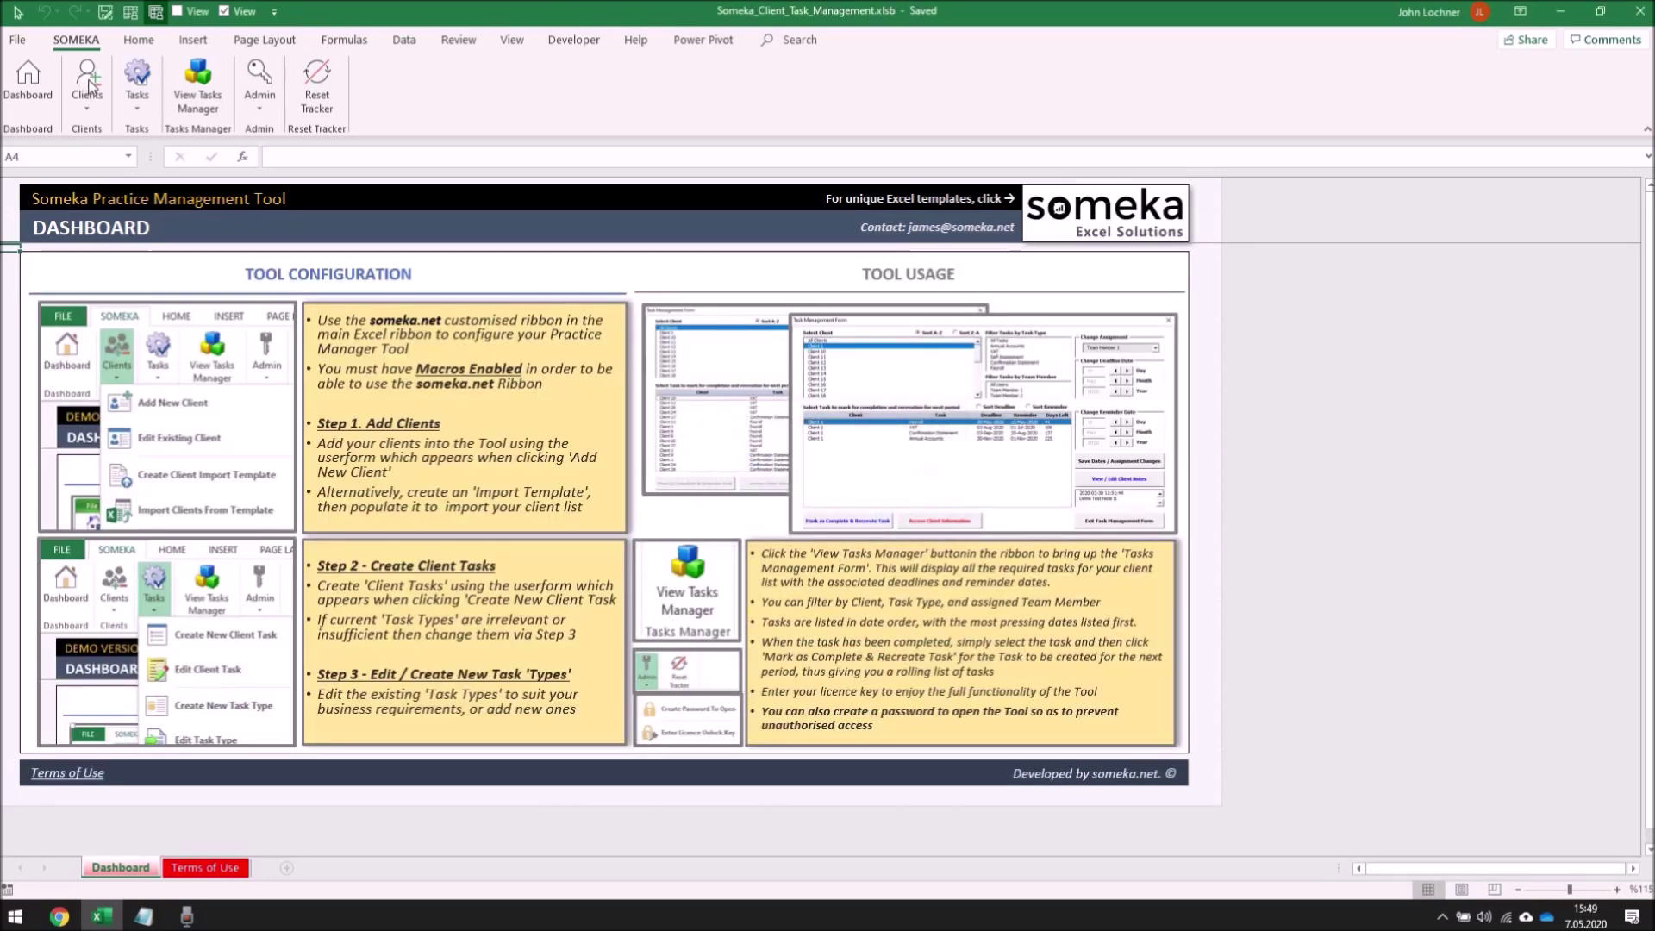
click(161, 334)
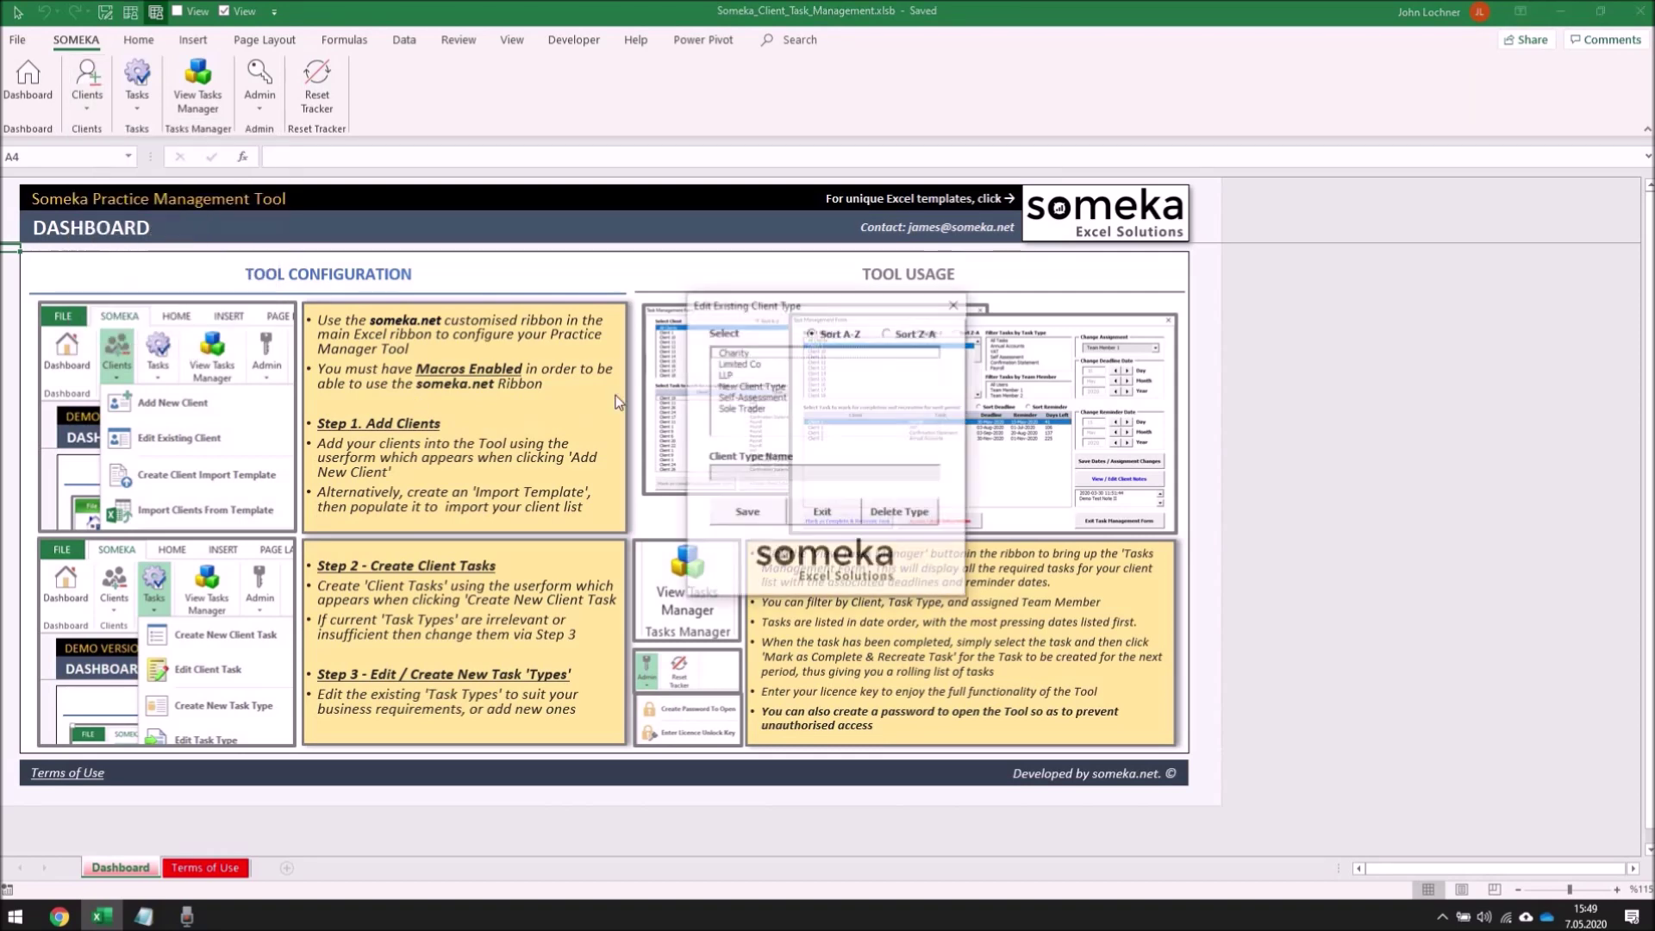
click(776, 385)
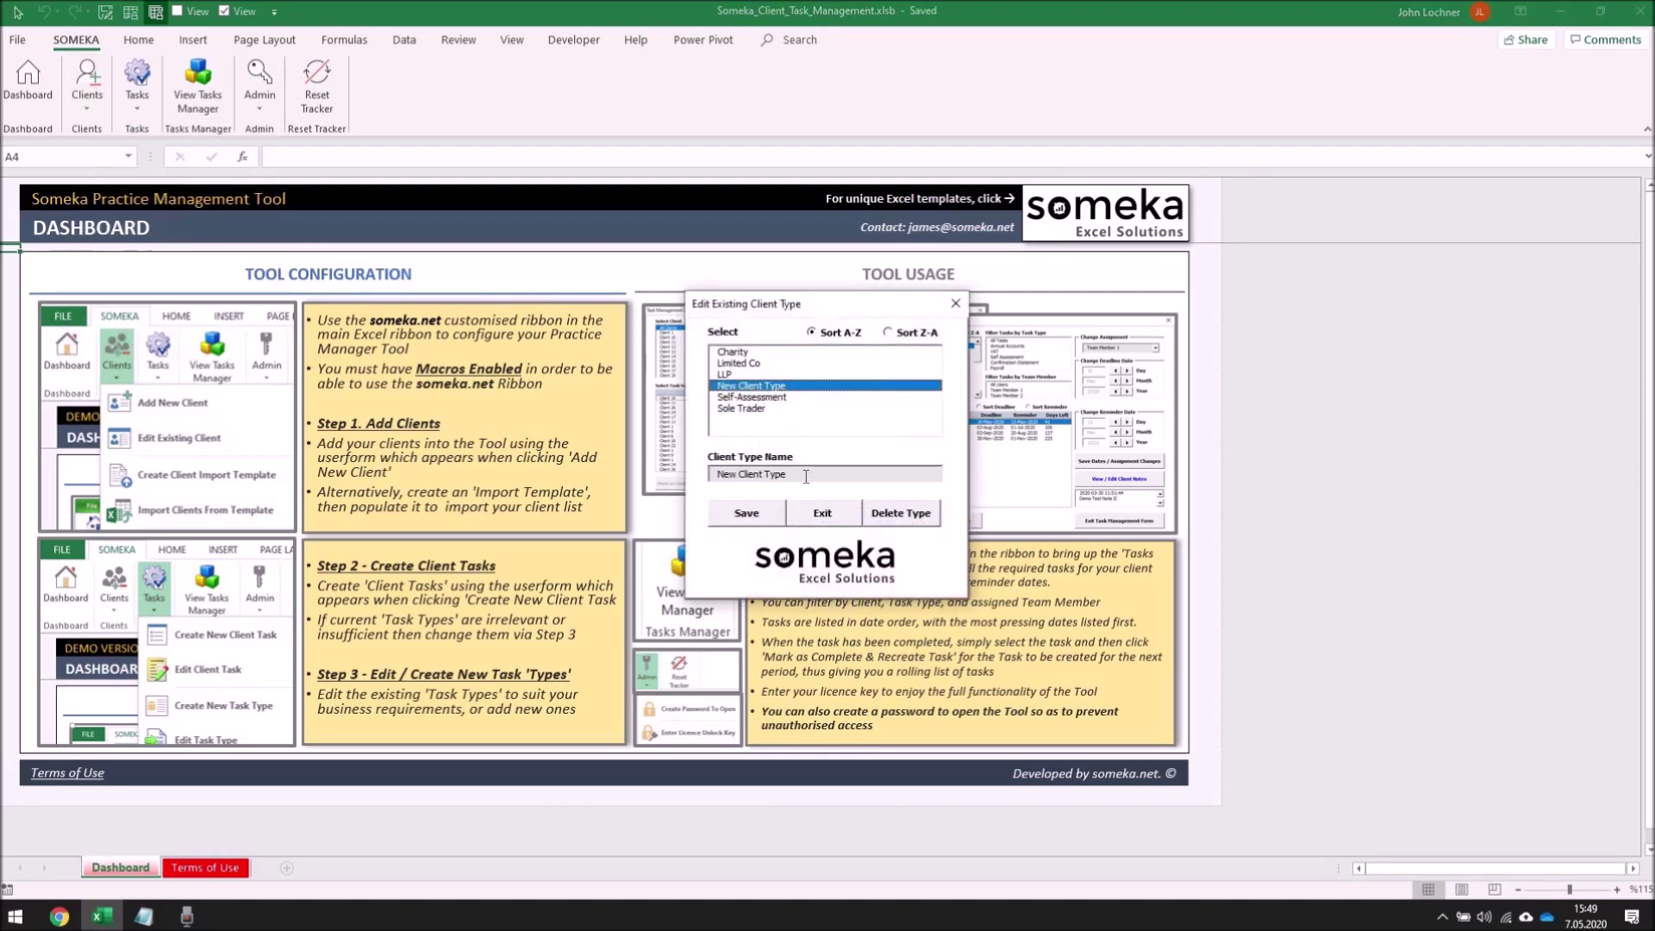
click(776, 514)
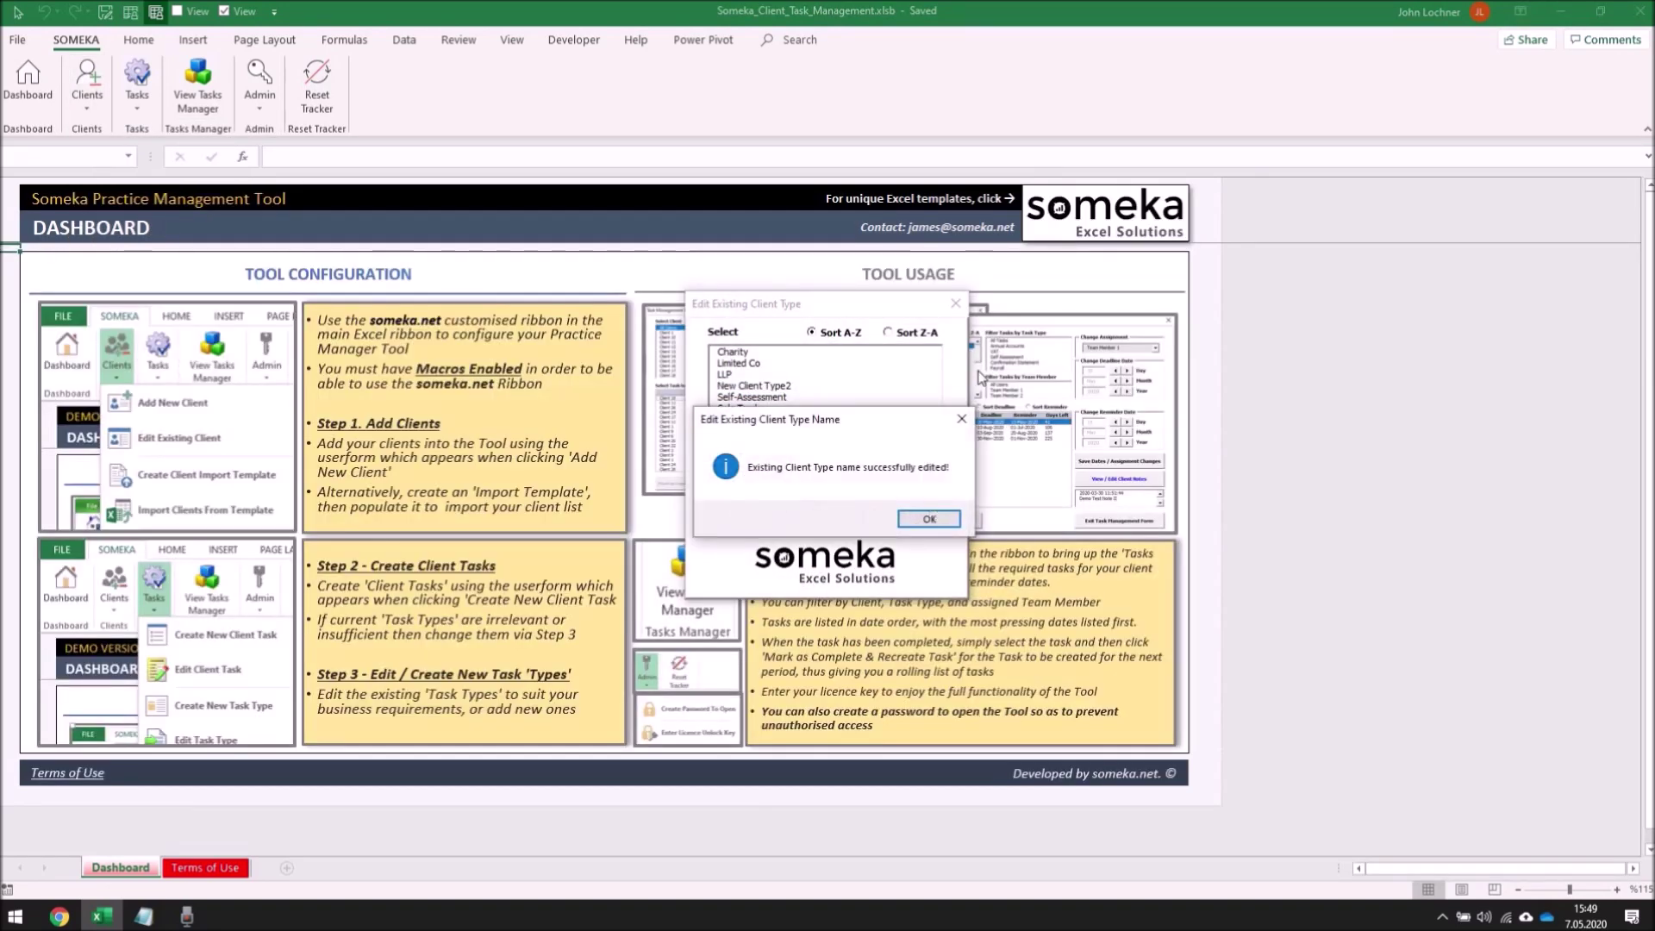
click(930, 504)
click(954, 306)
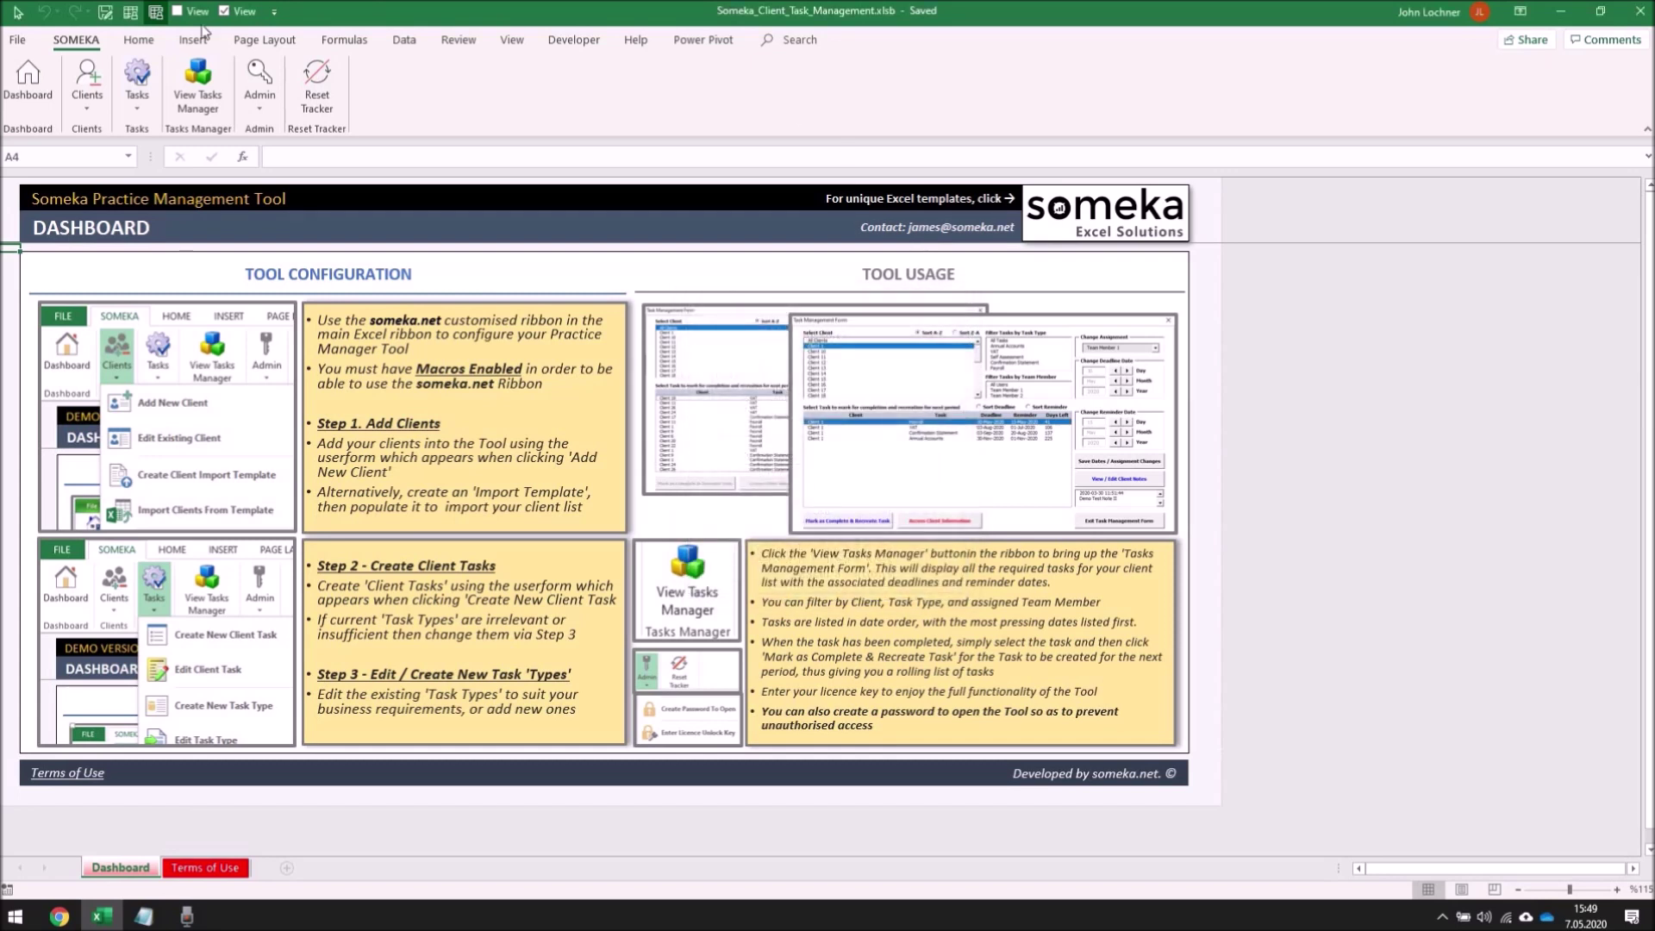
Step: Open the newly added client's details in the client editor and re-save them
click(87, 85)
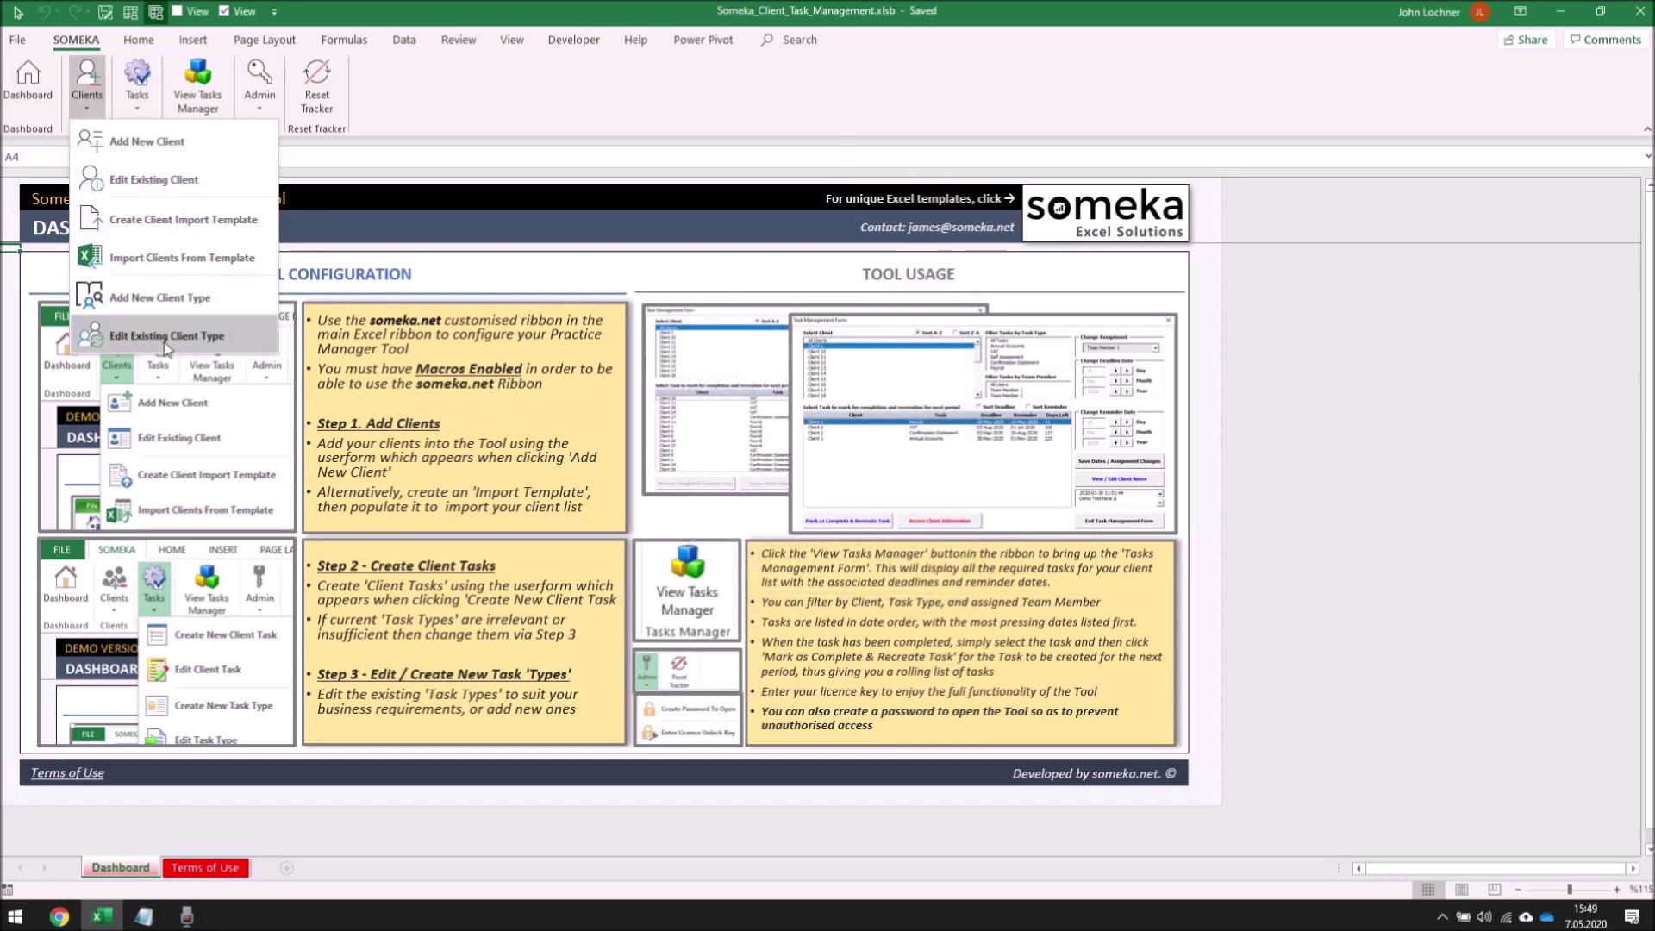
click(174, 178)
scroll(814, 294, down, 7)
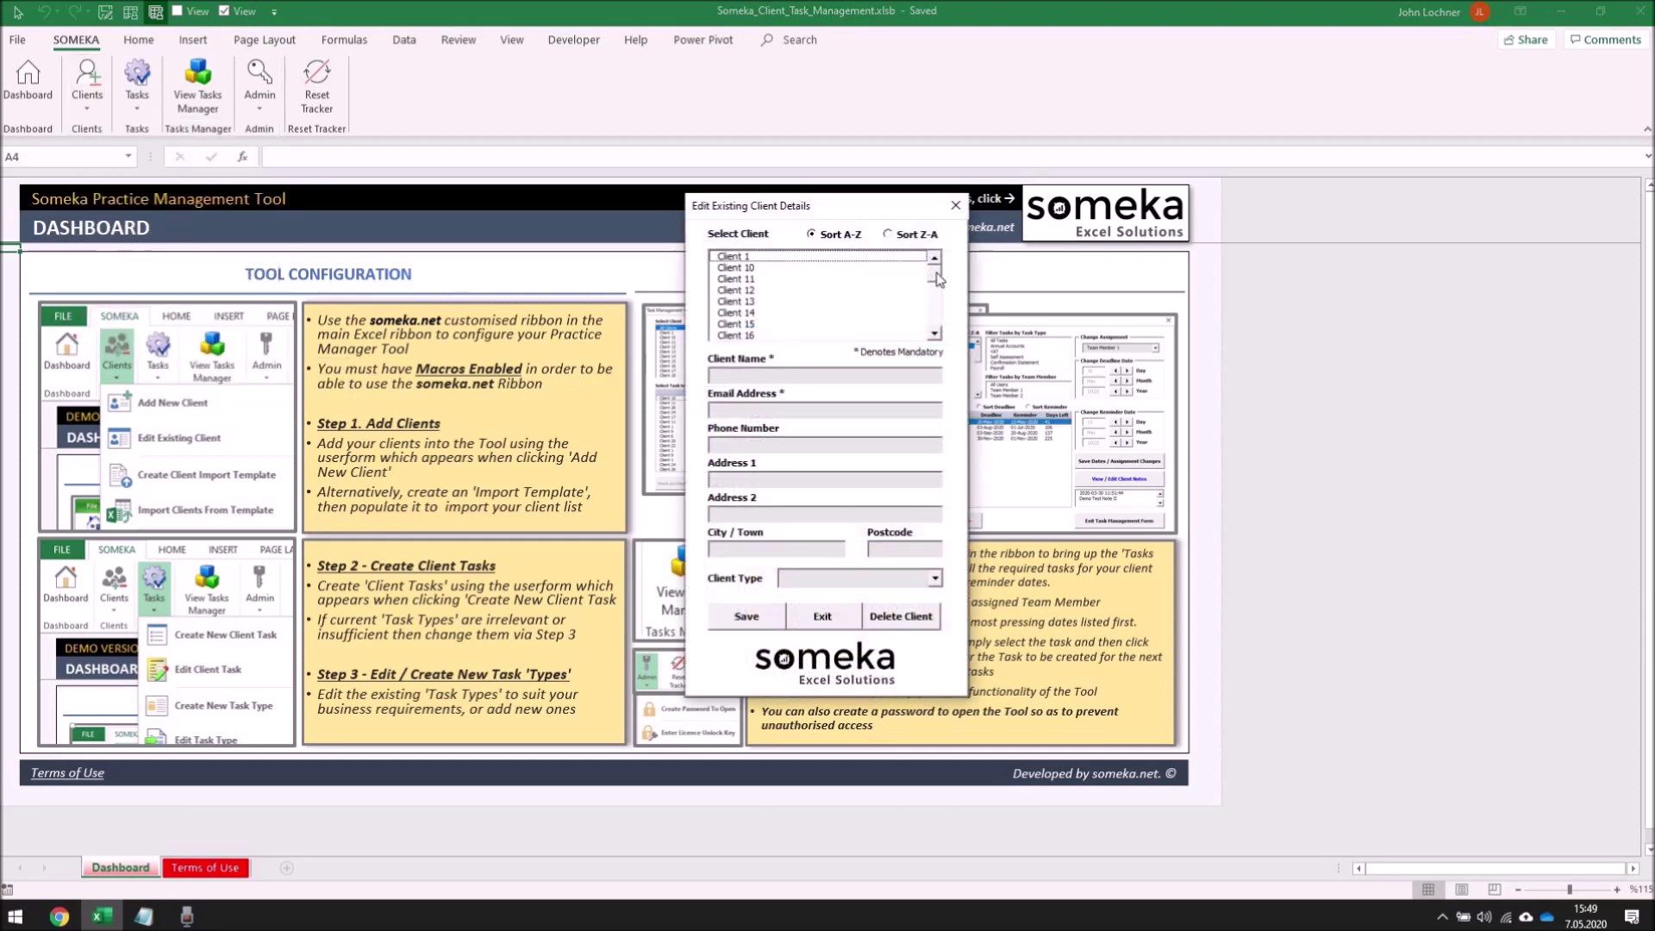
click(775, 335)
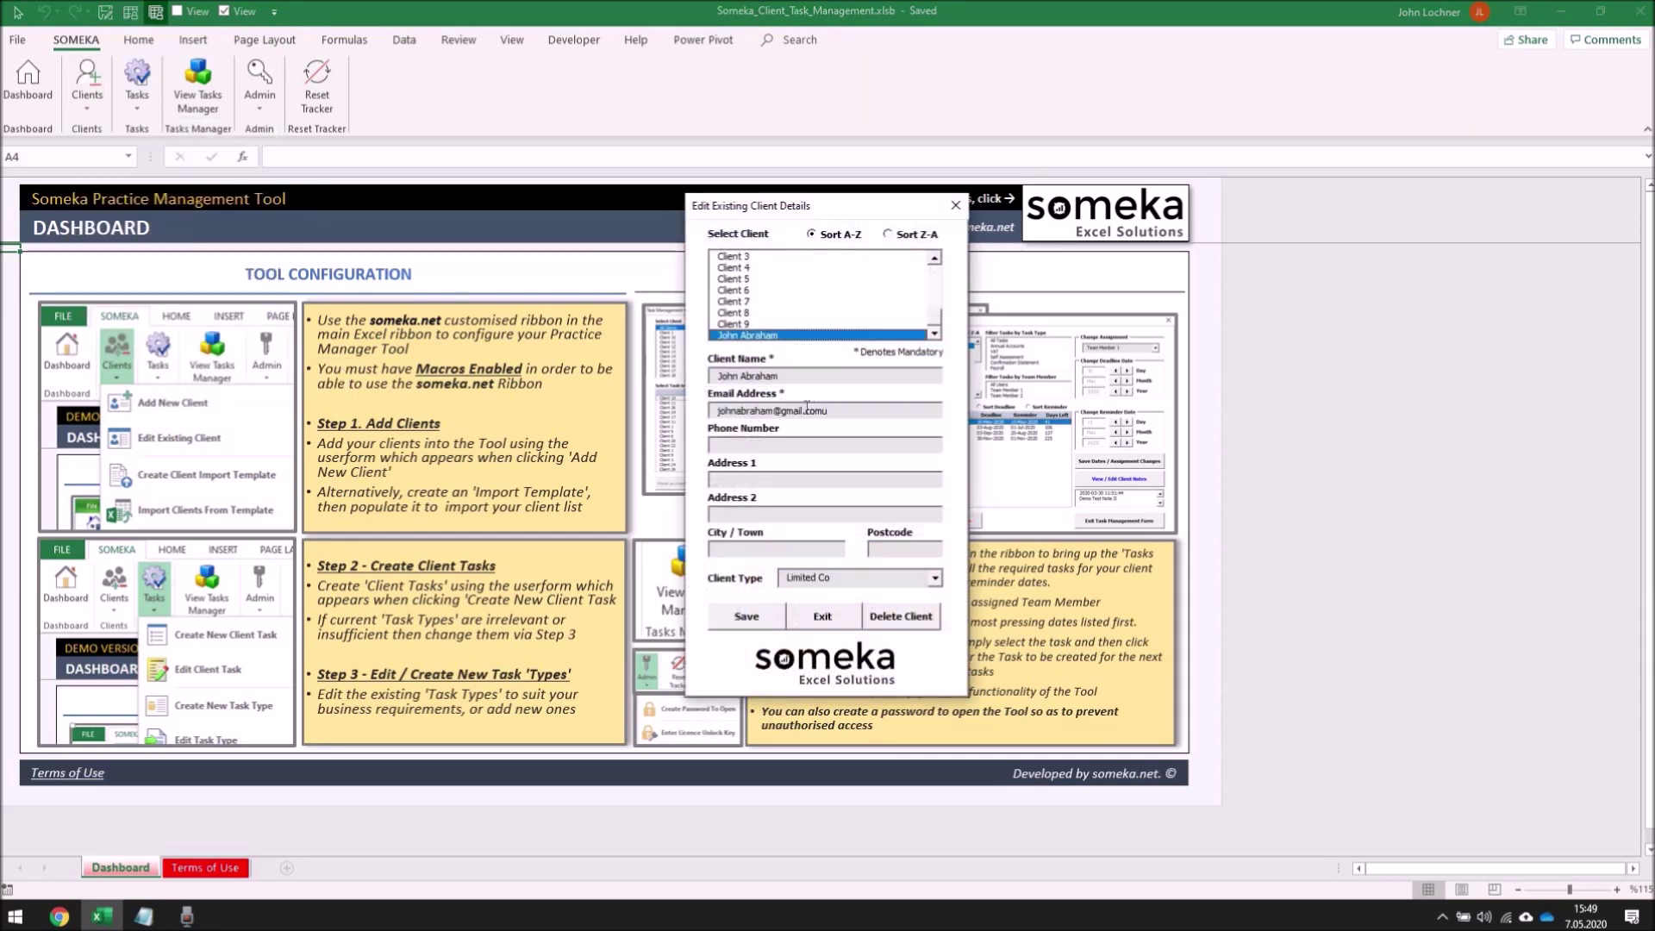
click(761, 618)
click(901, 519)
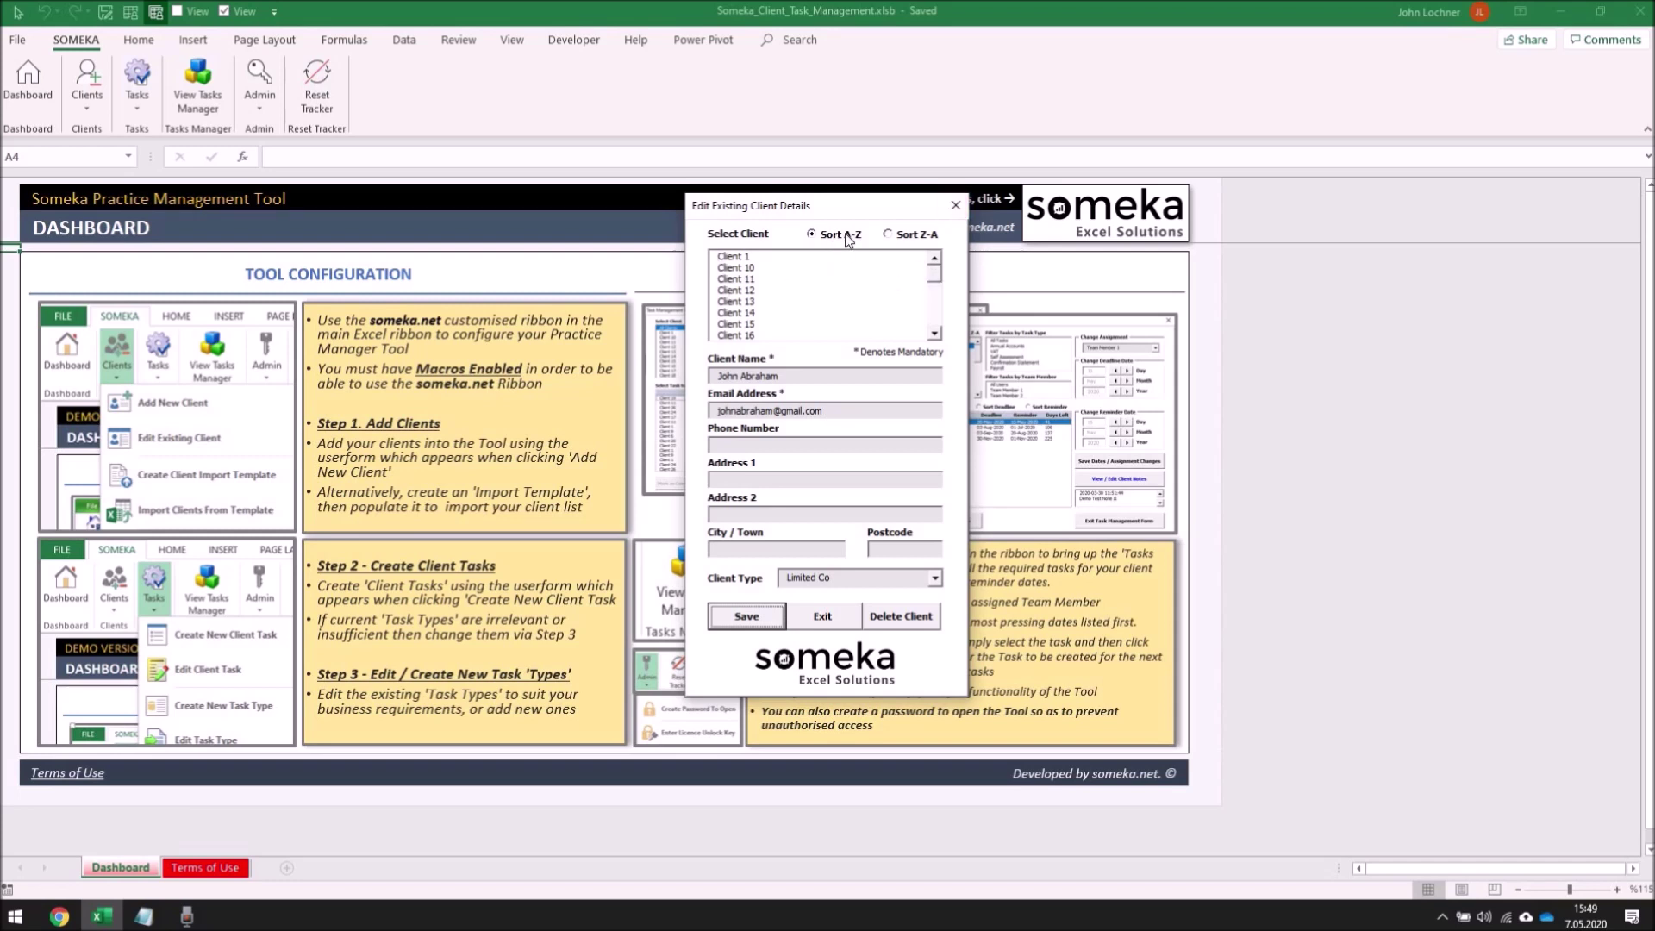
click(890, 236)
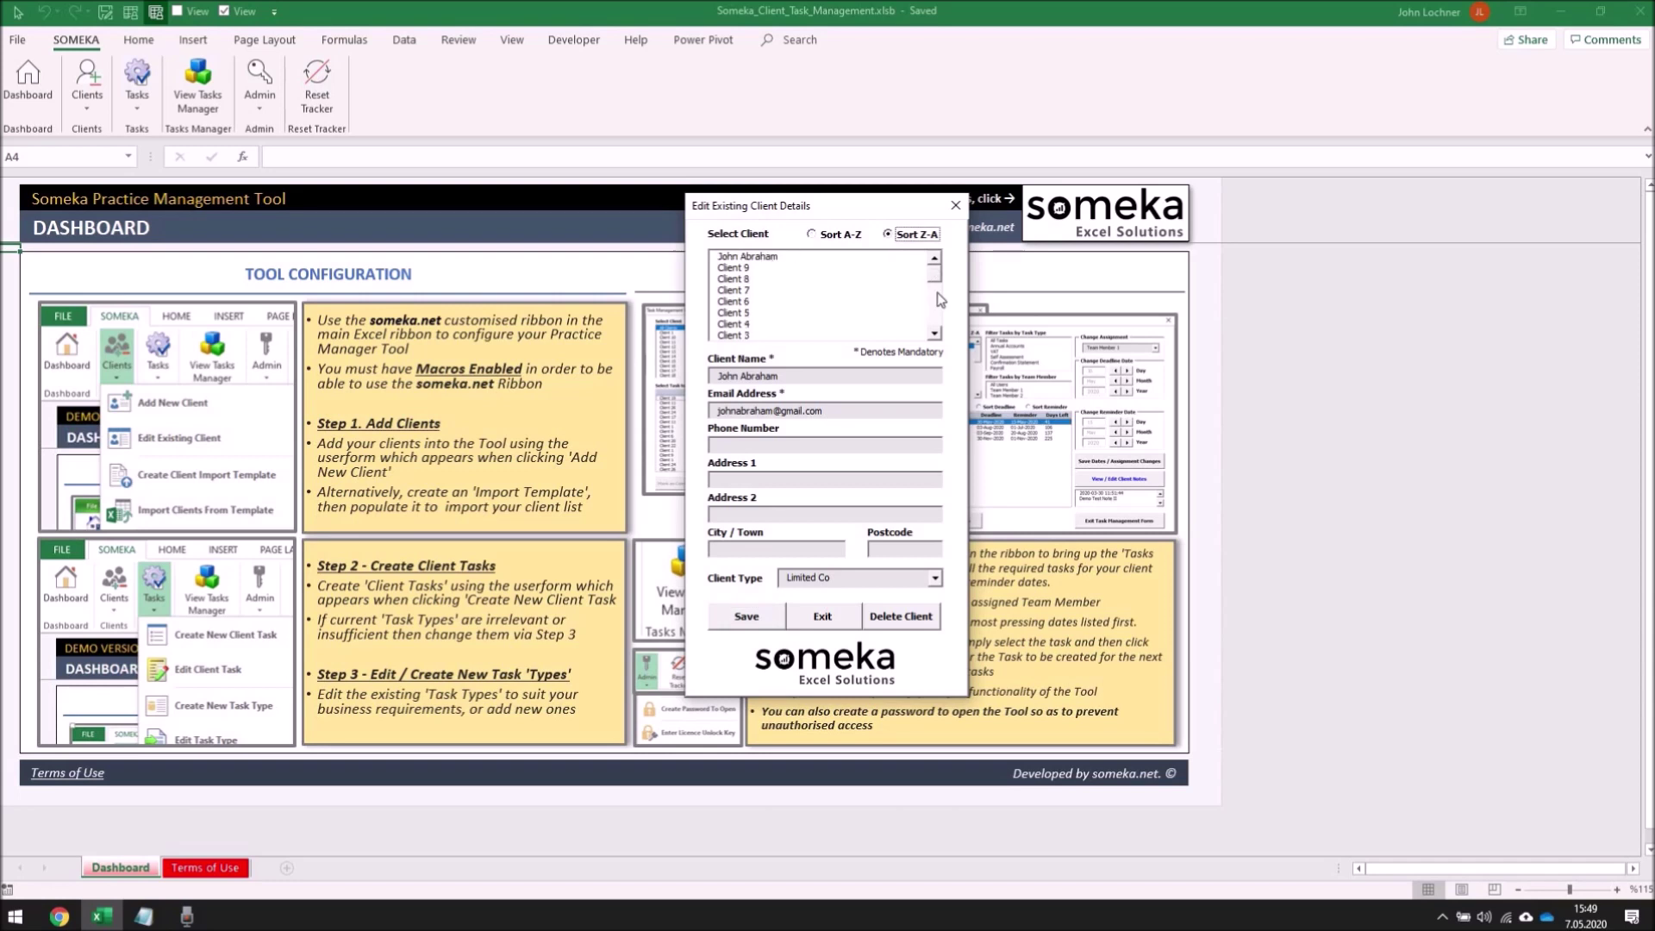
click(893, 235)
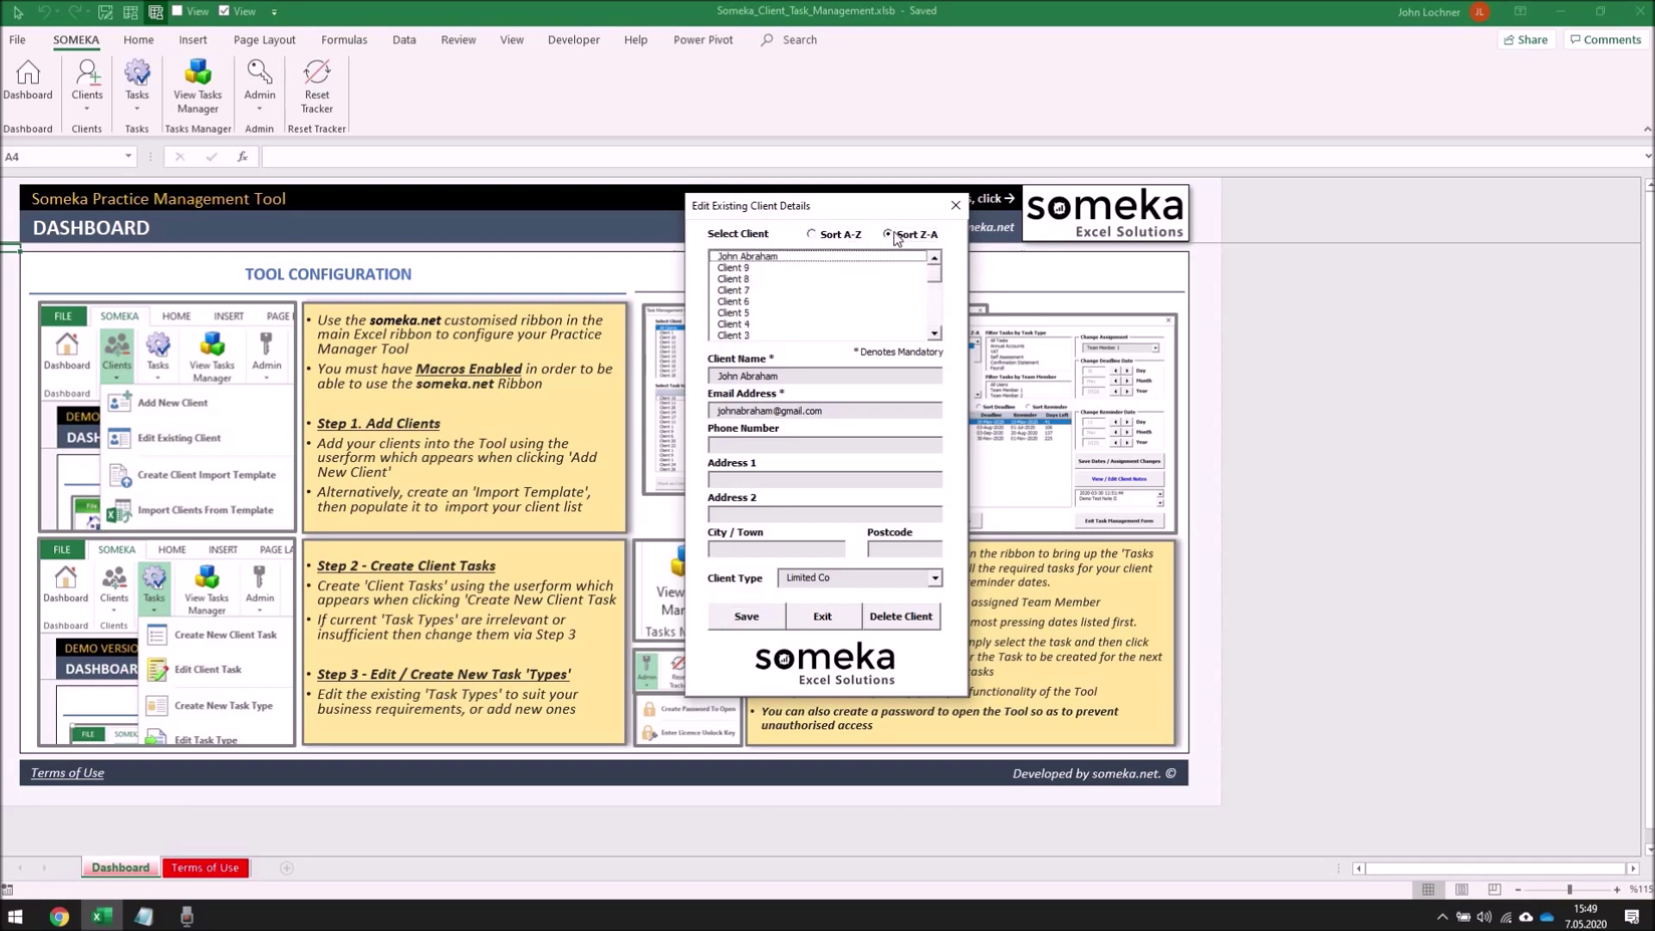
click(956, 206)
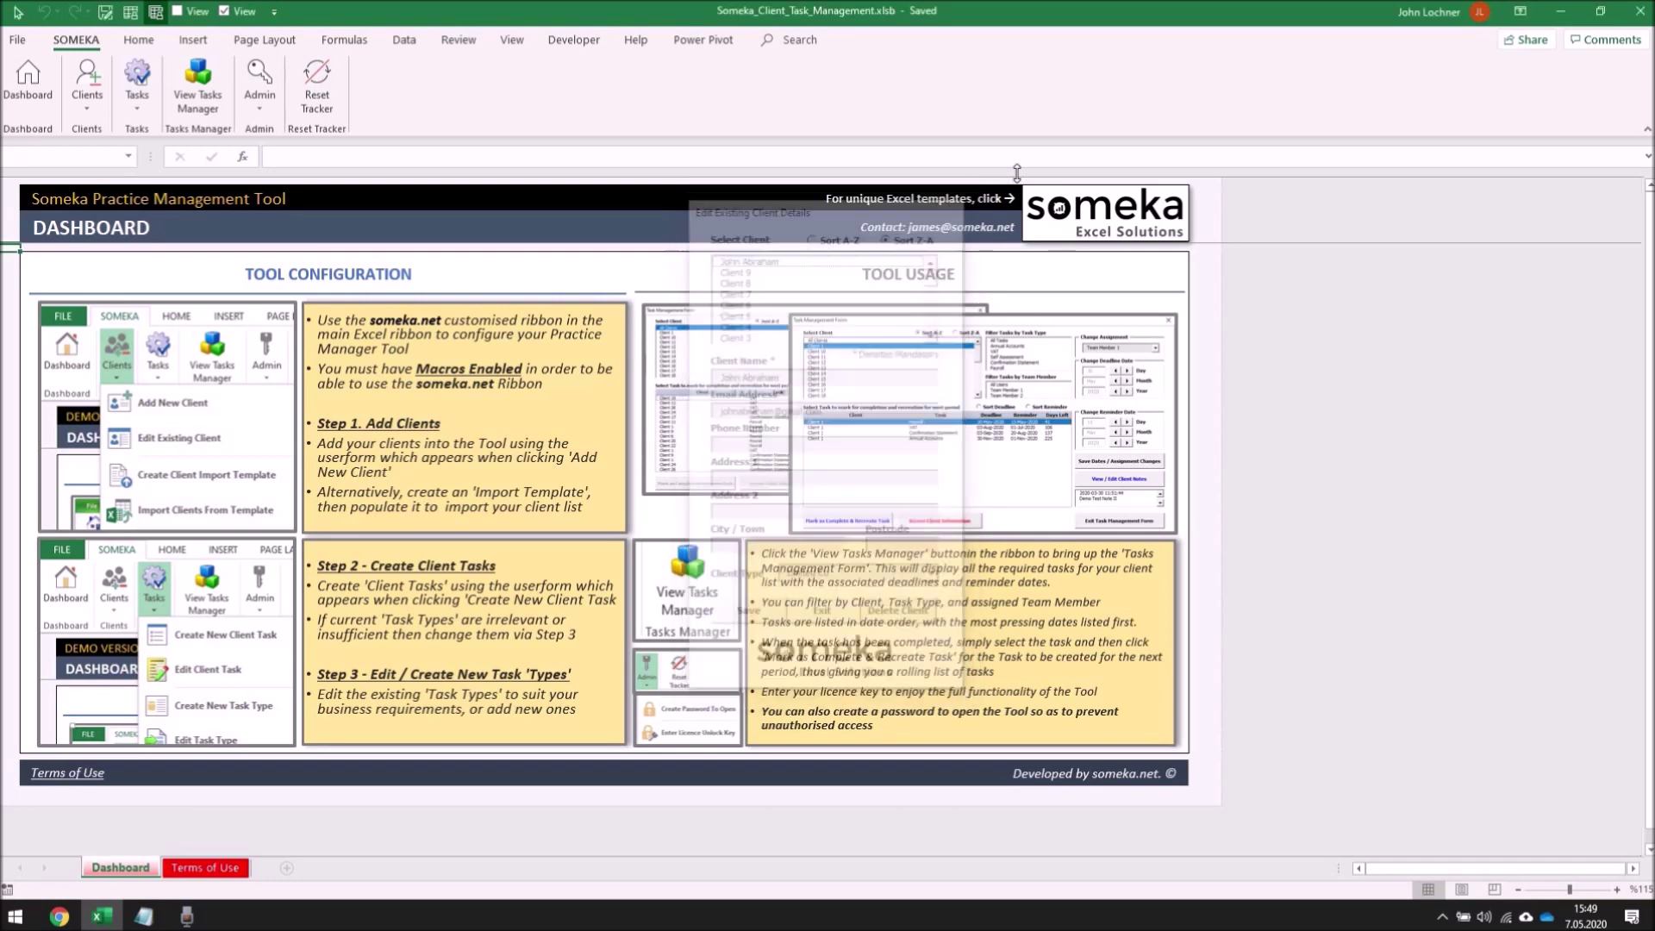
Step: Generate the Client_Upload_List template workbook, inspect its client rows and switch back to the dashboard
click(90, 97)
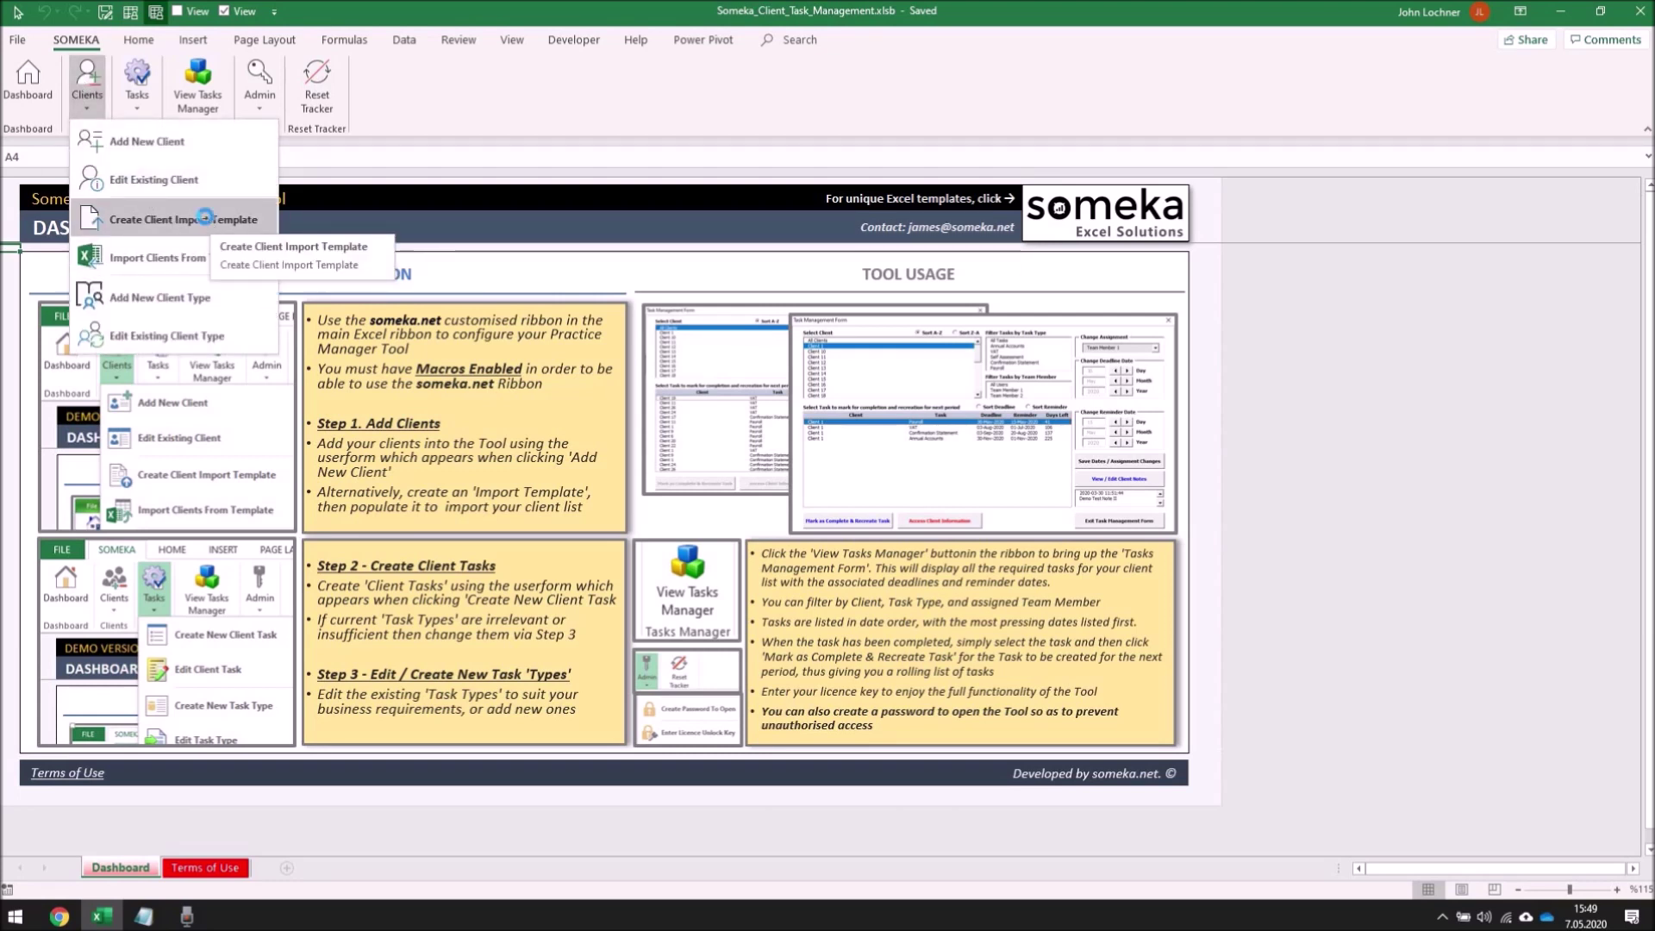
click(213, 223)
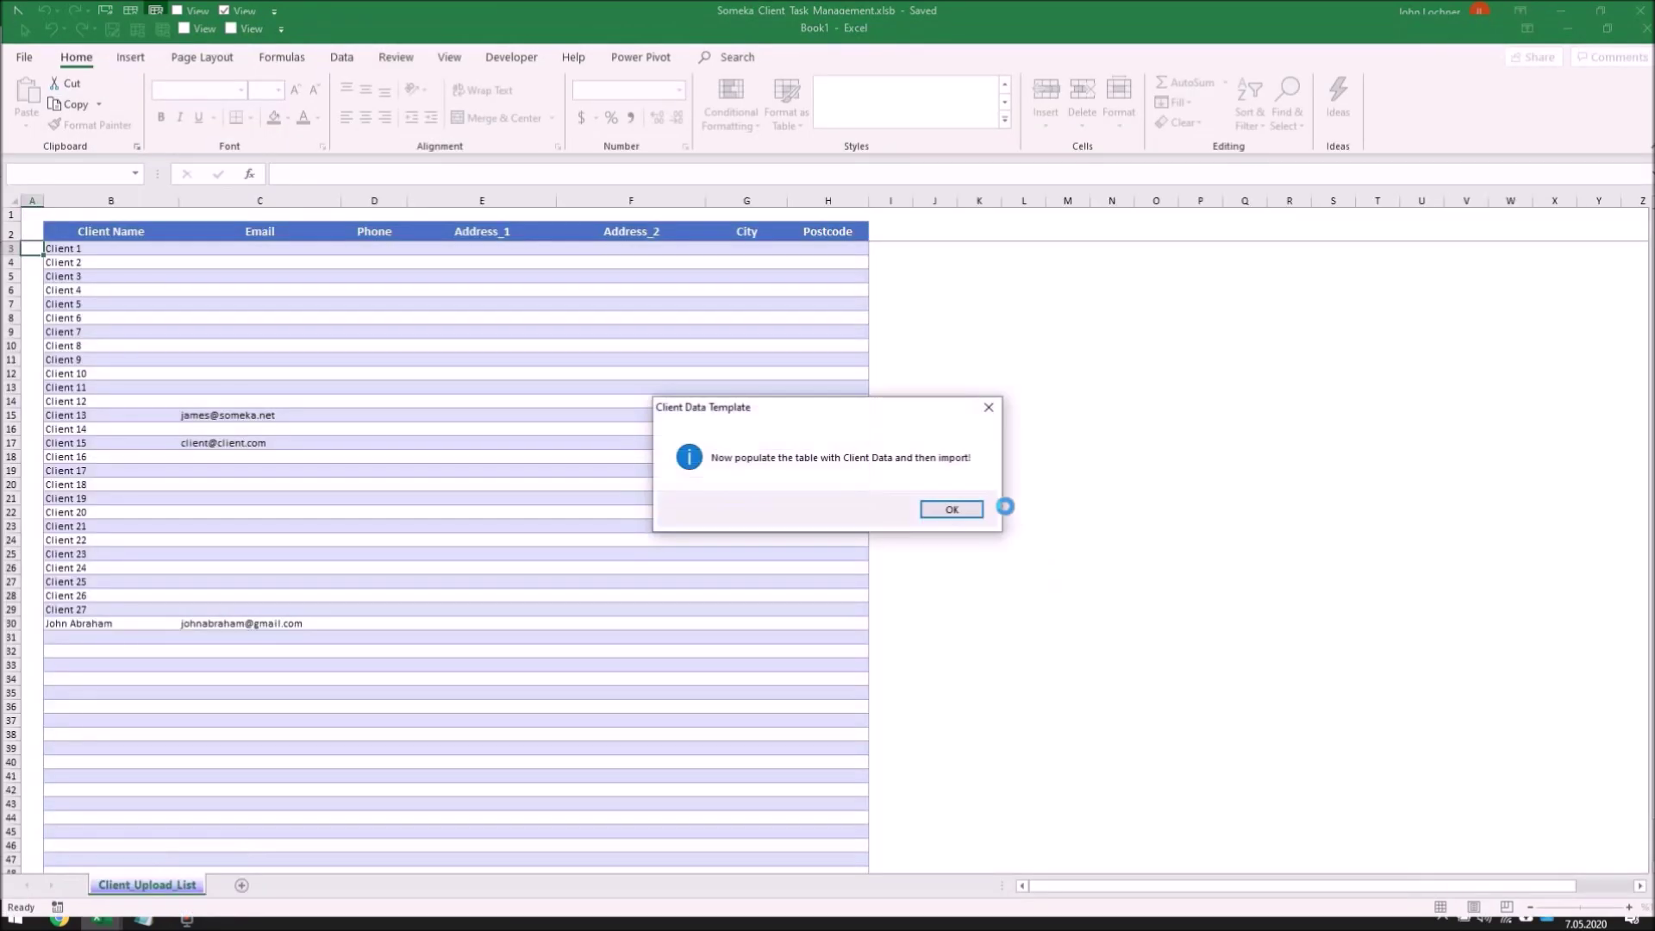
key(Return)
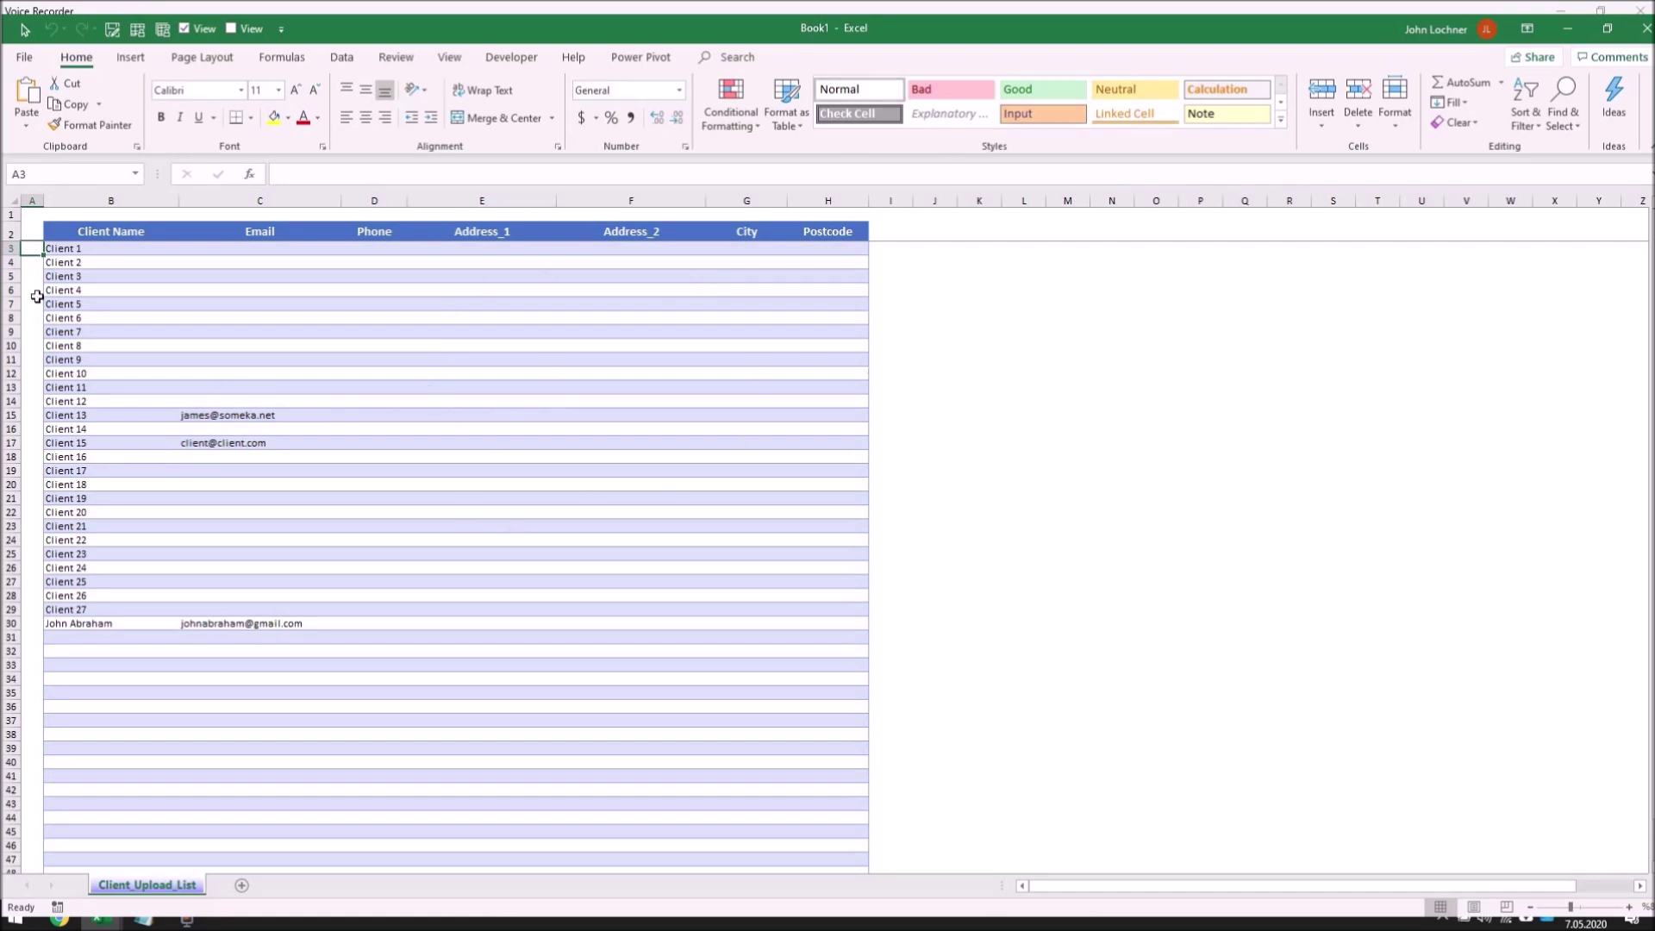
drag(71, 249, 151, 622)
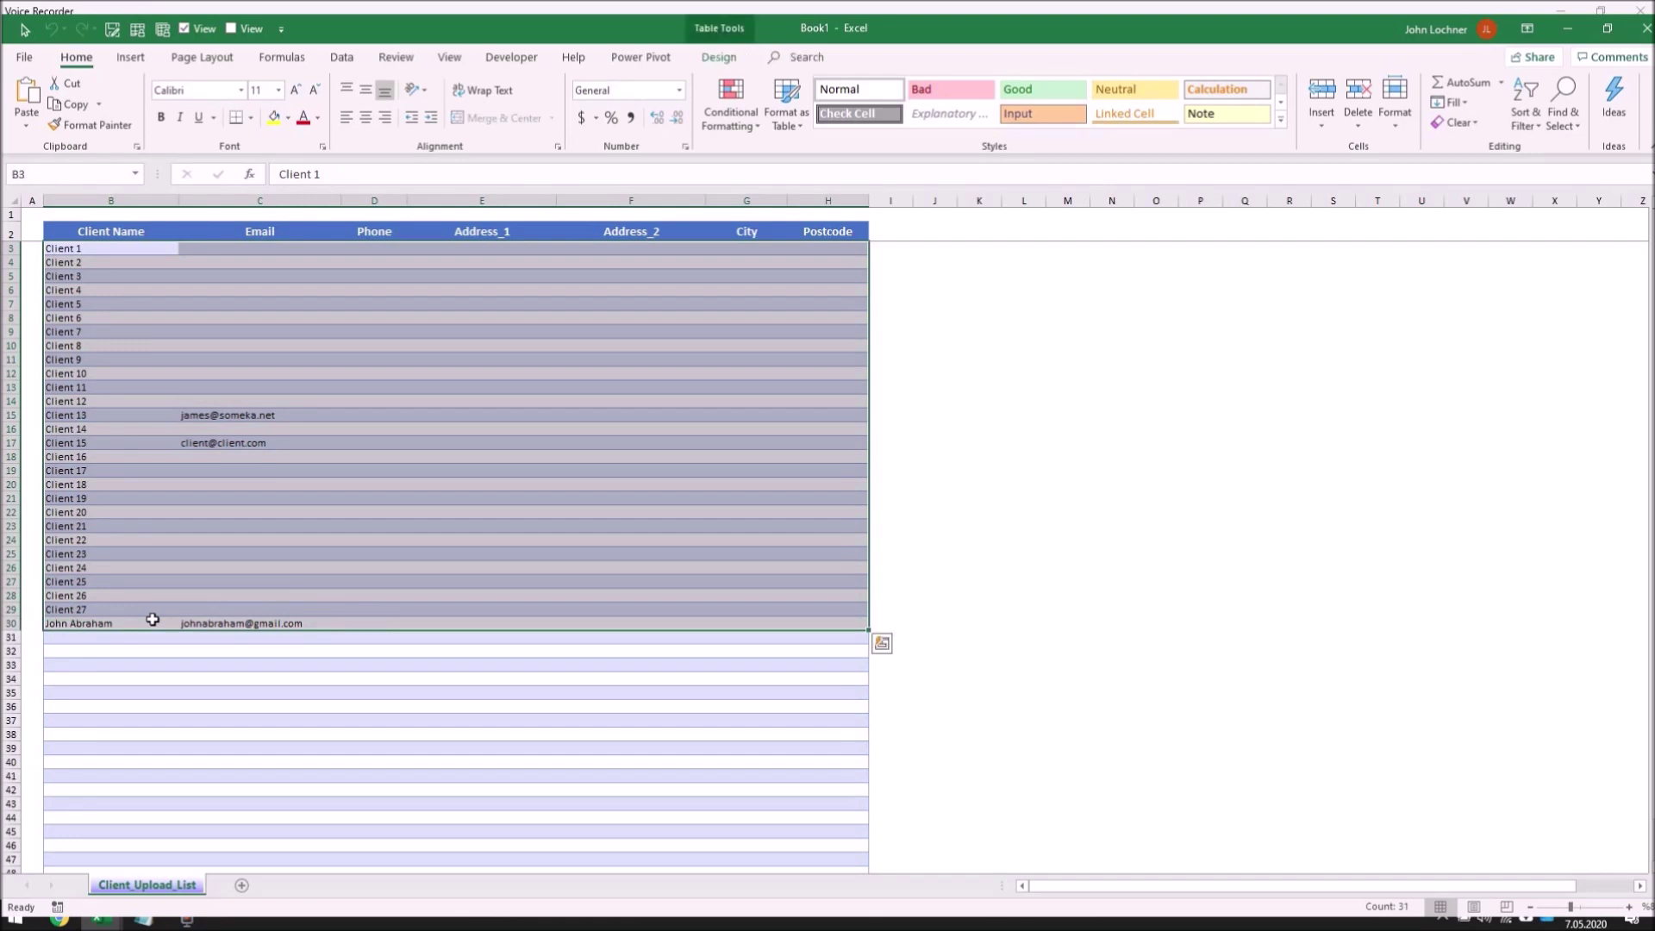
click(100, 638)
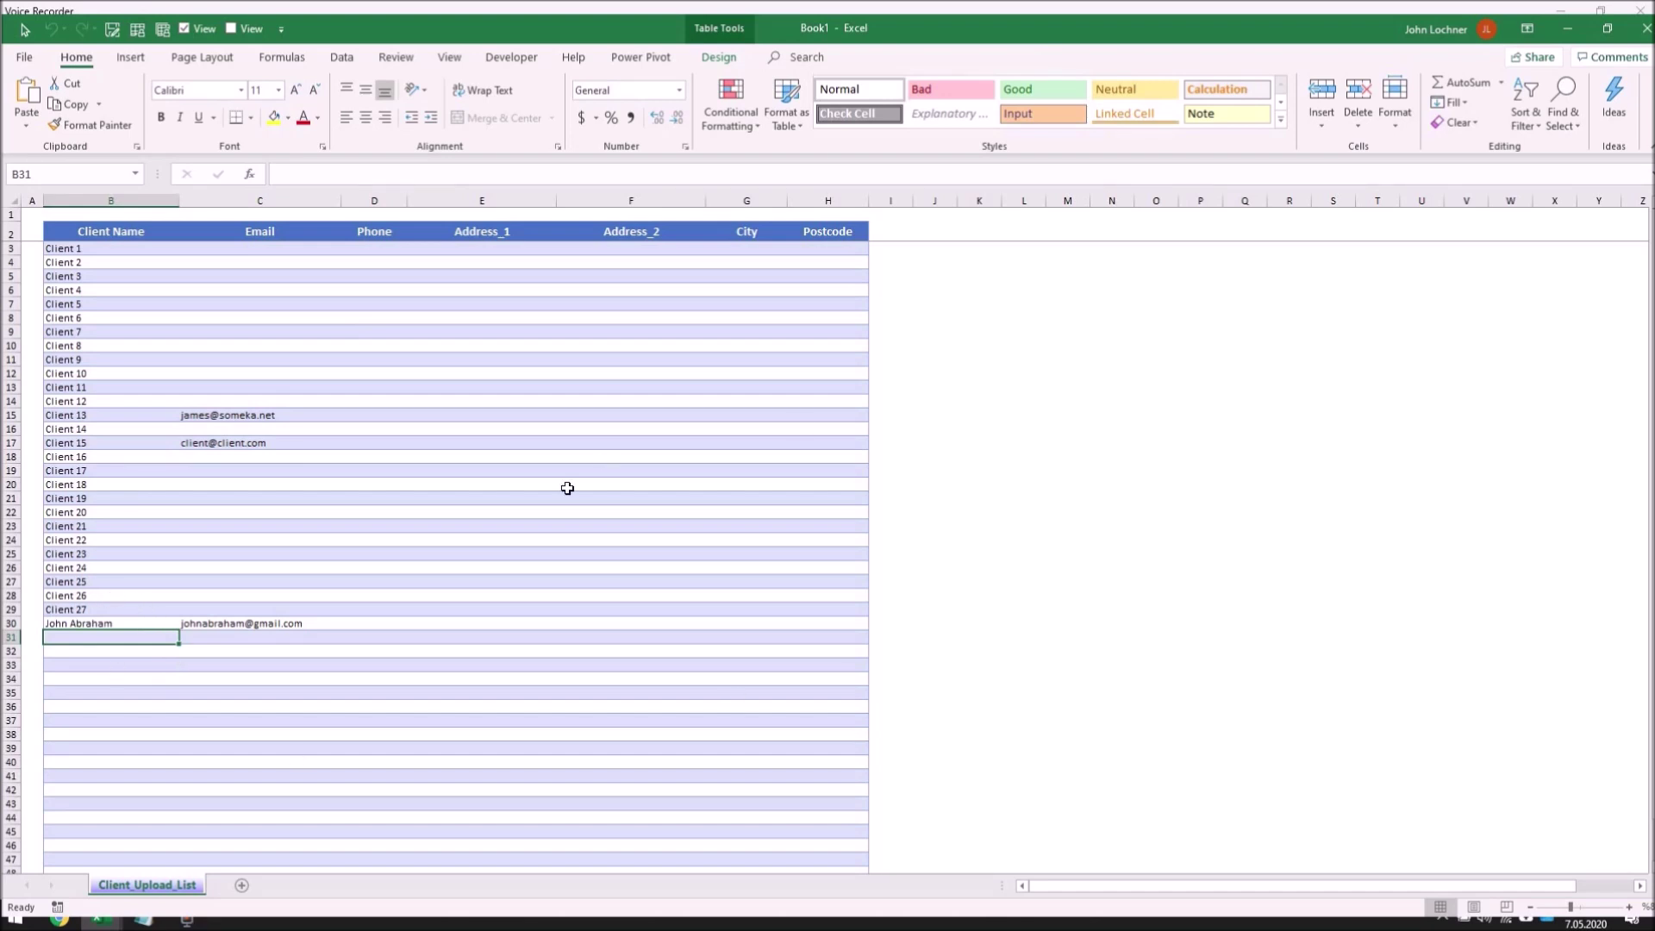
key(alt+Tab)
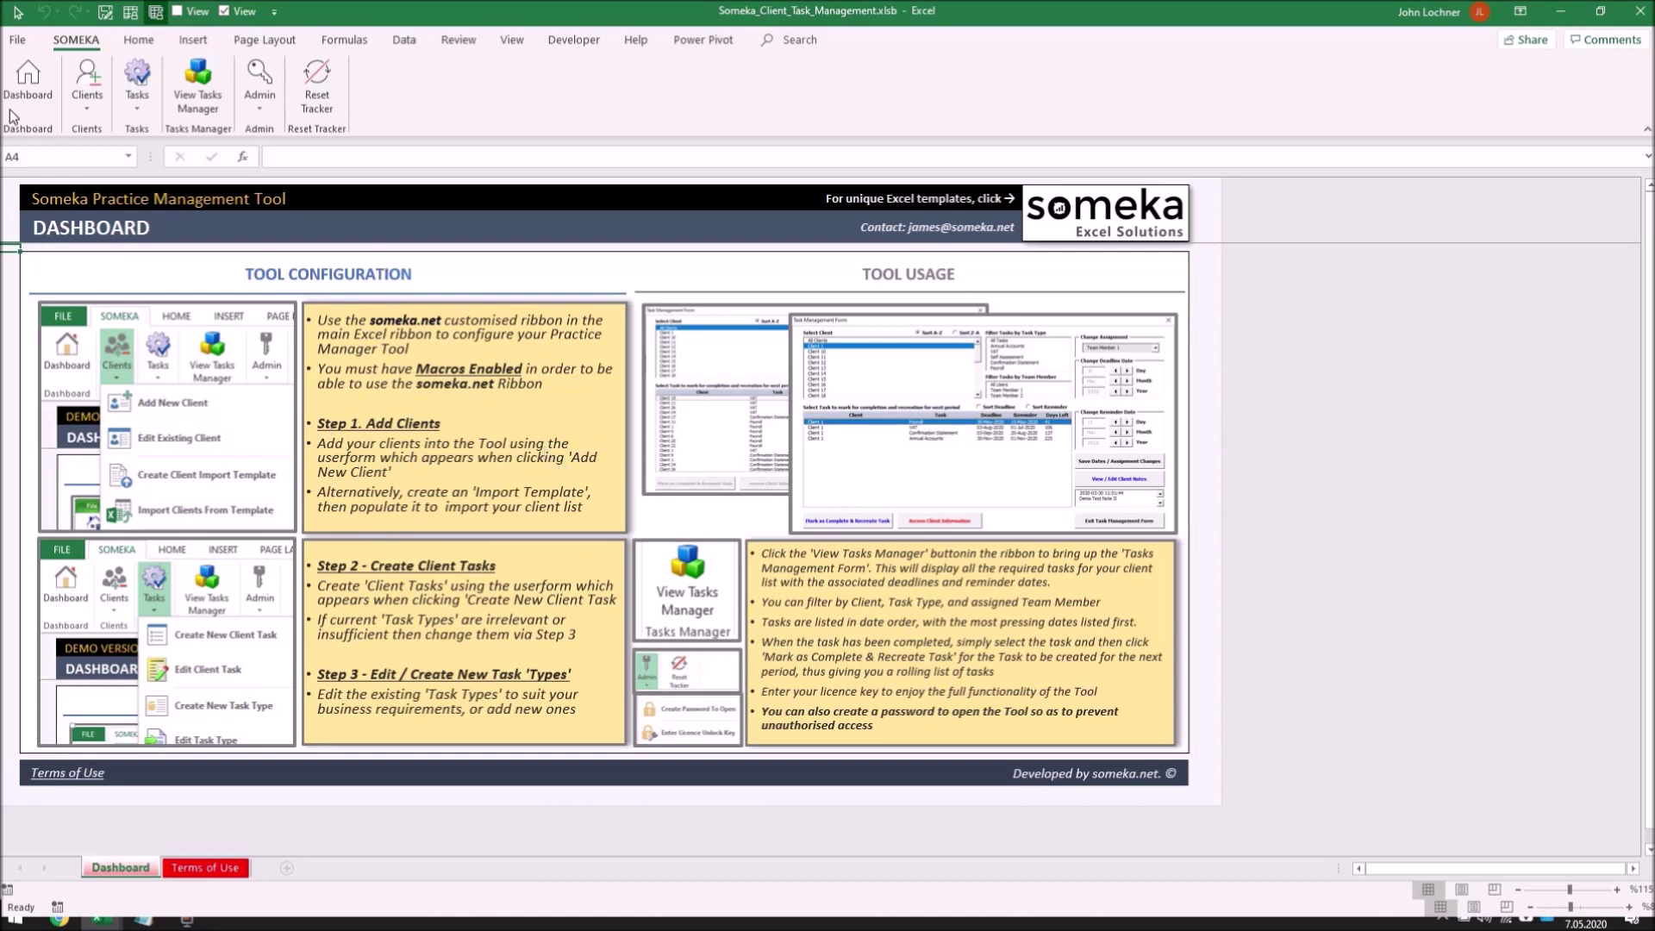
click(144, 98)
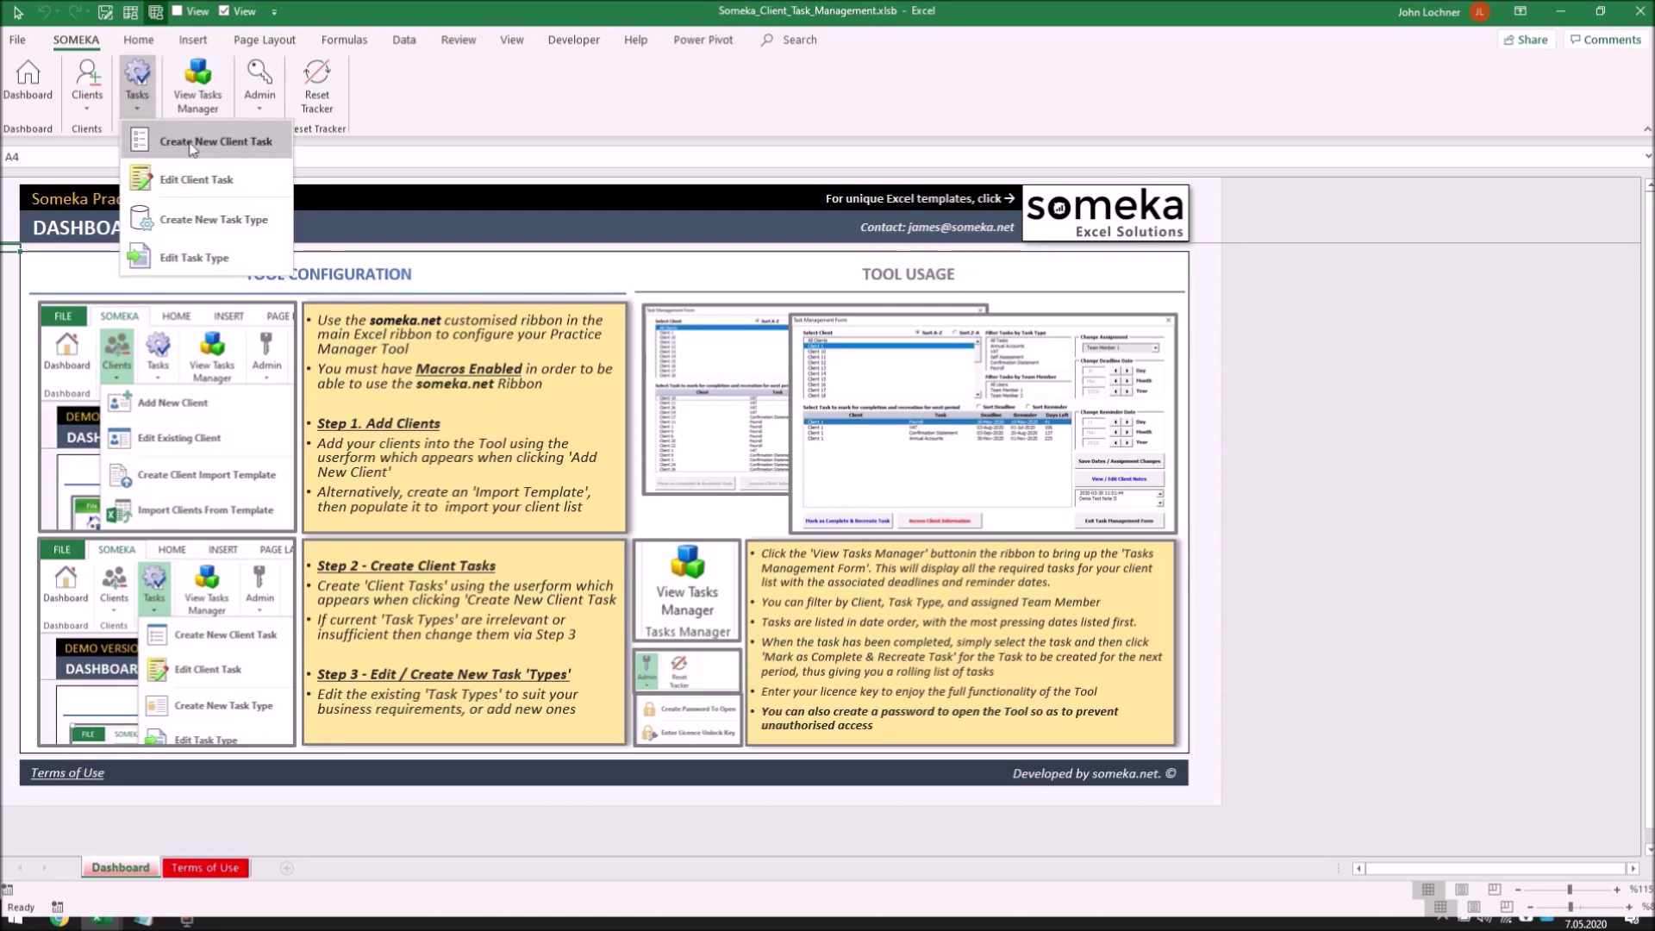
click(191, 145)
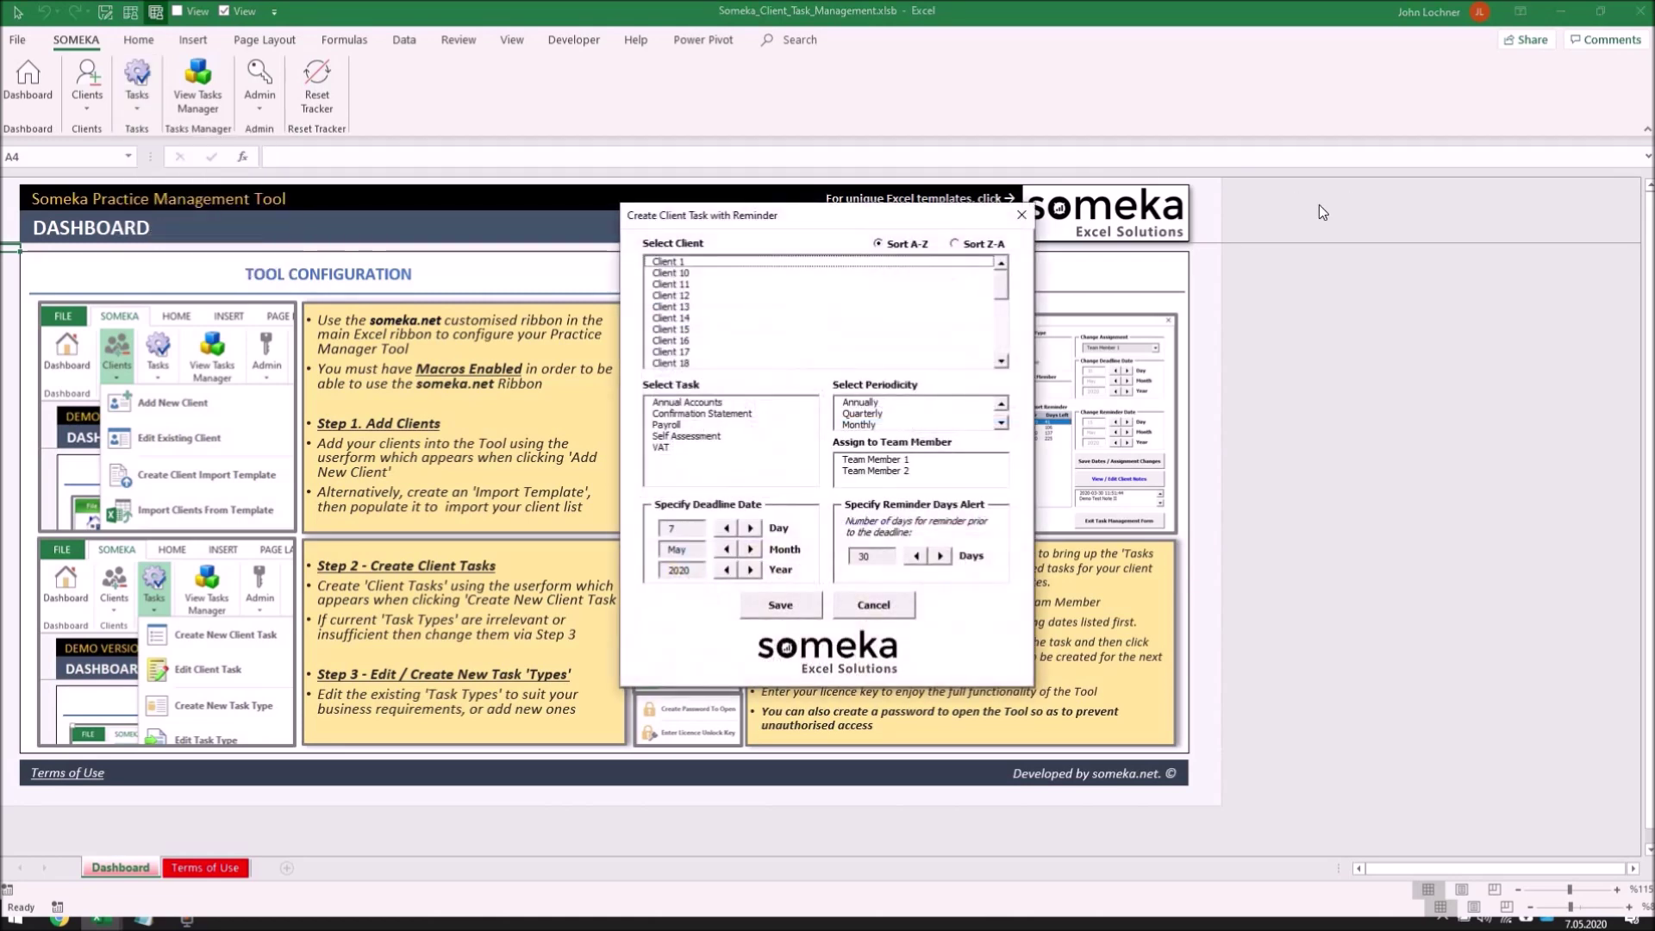
drag(998, 287, 973, 375)
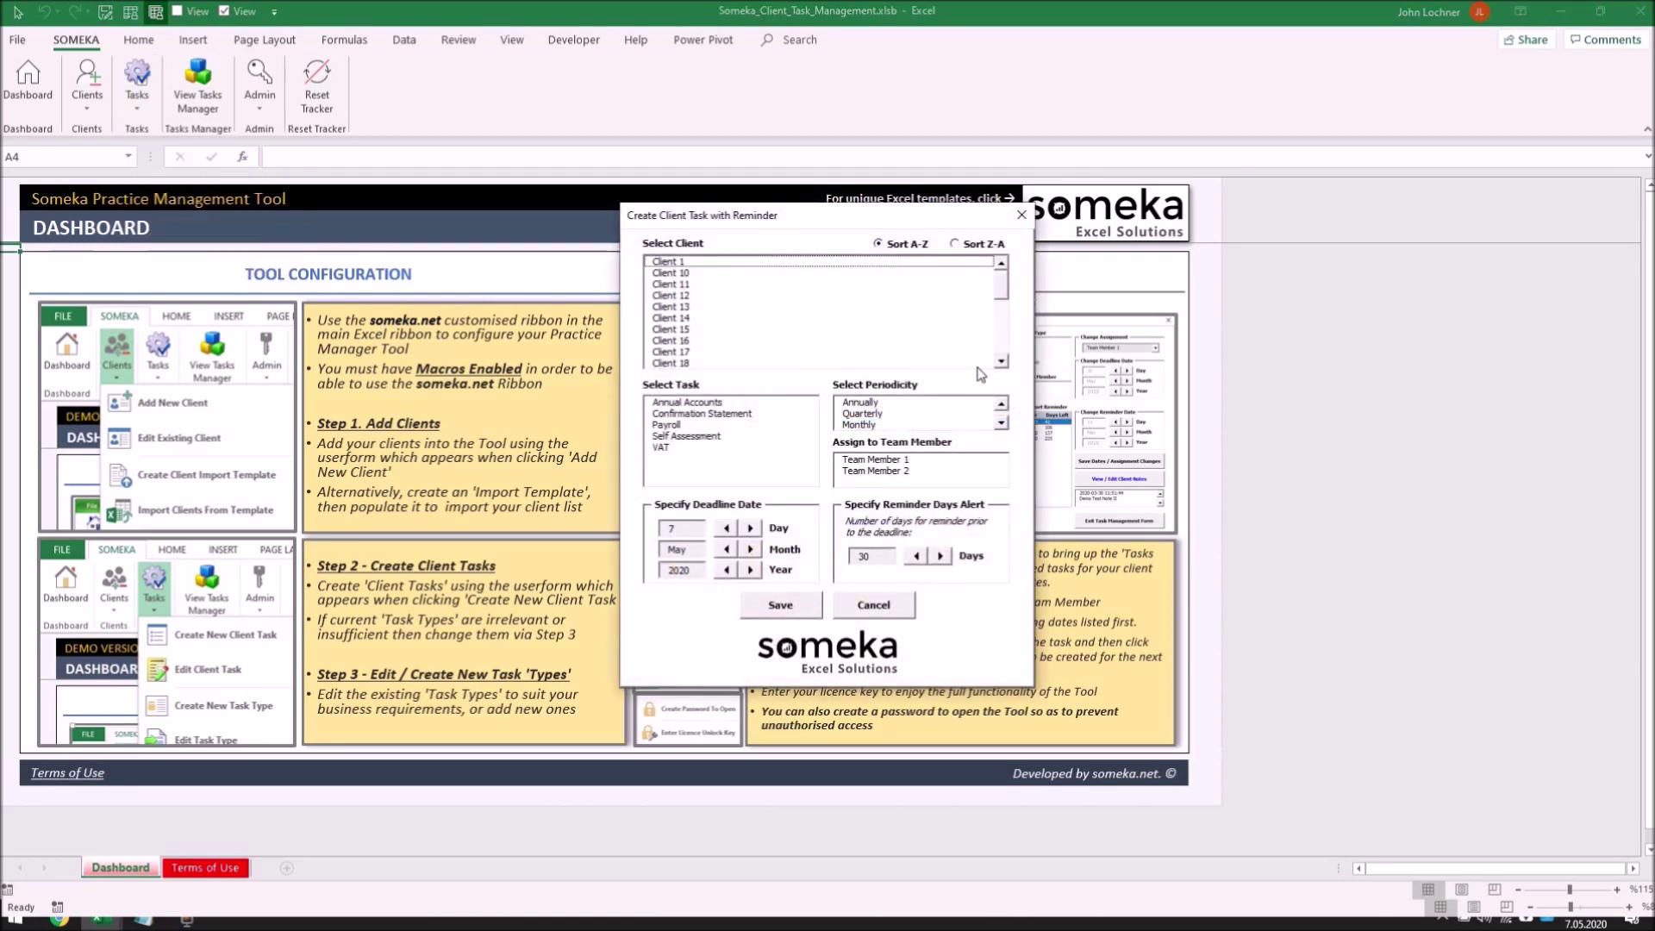
click(808, 366)
click(670, 404)
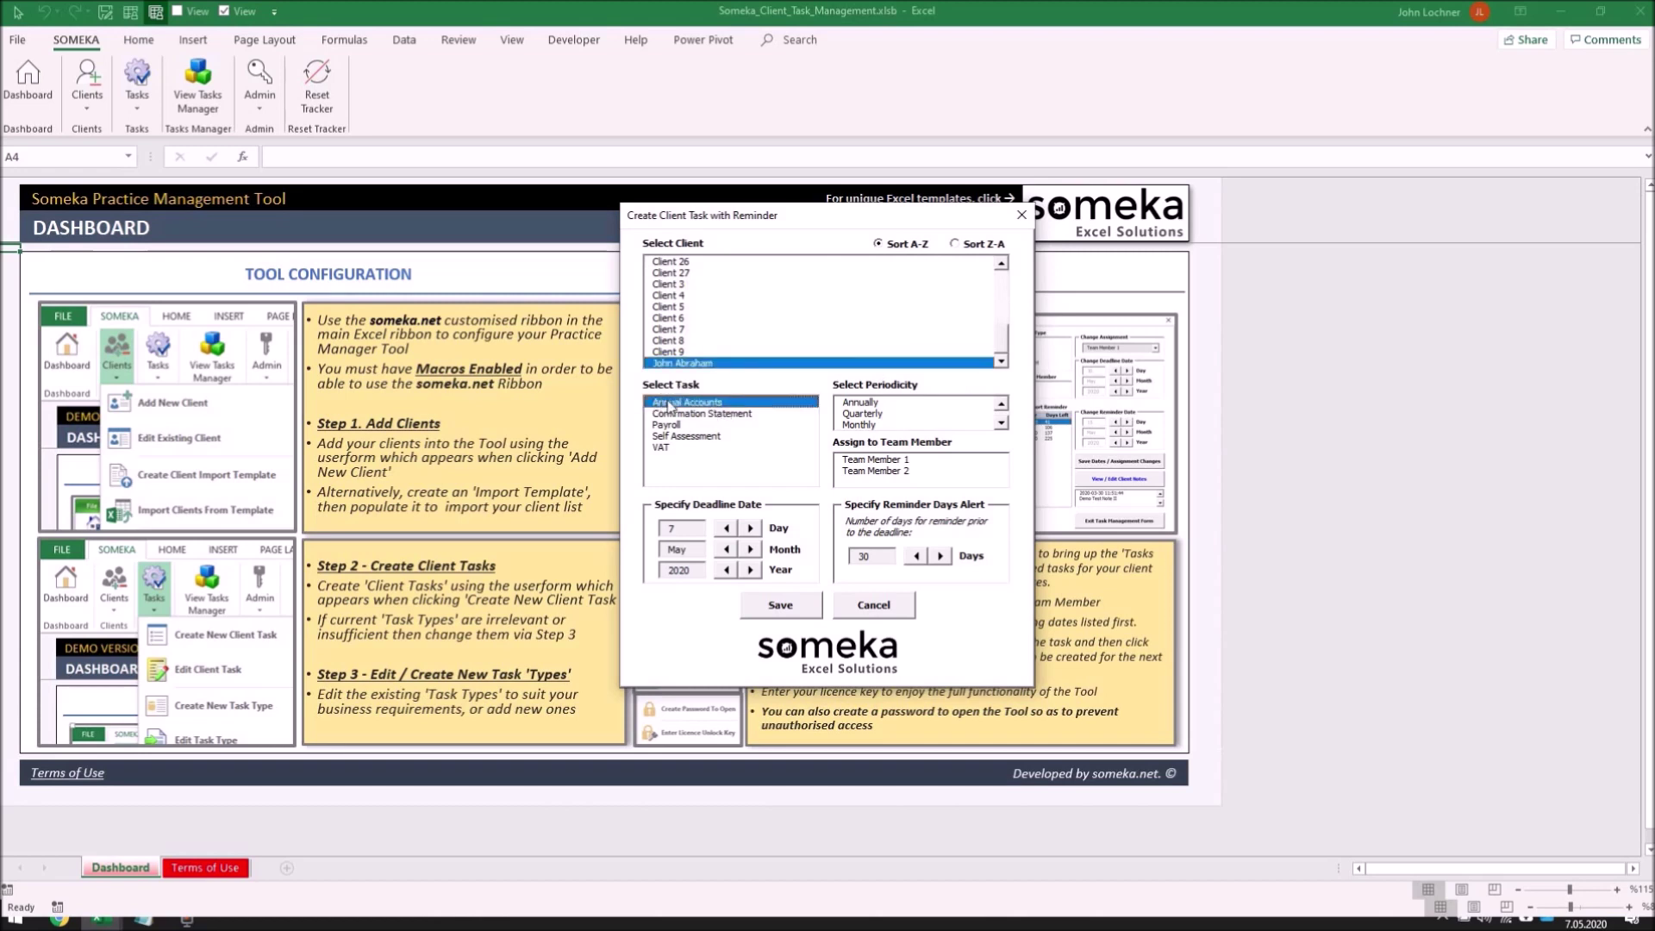
click(880, 415)
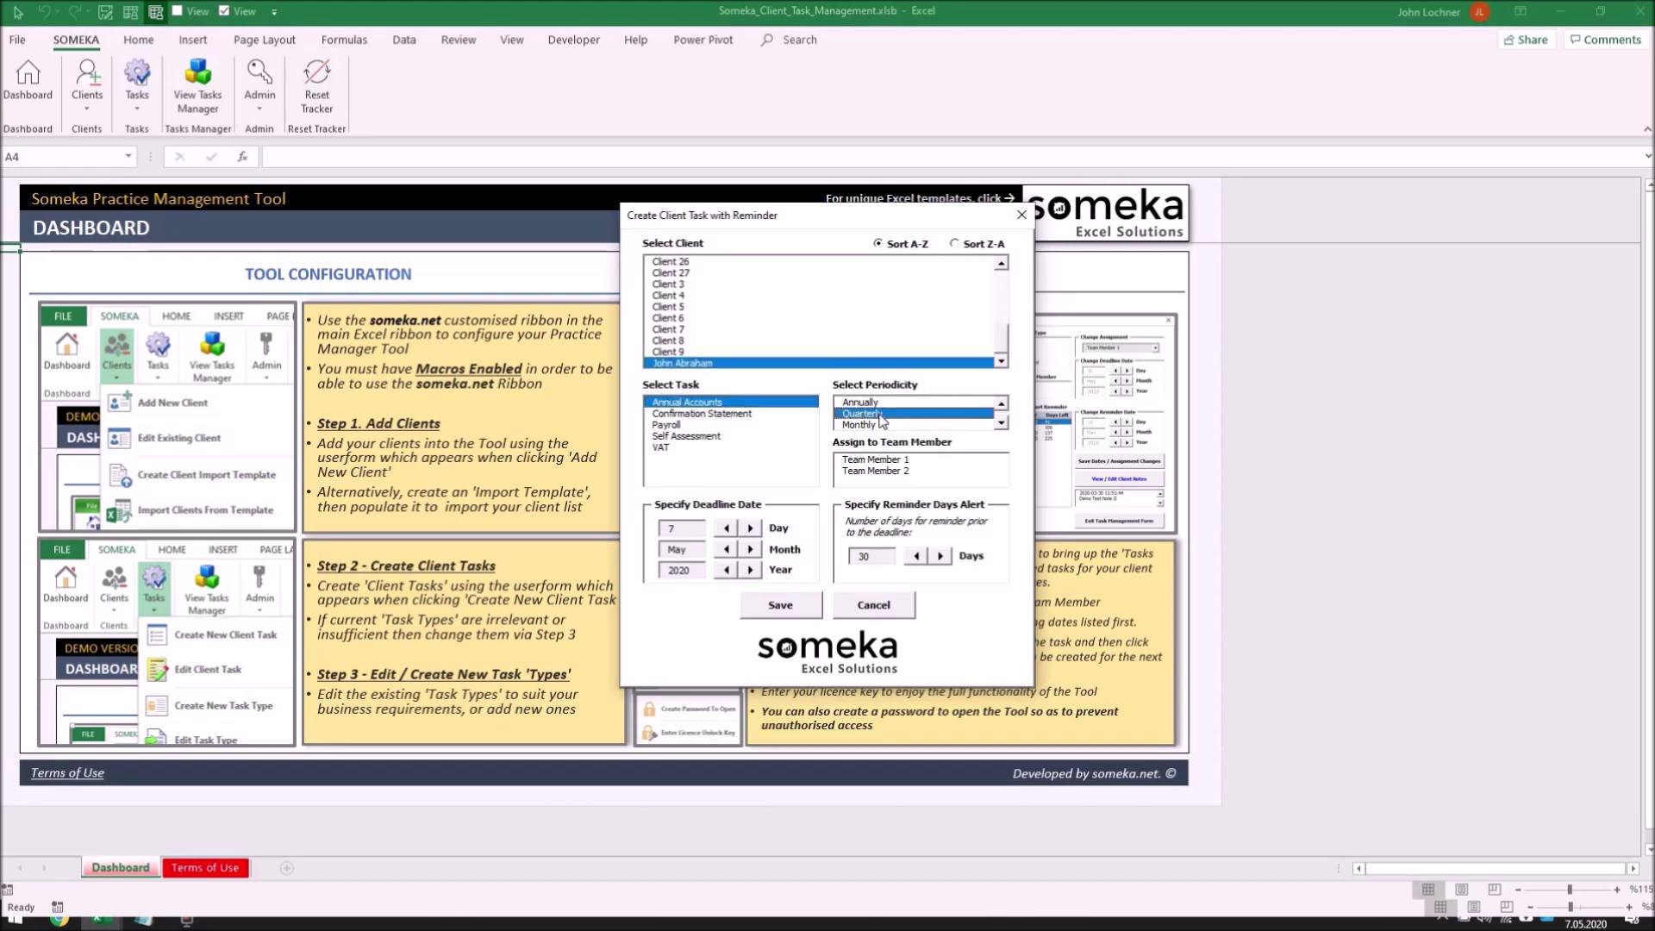
click(901, 458)
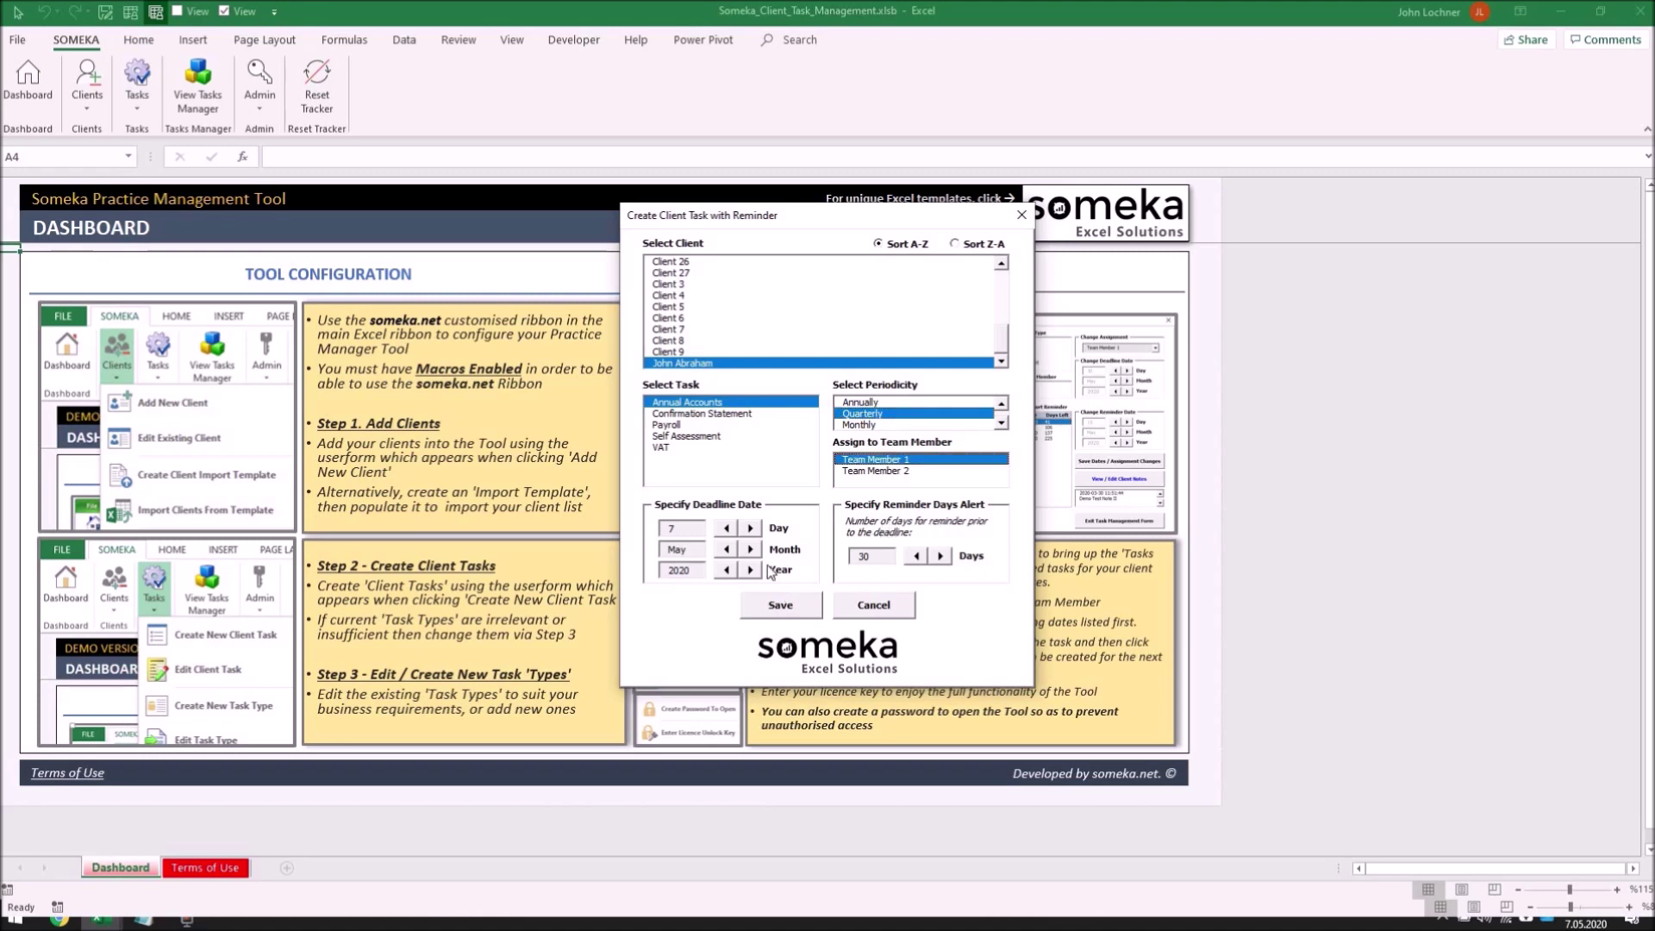
Step: Move the deadline one month later to the 8th, set a 15-day reminder and save the task
click(751, 550)
click(750, 527)
click(875, 558)
text(15)
click(792, 605)
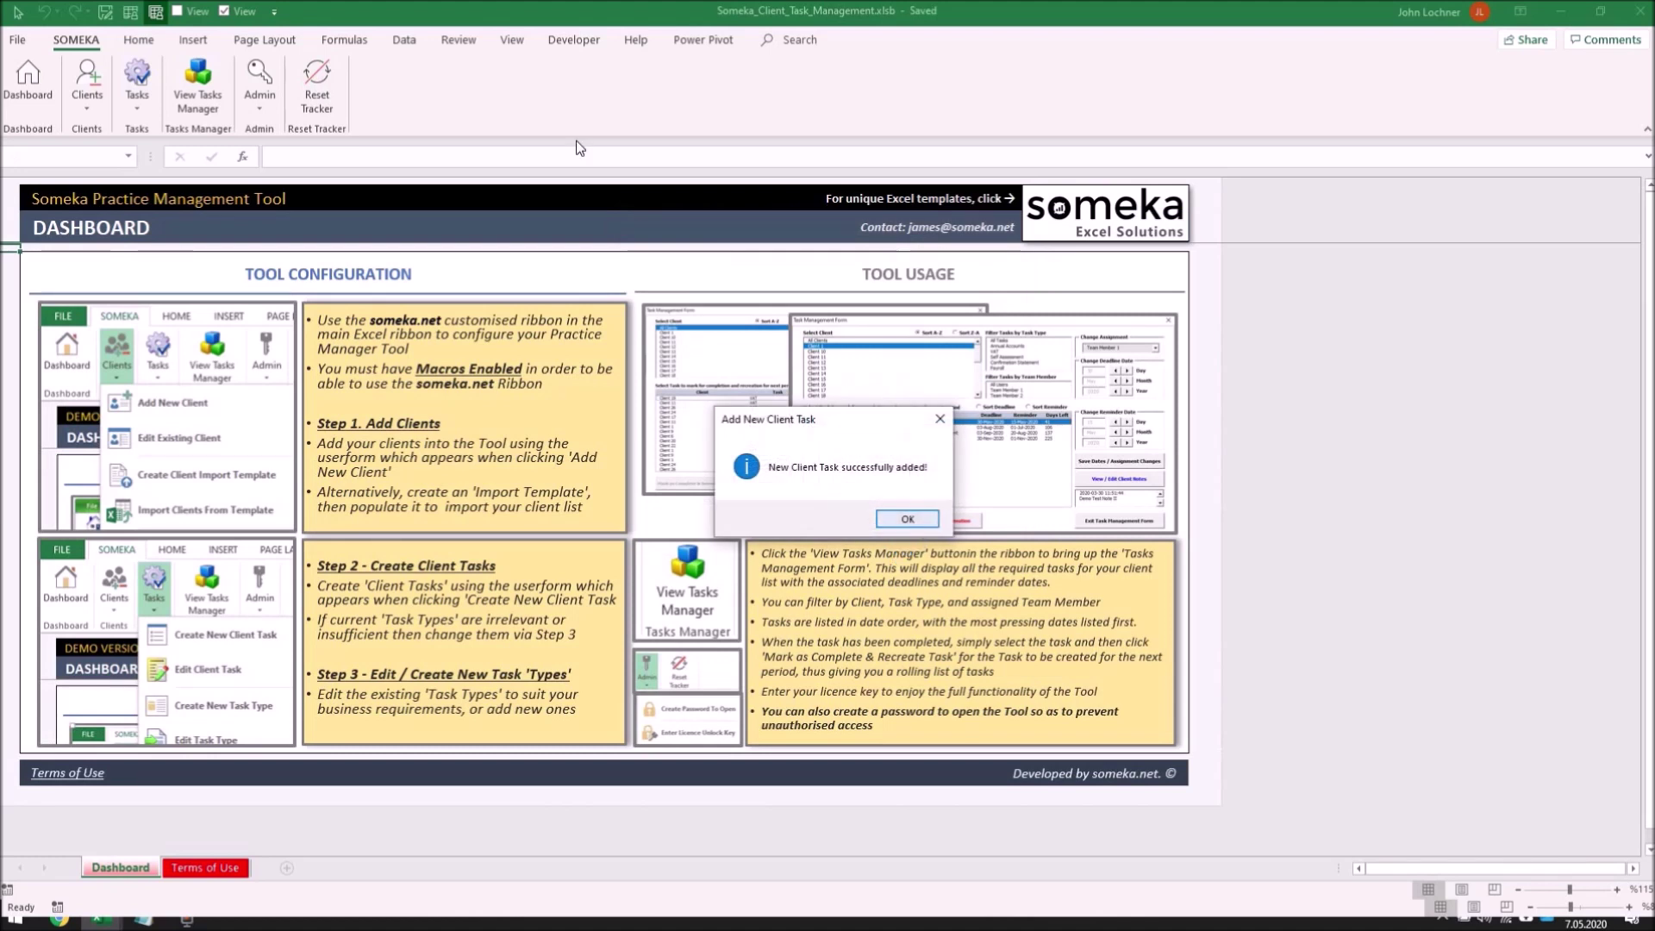
key(Return)
click(138, 86)
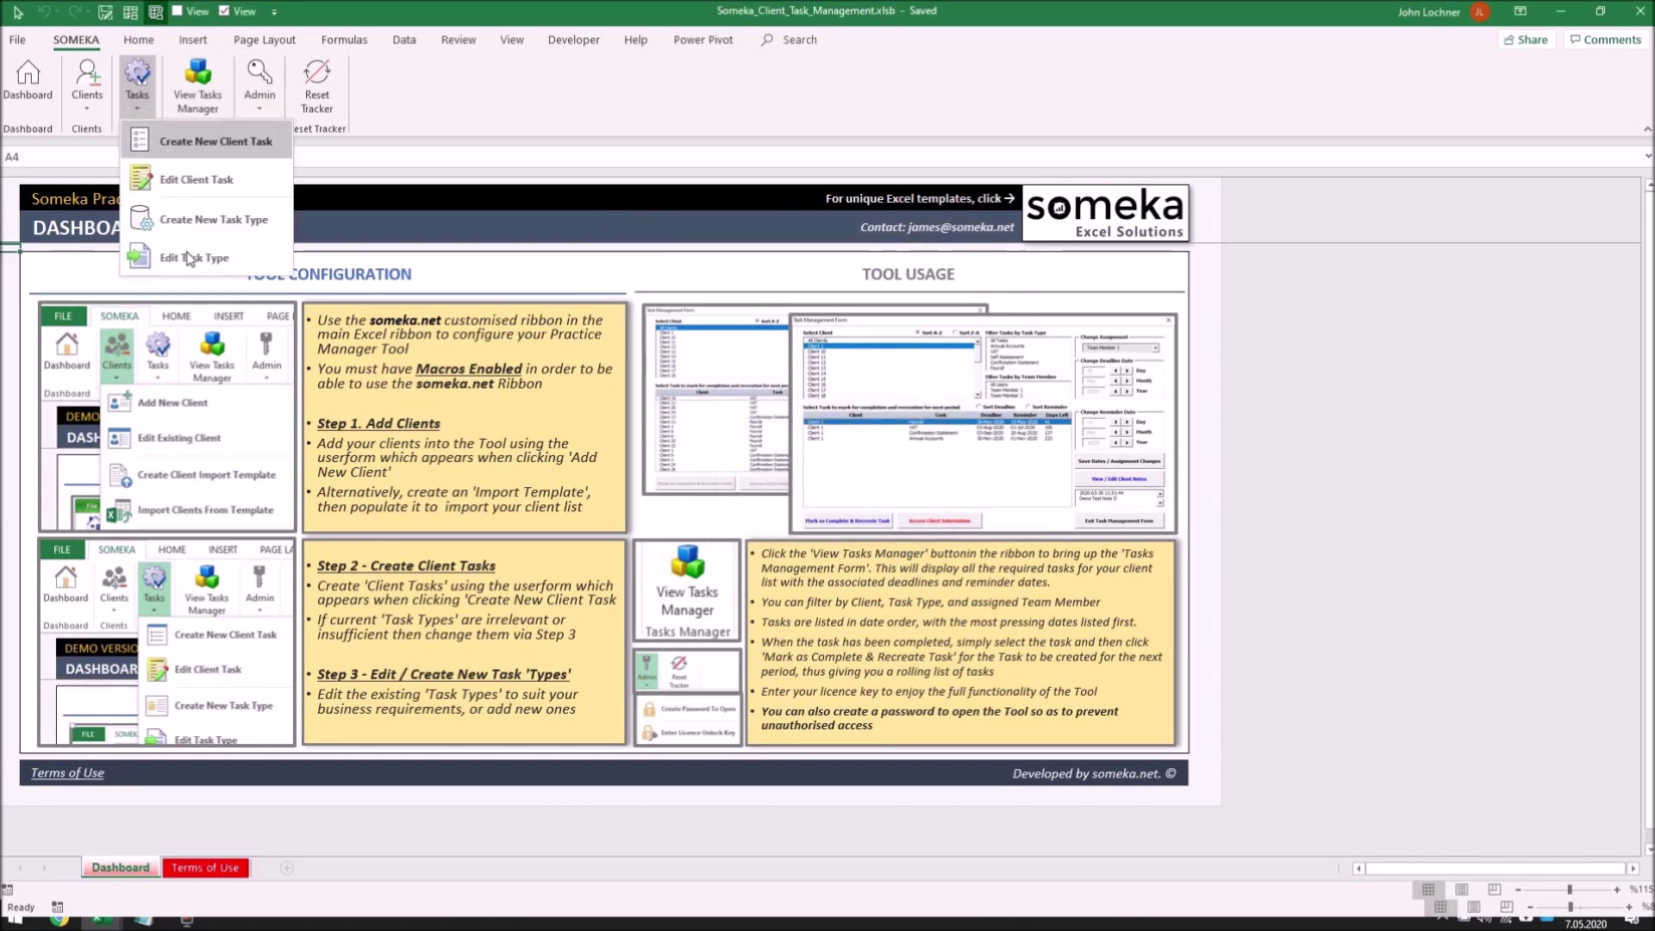
Step: Add a new task type named New Task Type and confirm it was saved
click(222, 214)
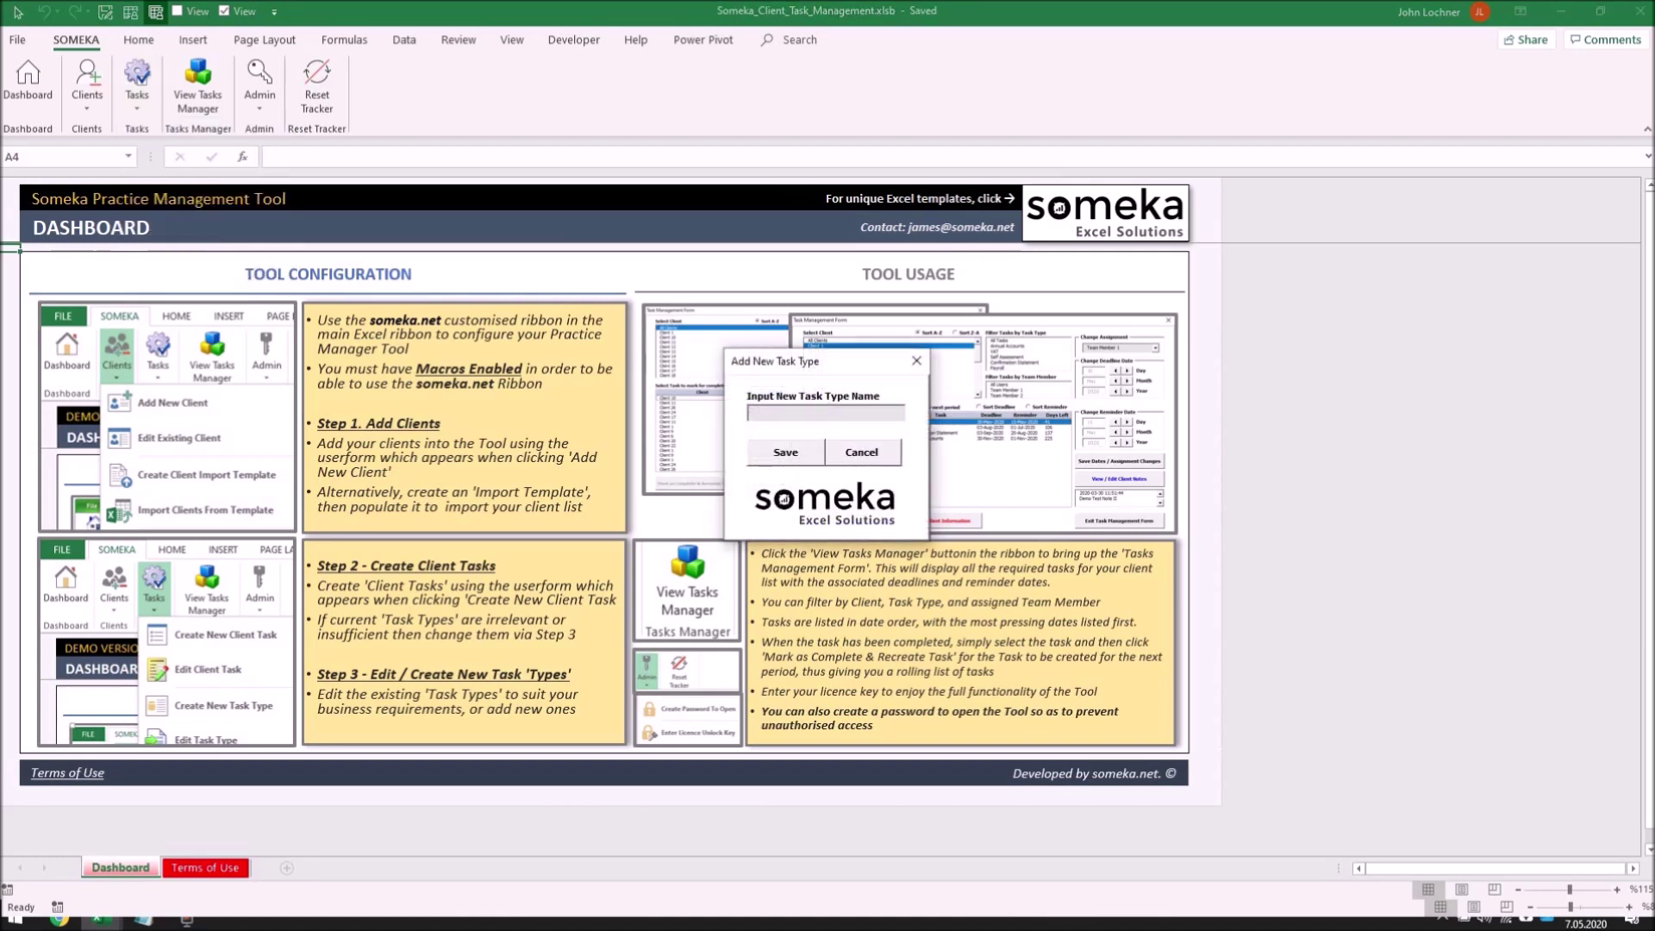
text(ew Task Type)
click(781, 452)
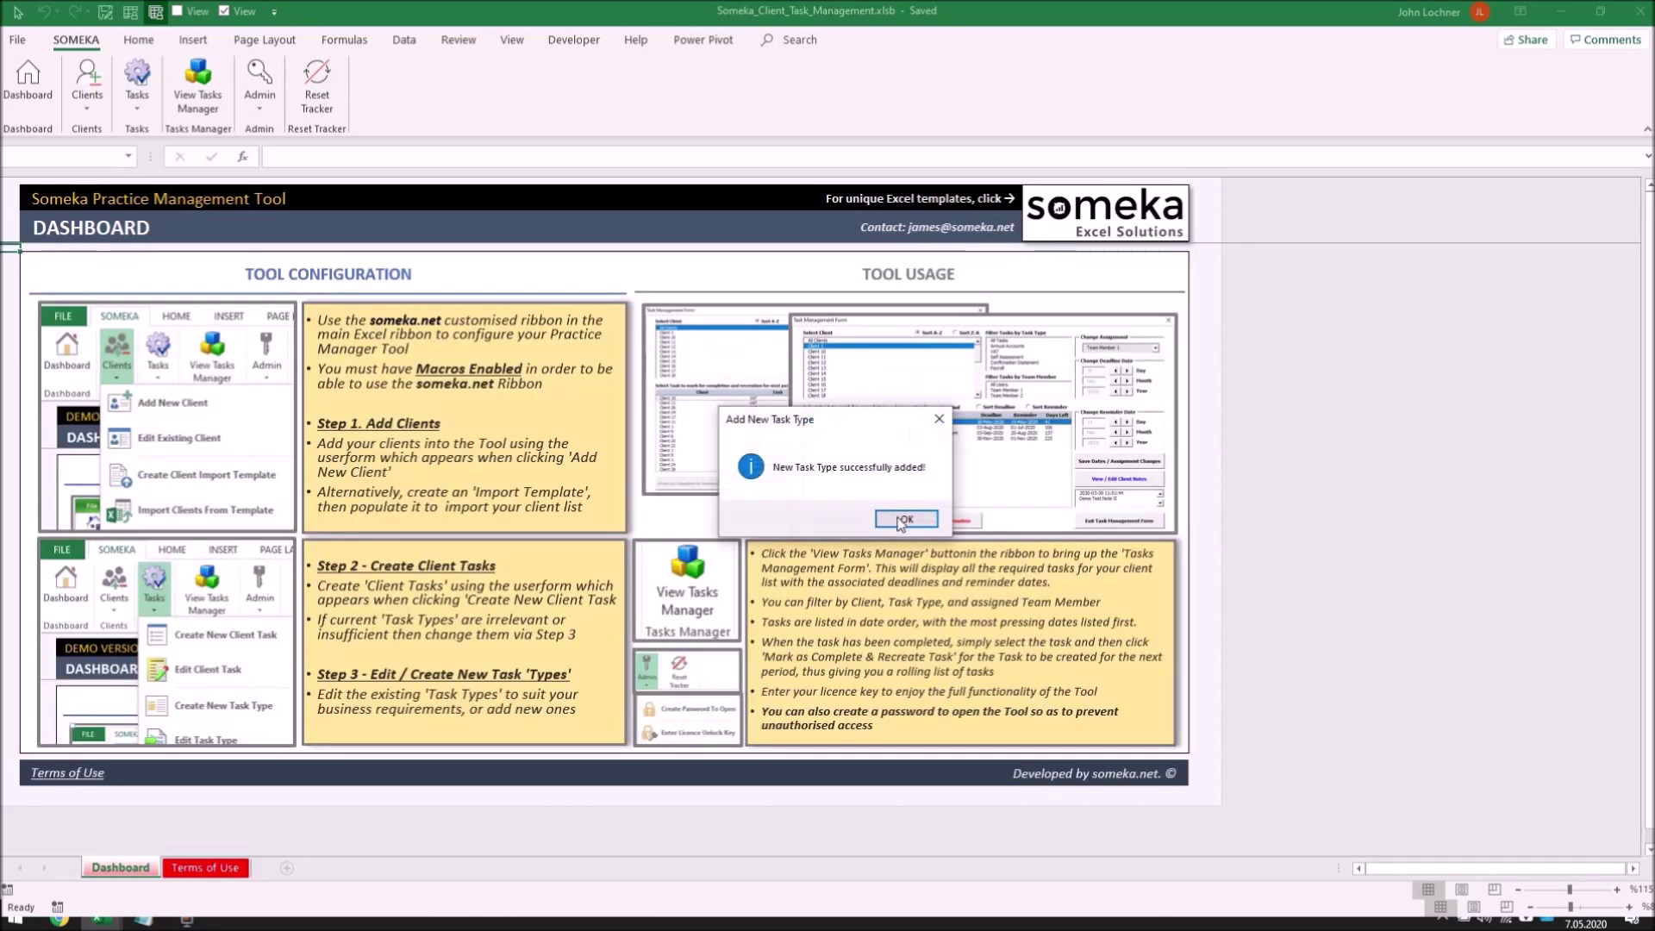
key(Return)
click(138, 90)
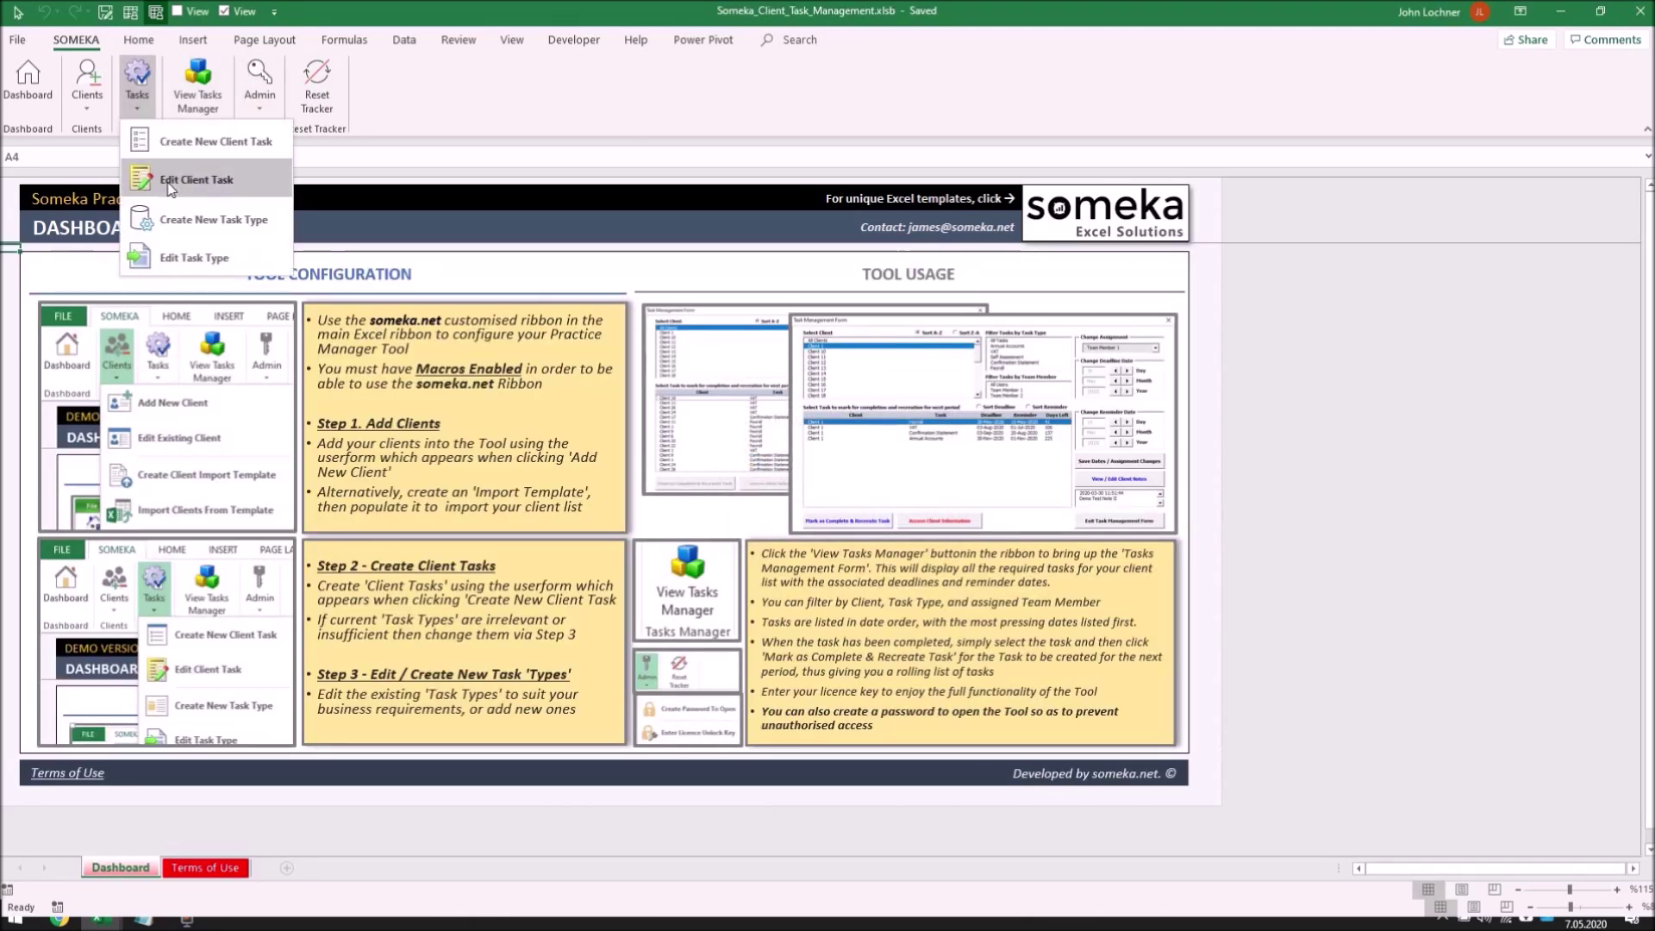
click(181, 173)
scroll(995, 375, down, 5)
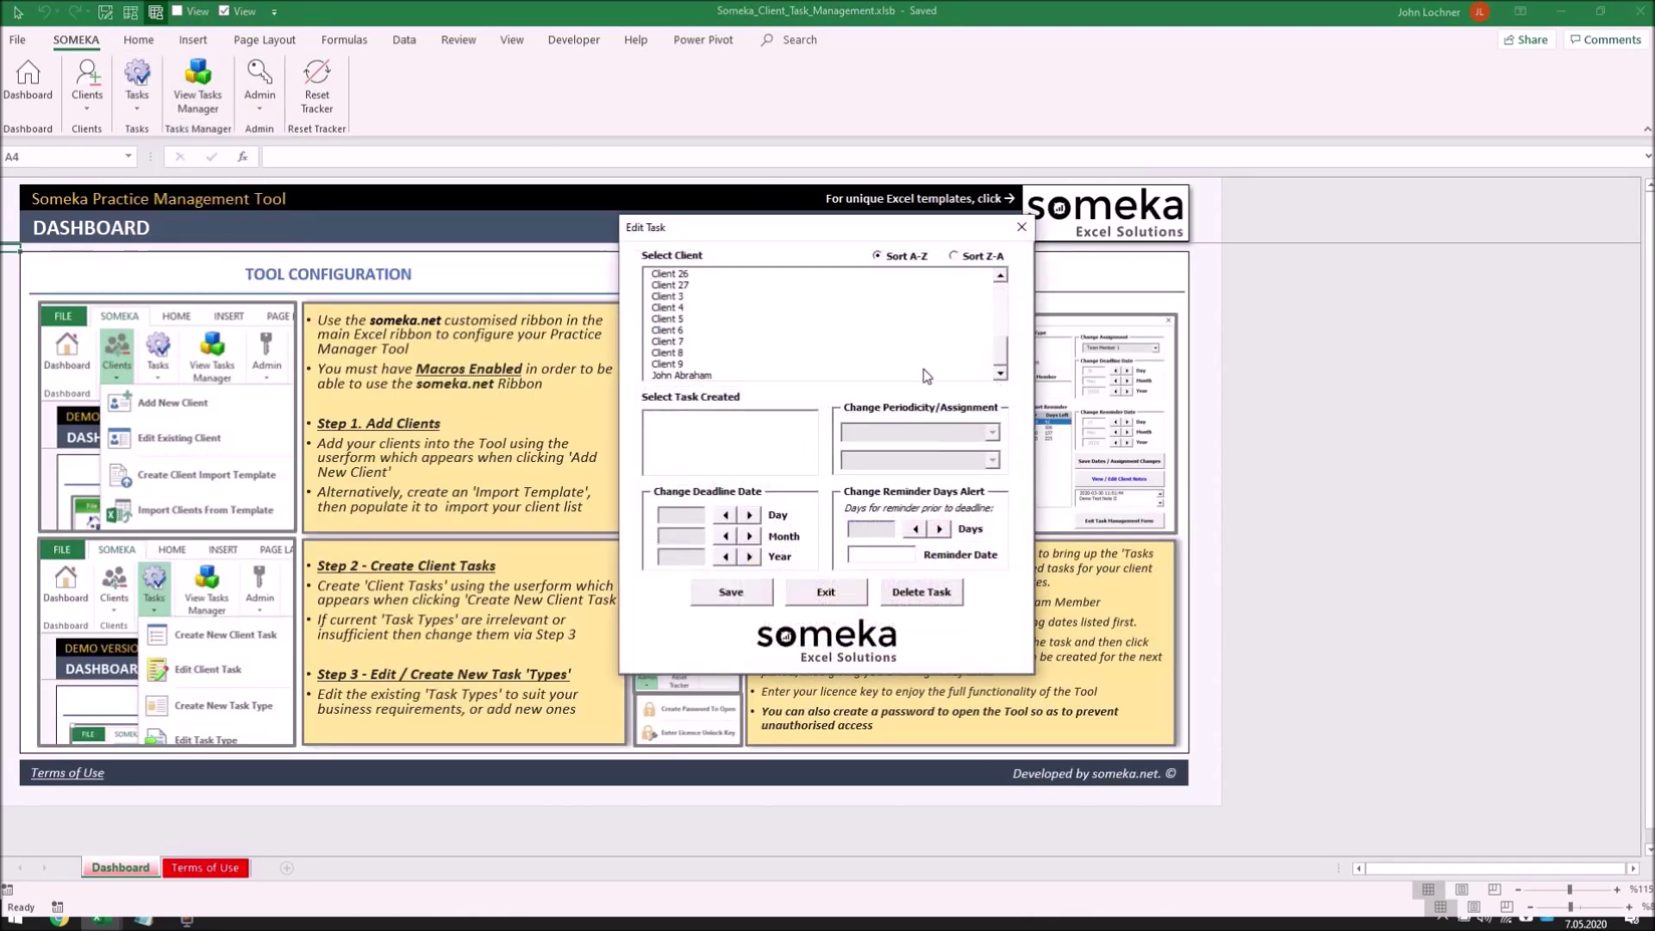
click(919, 374)
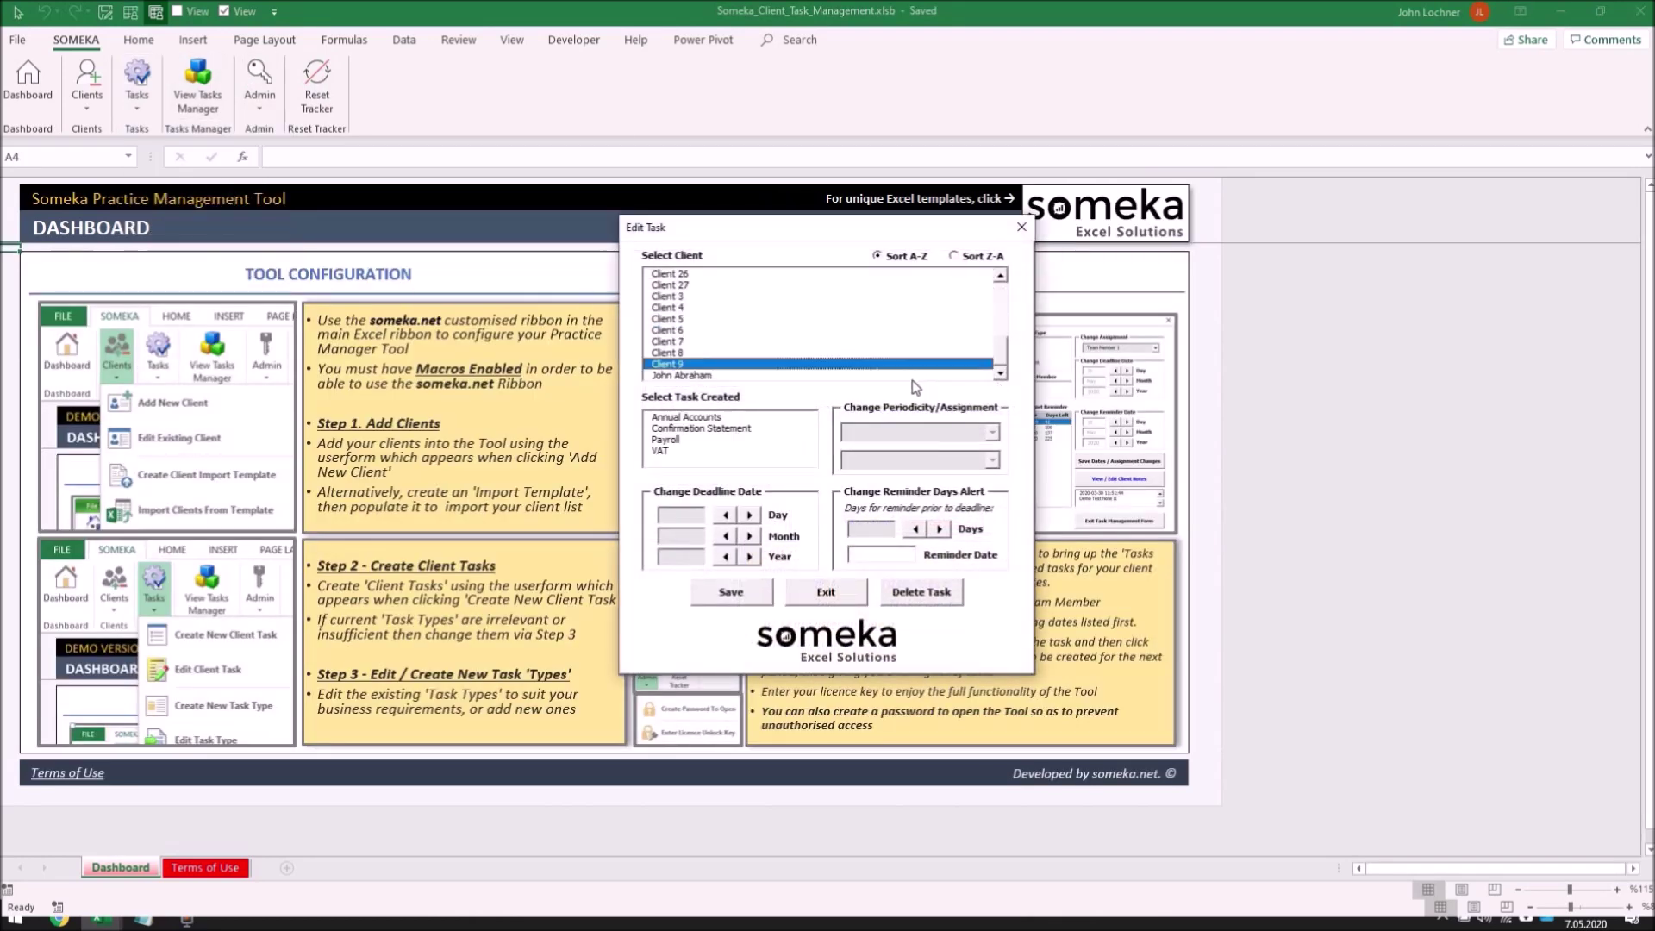
click(732, 420)
click(991, 433)
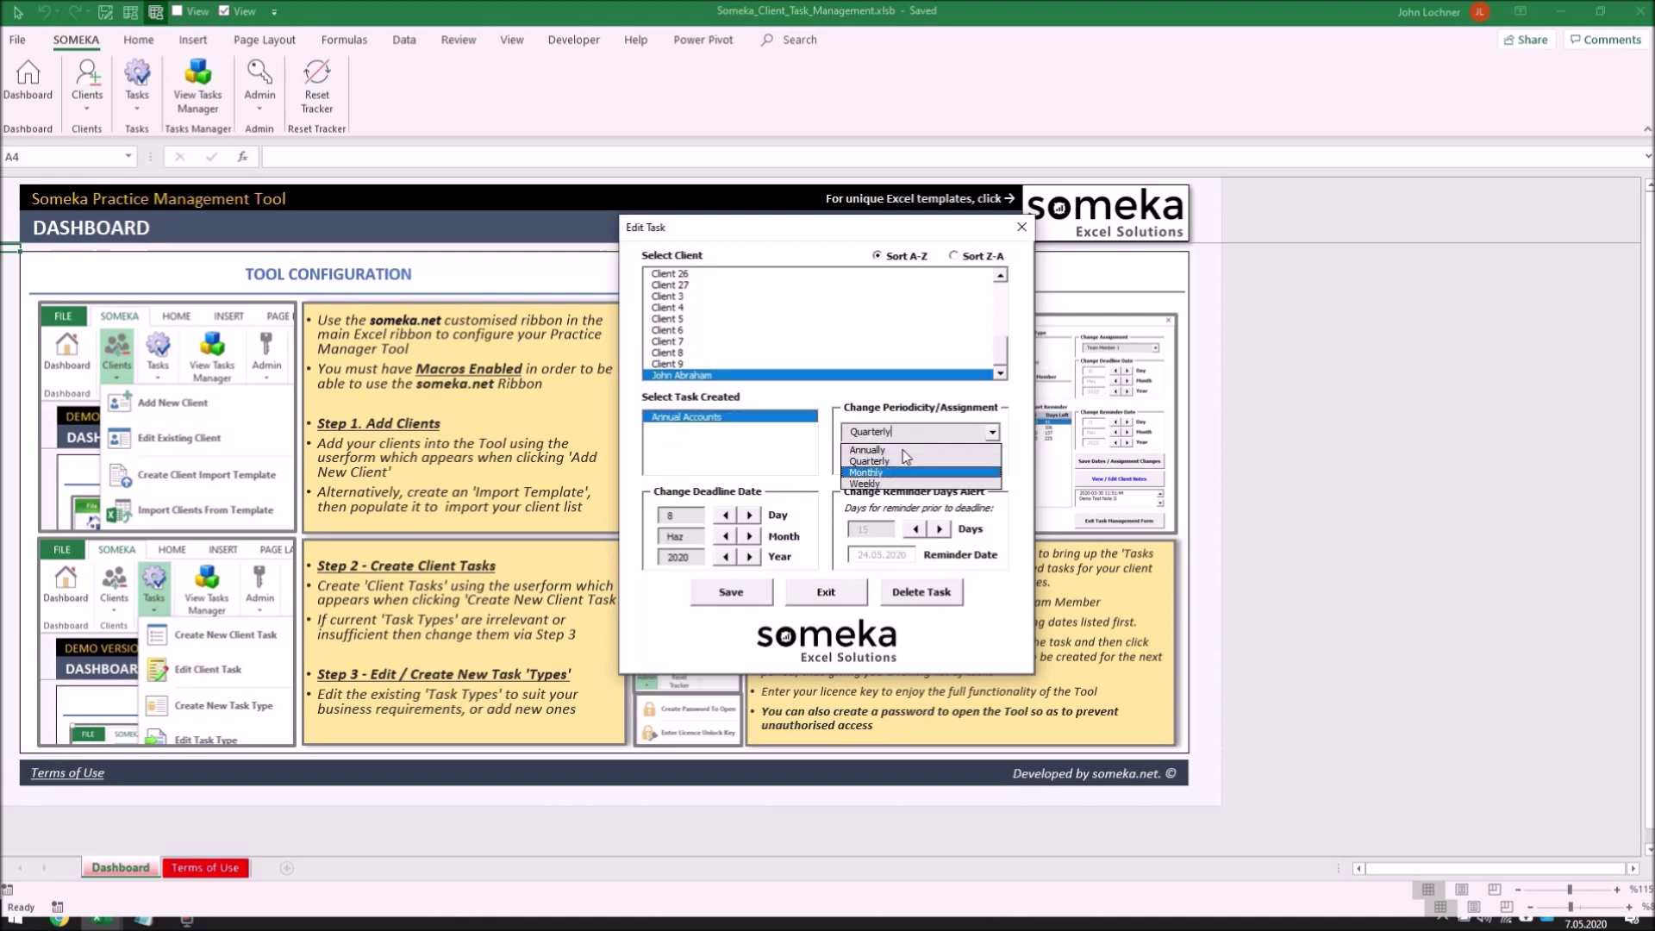
key(Return)
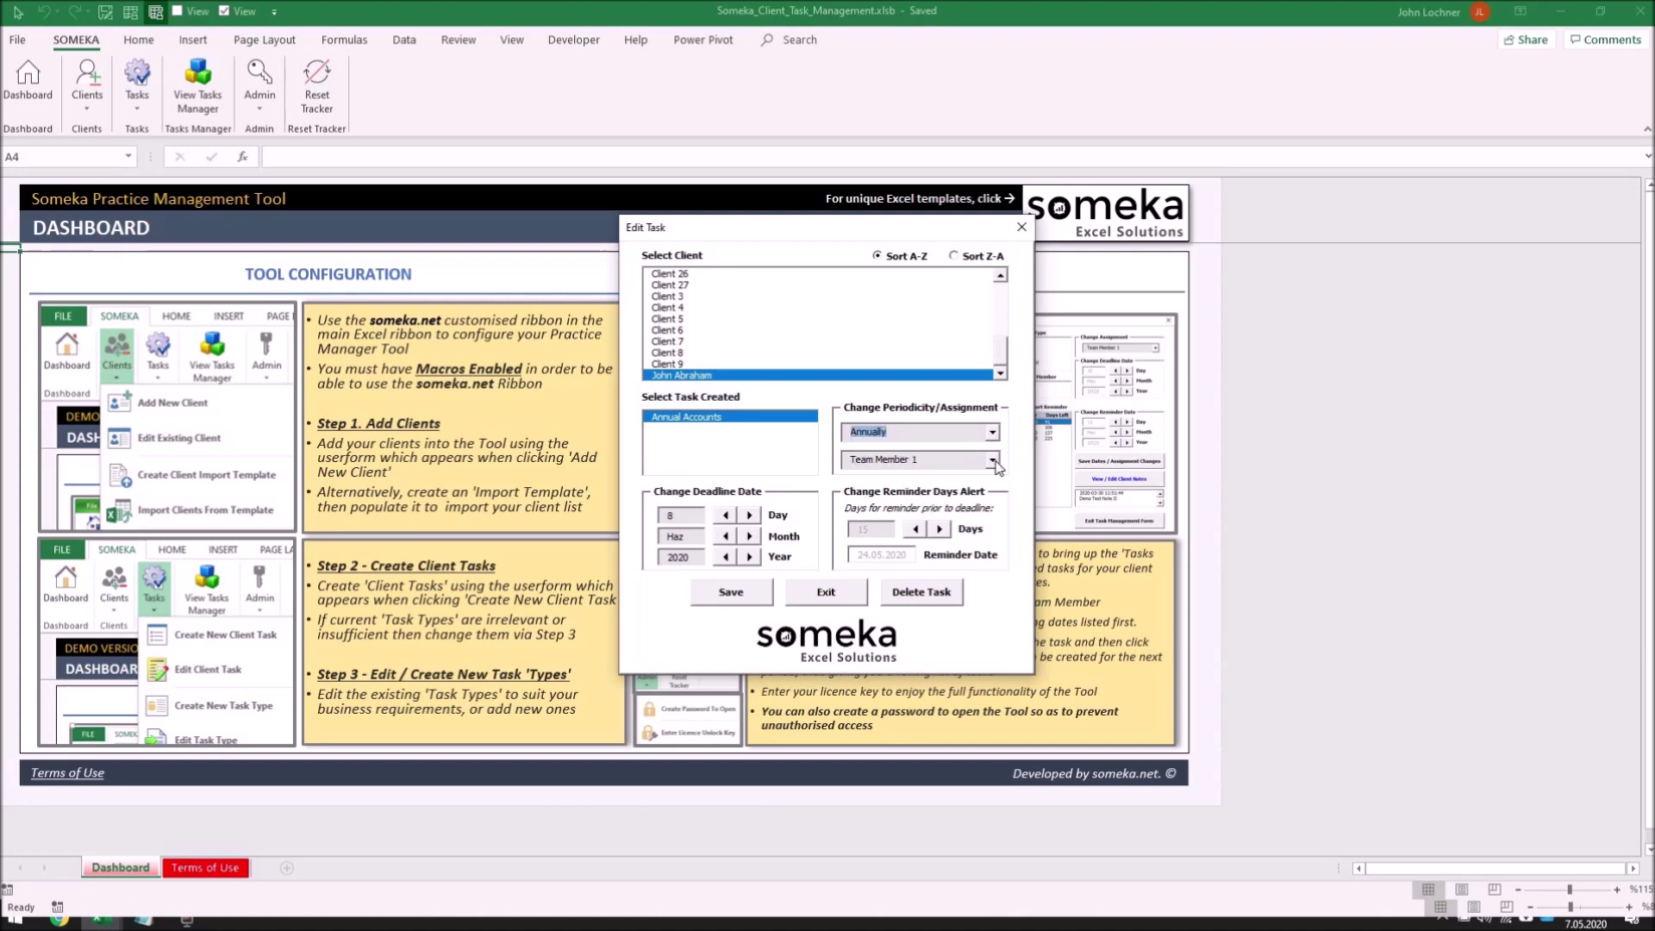
click(990, 459)
click(942, 492)
Step: Move the task deadline month to Tem, save the edited task and close the editor
double_click(749, 535)
click(728, 538)
click(918, 530)
key(Return)
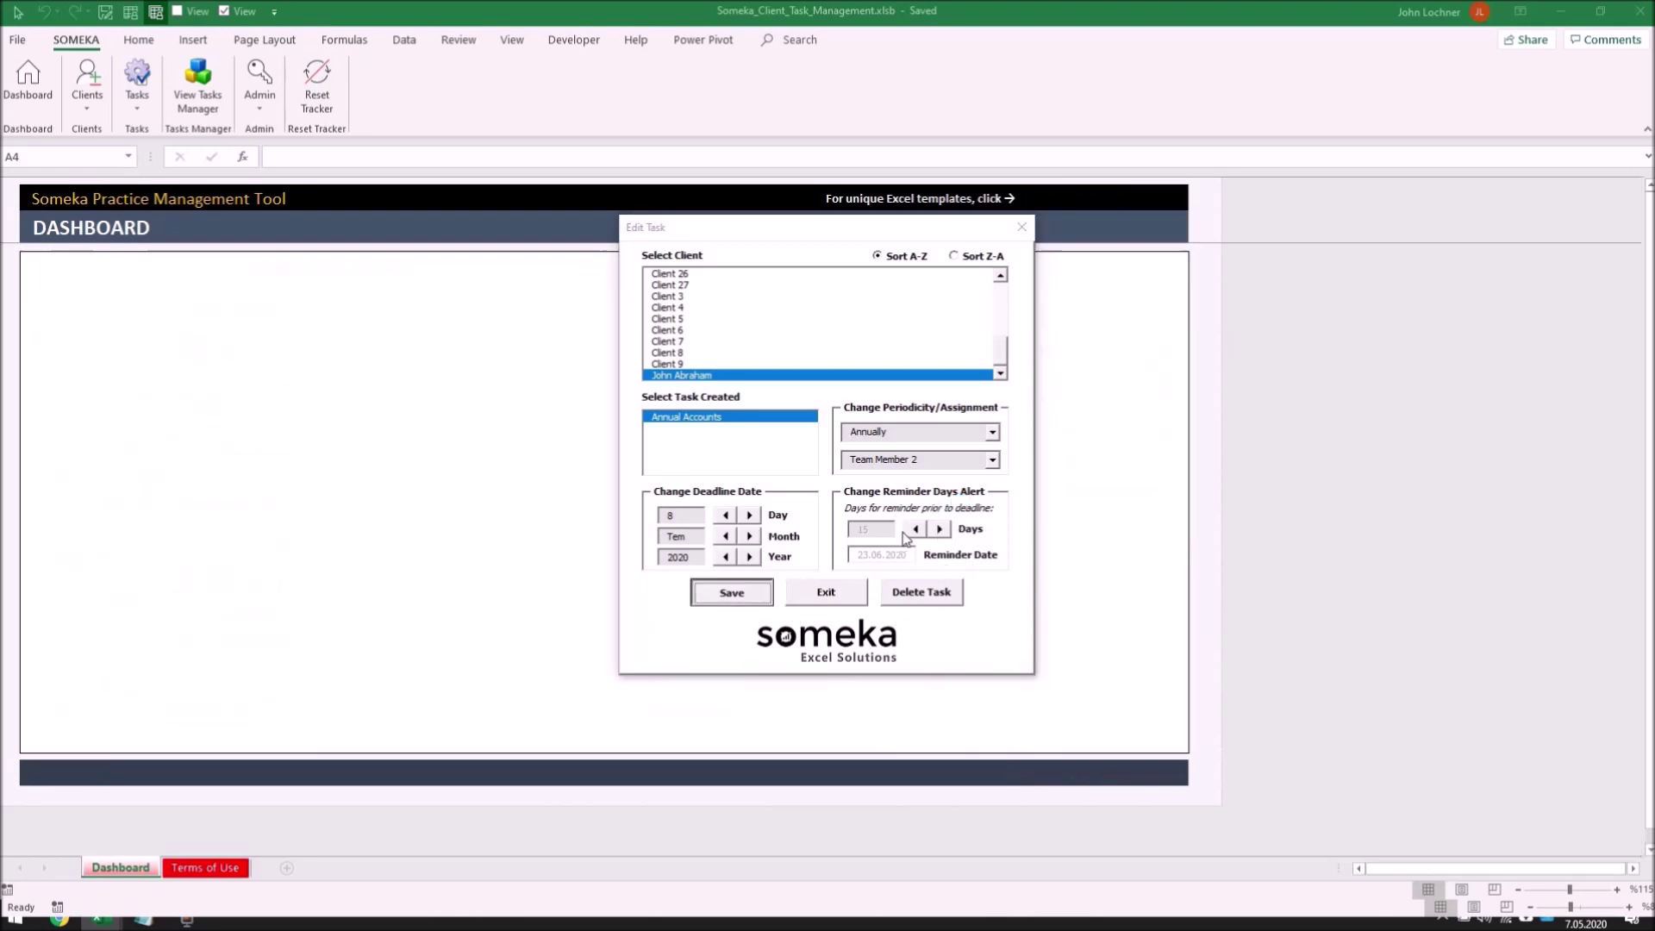
click(911, 522)
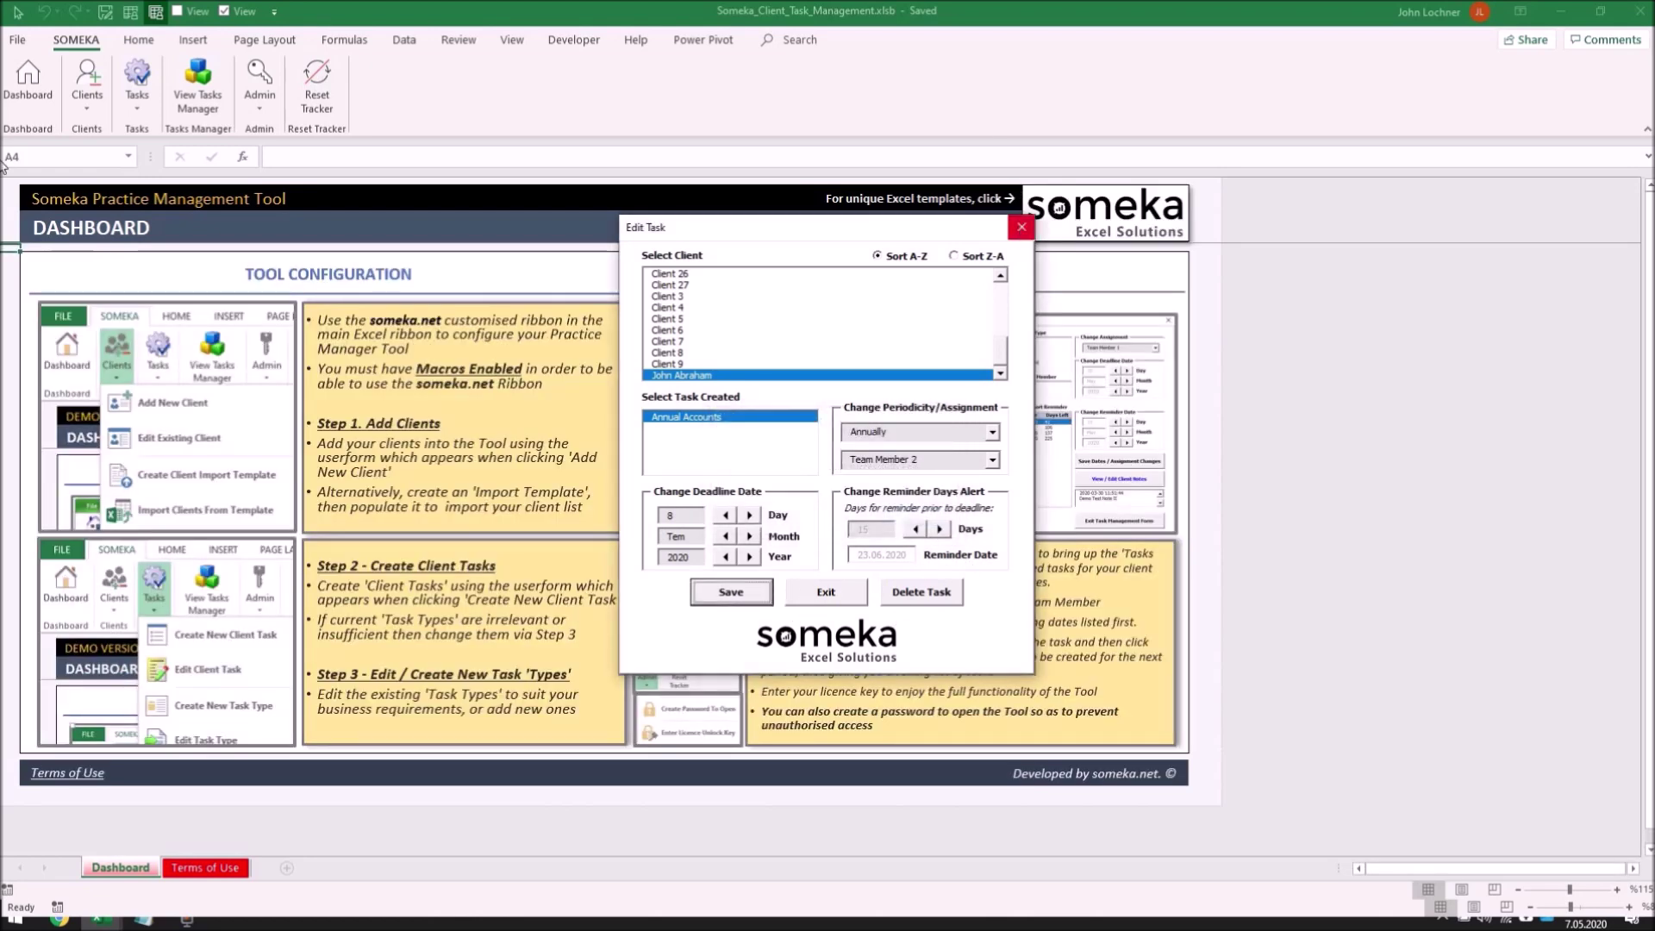
click(1021, 229)
click(145, 93)
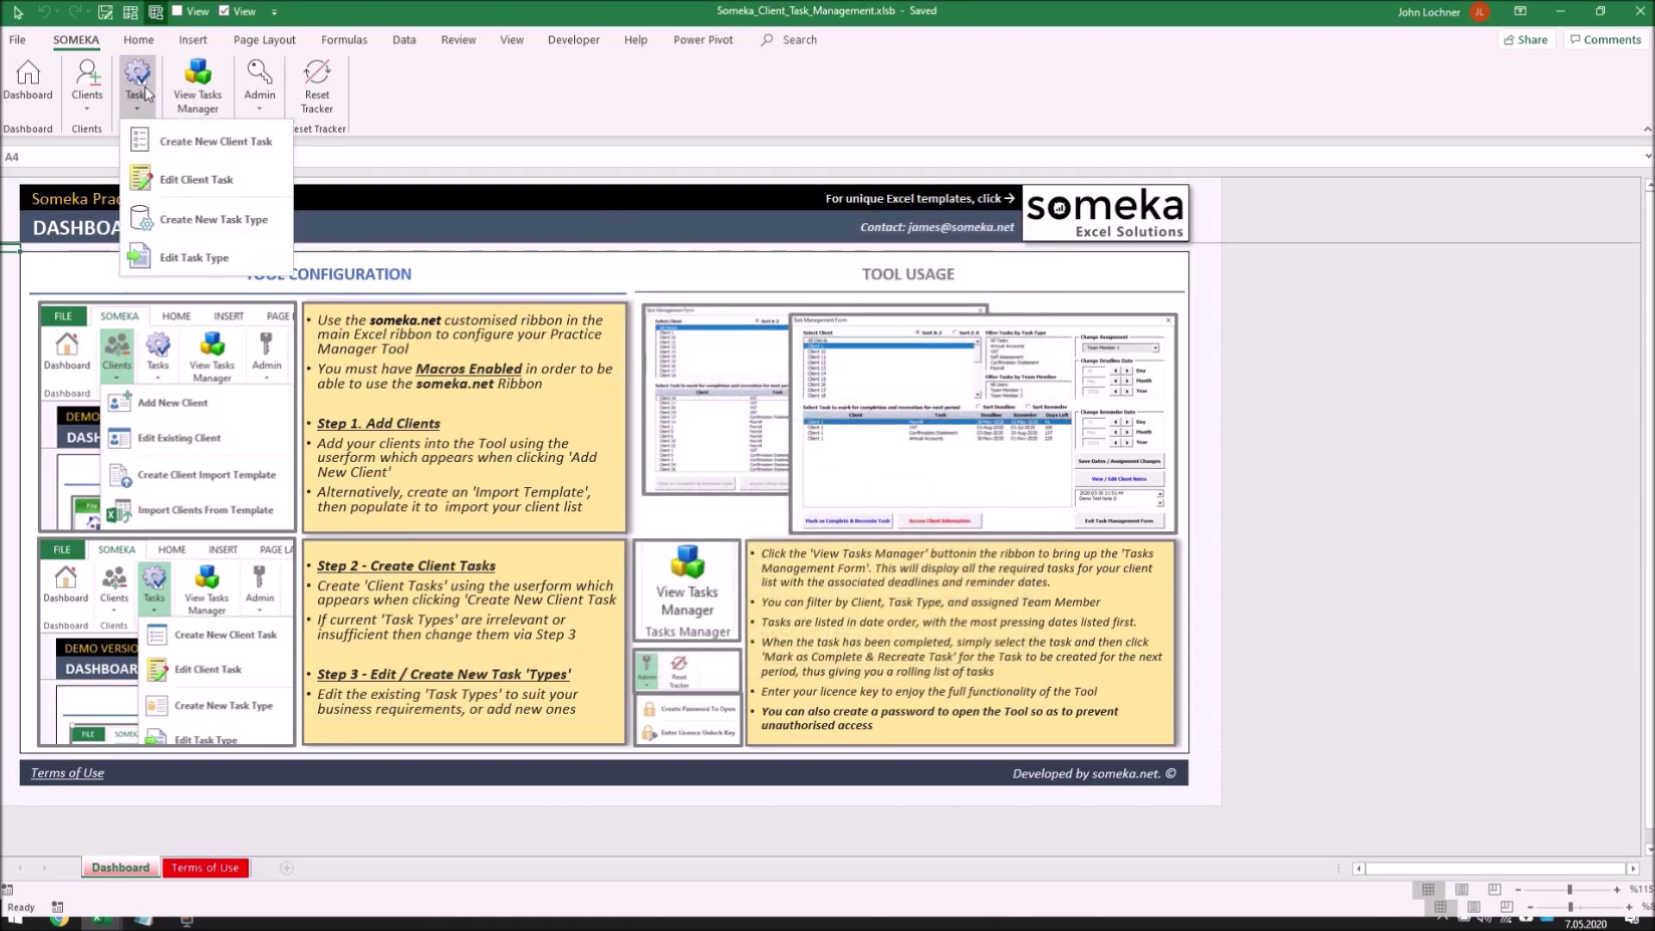
Step: Rename task type New Task Type to New Task Type2 and save it
click(191, 257)
click(786, 375)
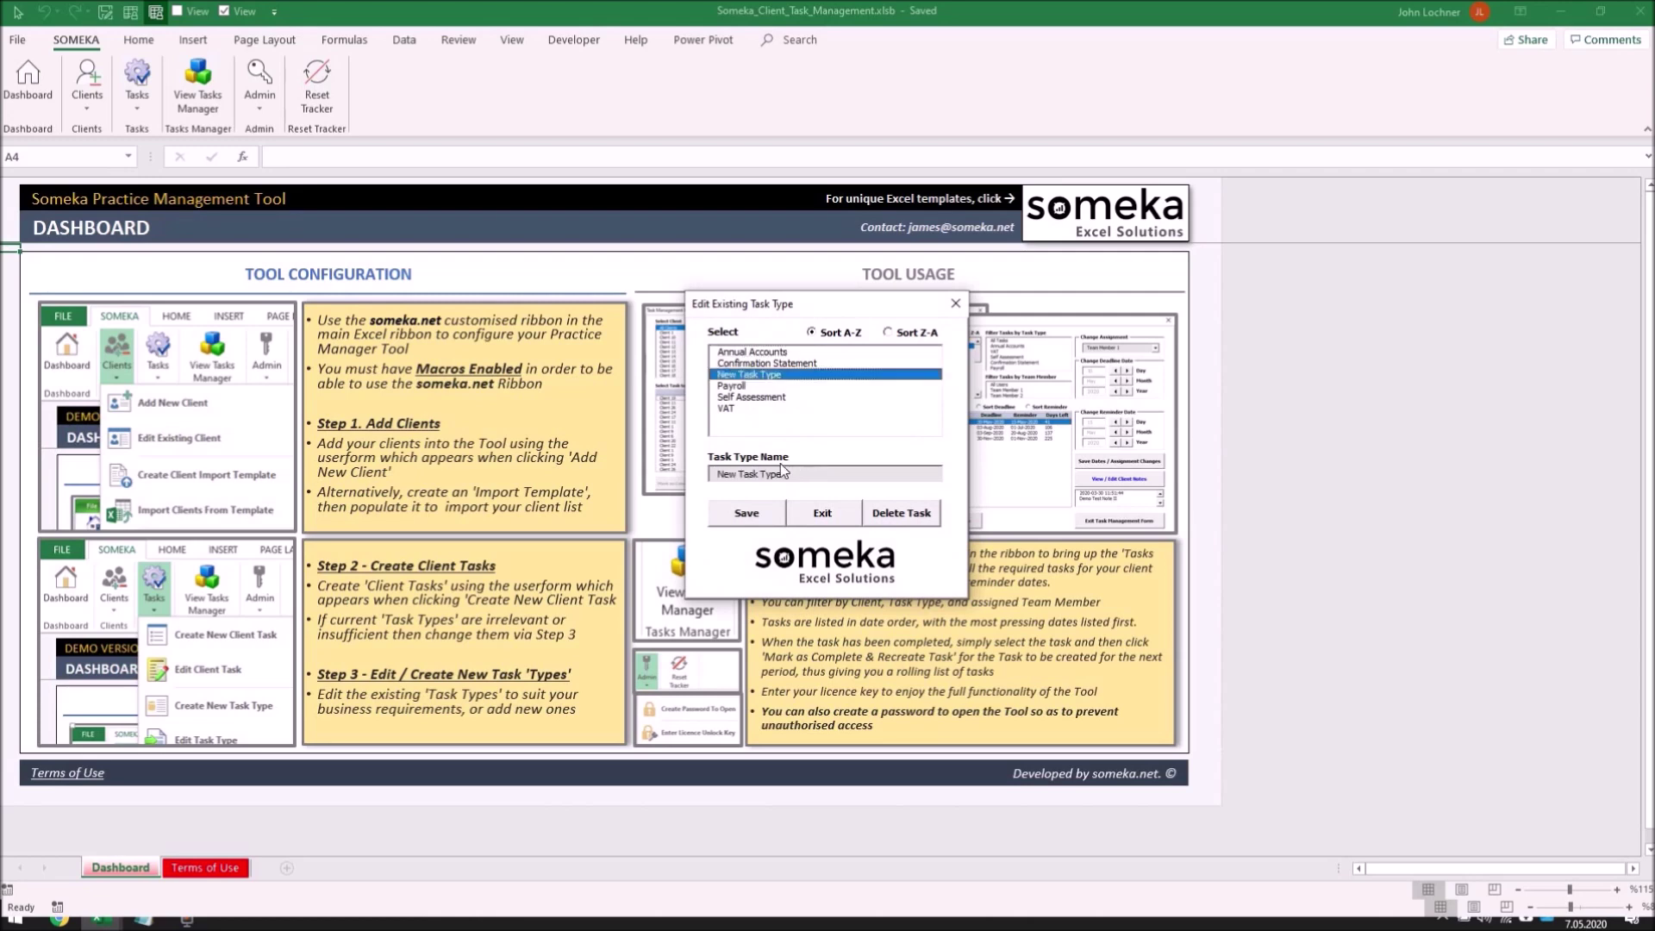
click(756, 515)
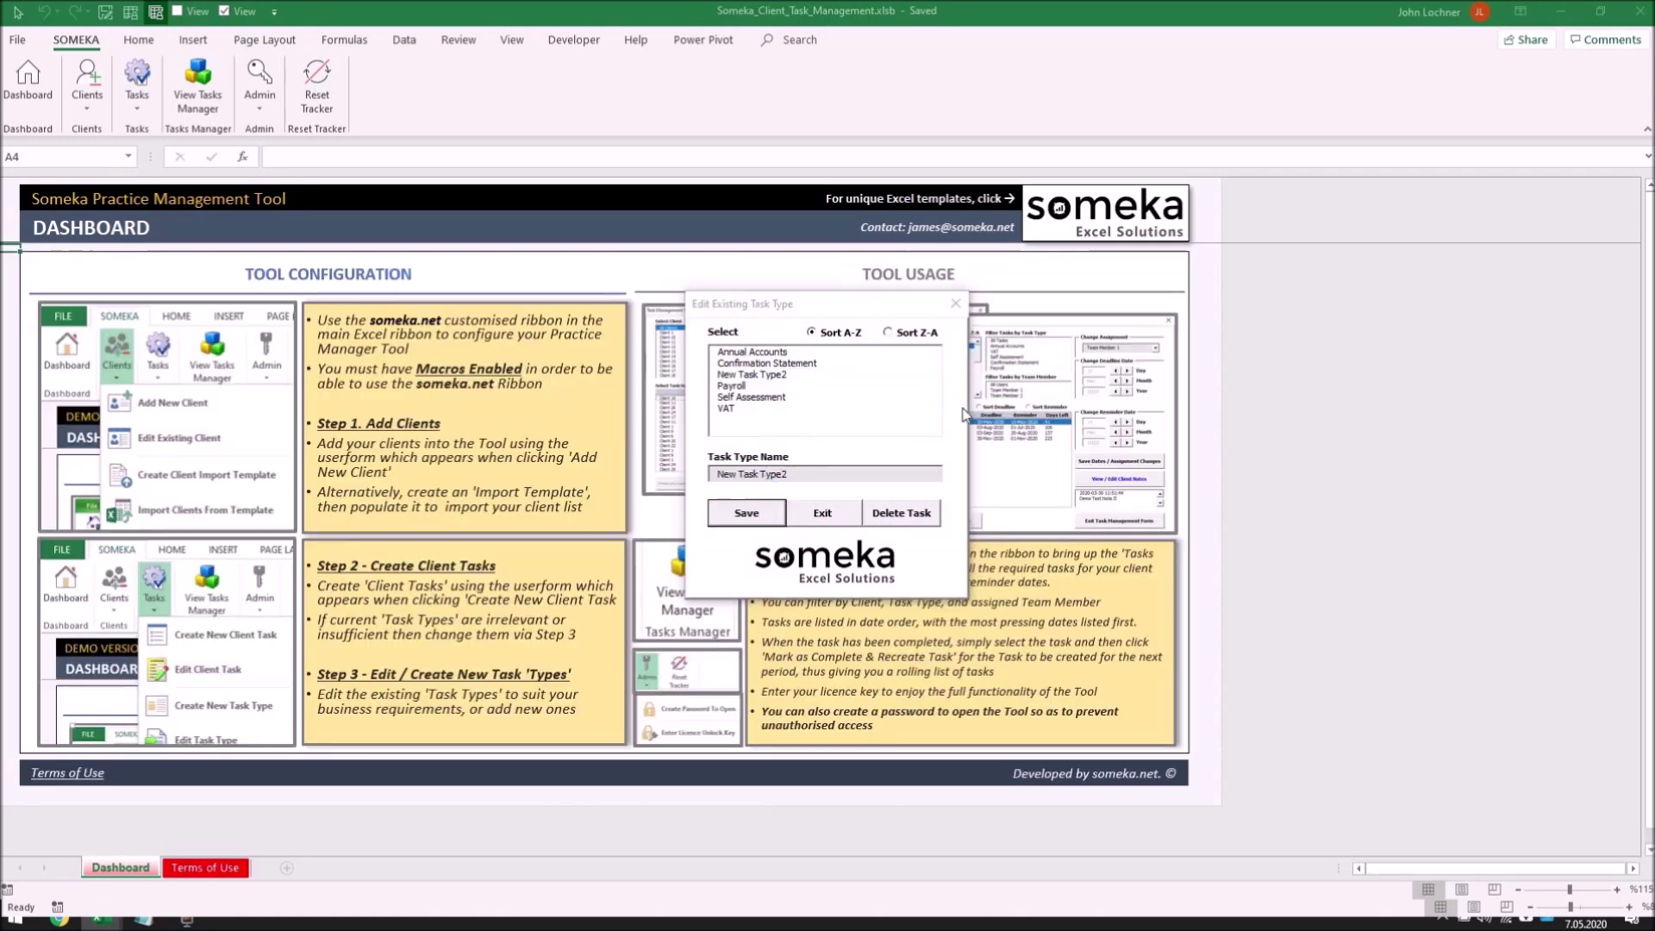
click(928, 514)
click(955, 302)
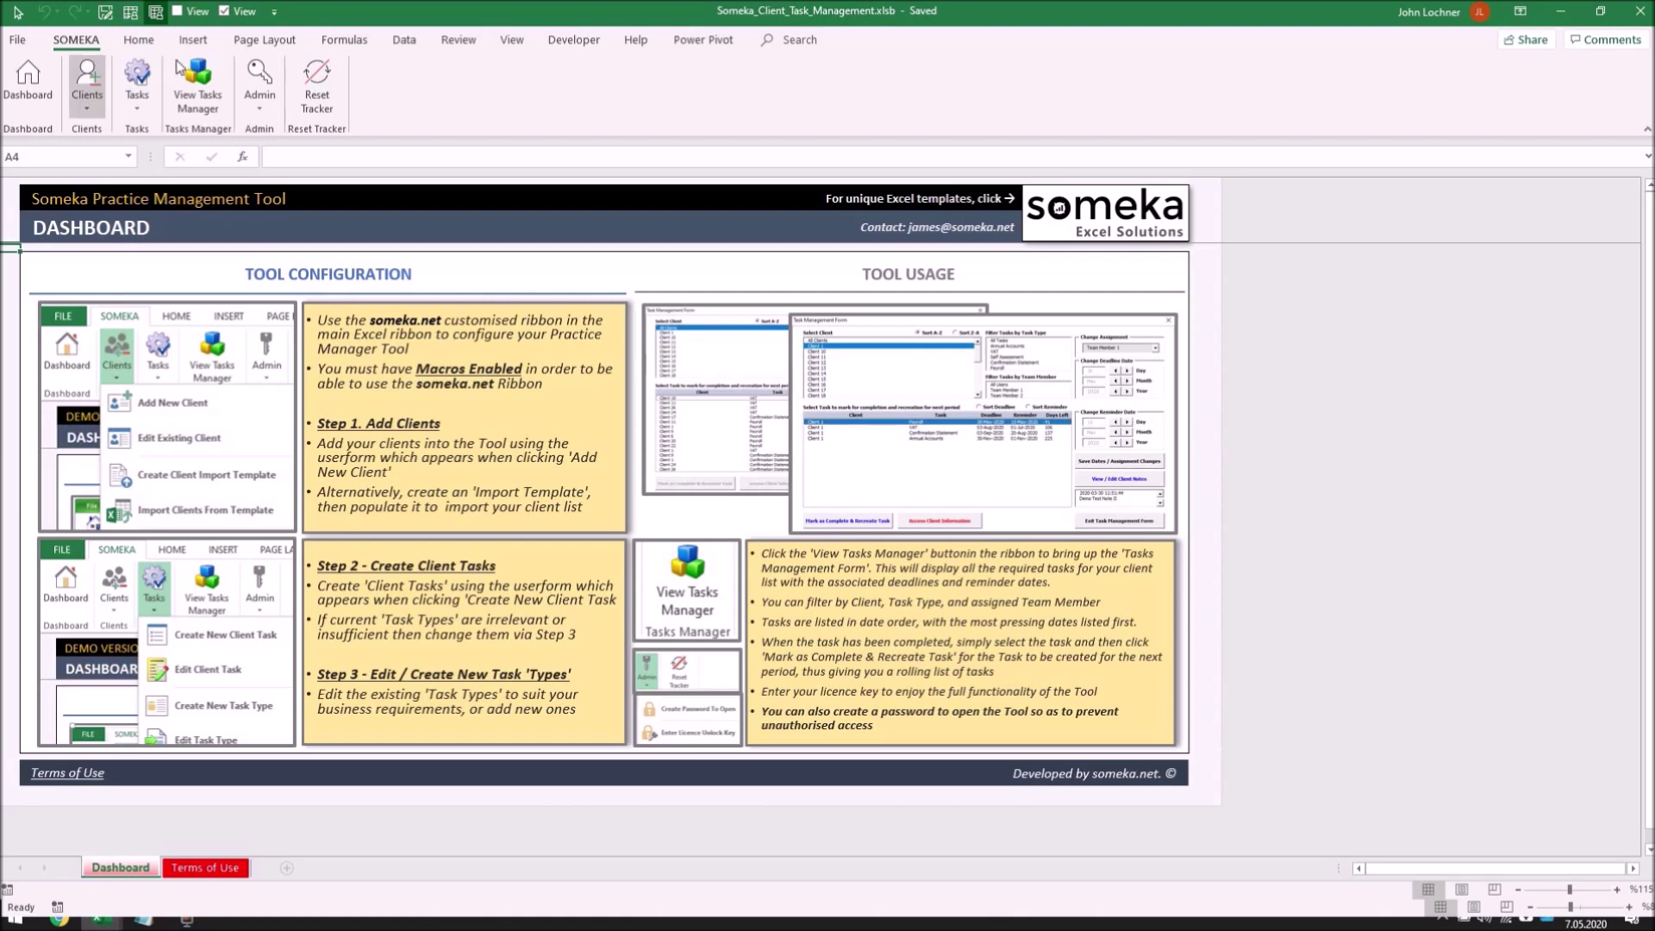
Step: Show all clients' tasks in the task manager and try the Z-A/A-Z, Annual Accounts and team filters before resetting
click(198, 83)
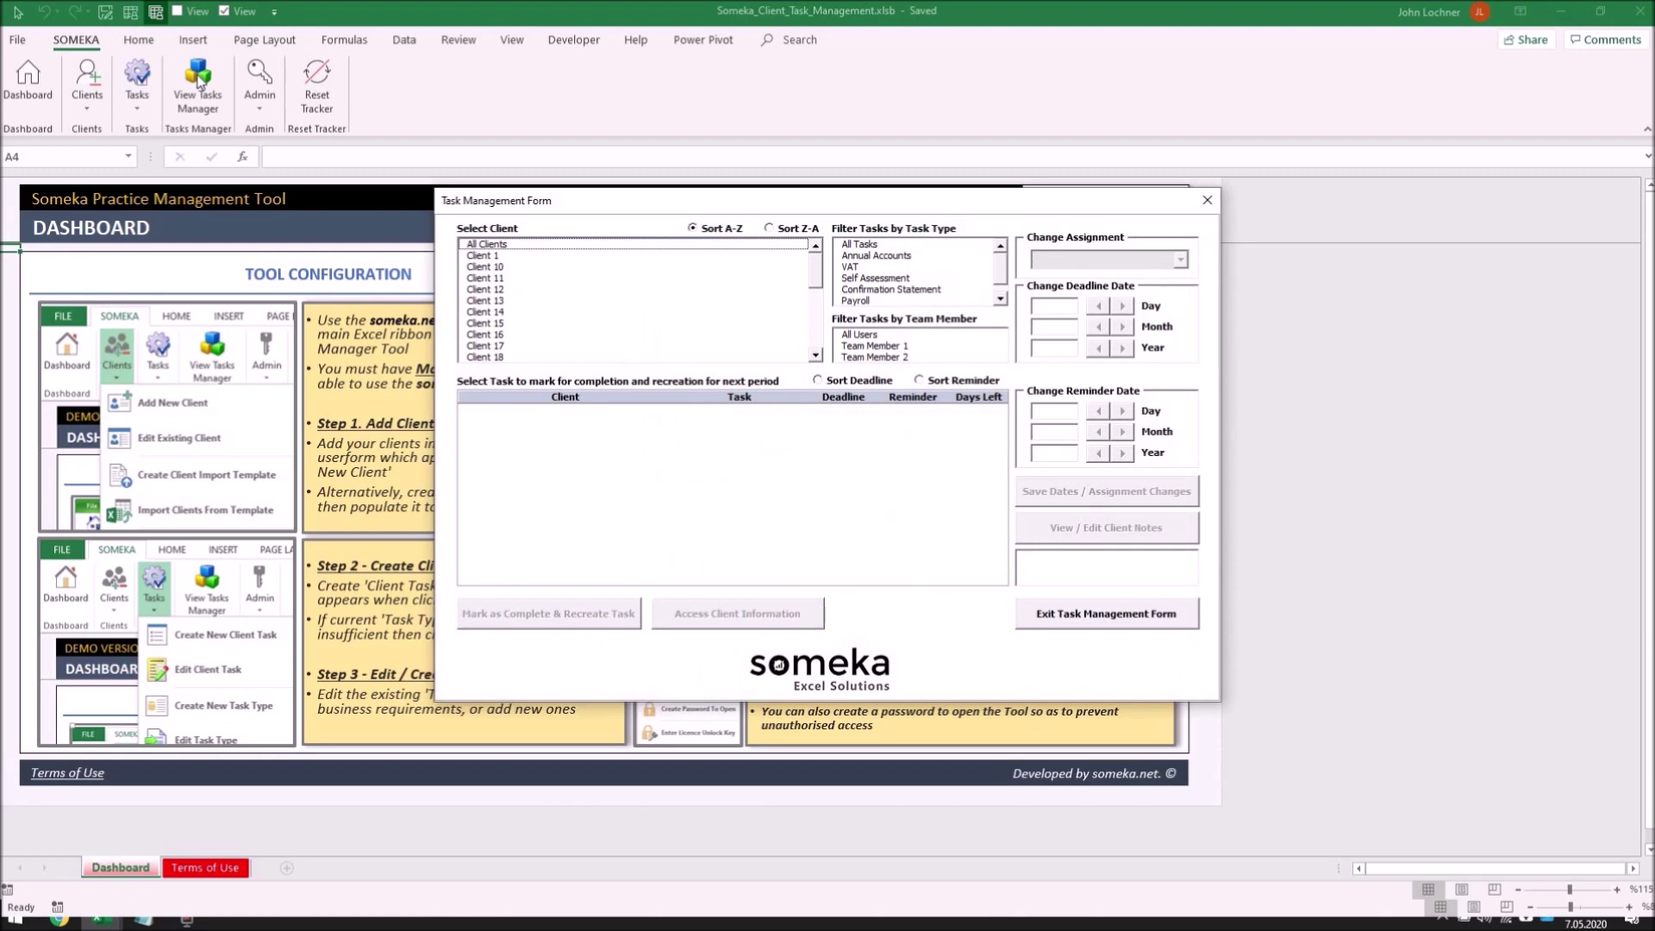
click(517, 245)
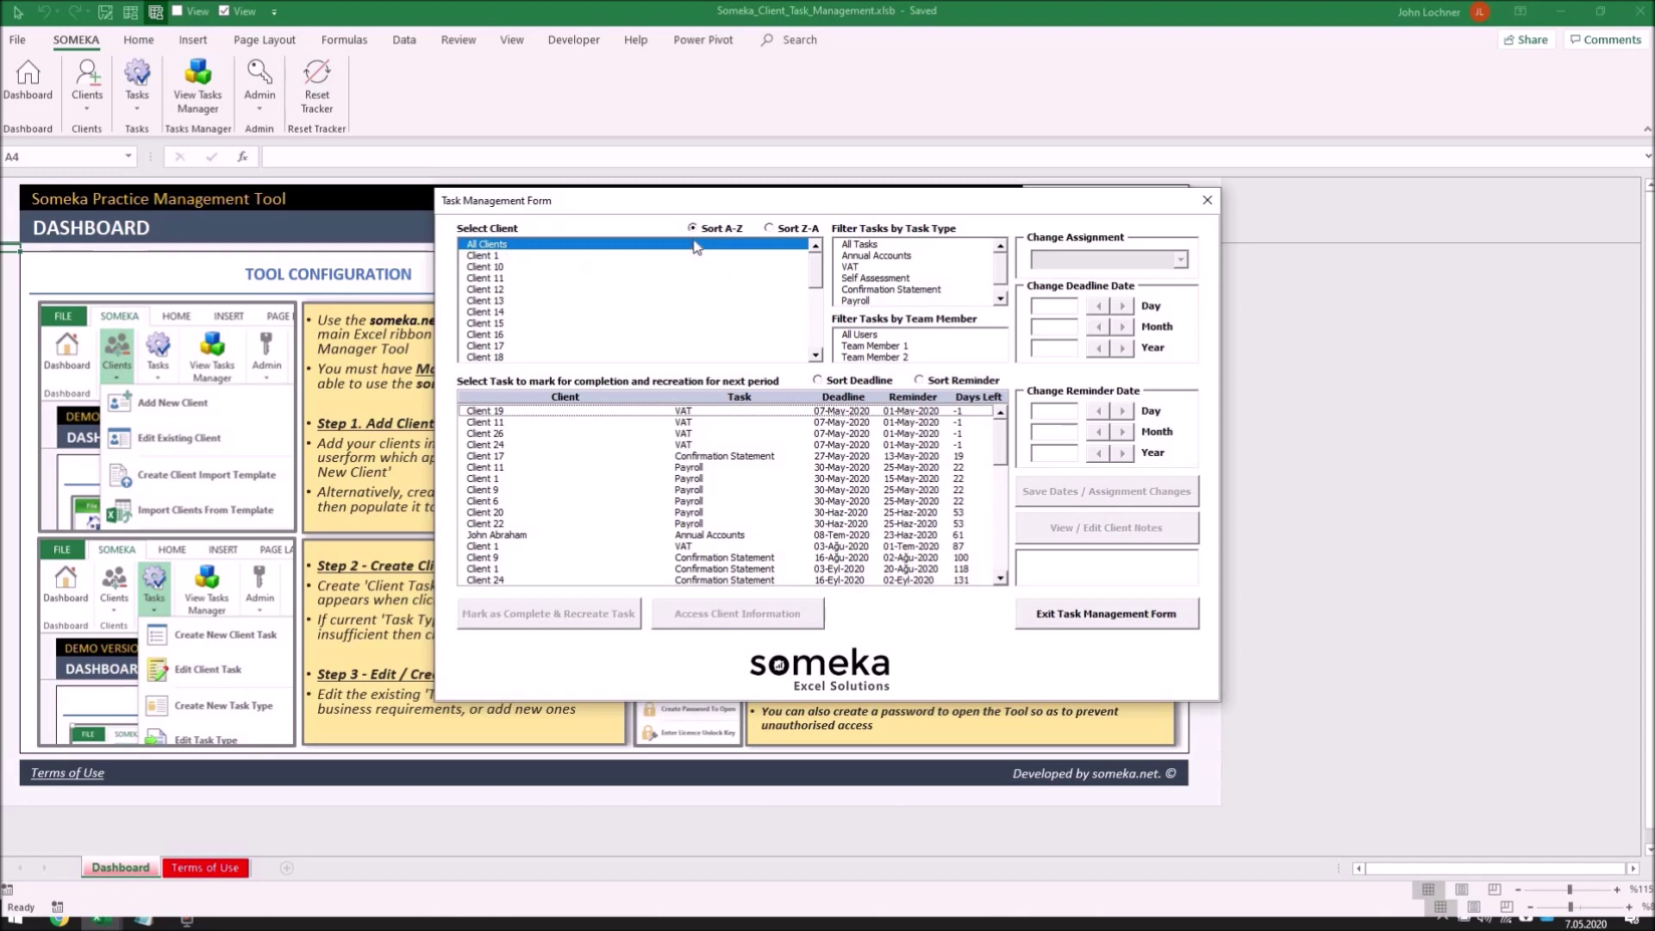
click(773, 231)
click(693, 227)
click(904, 264)
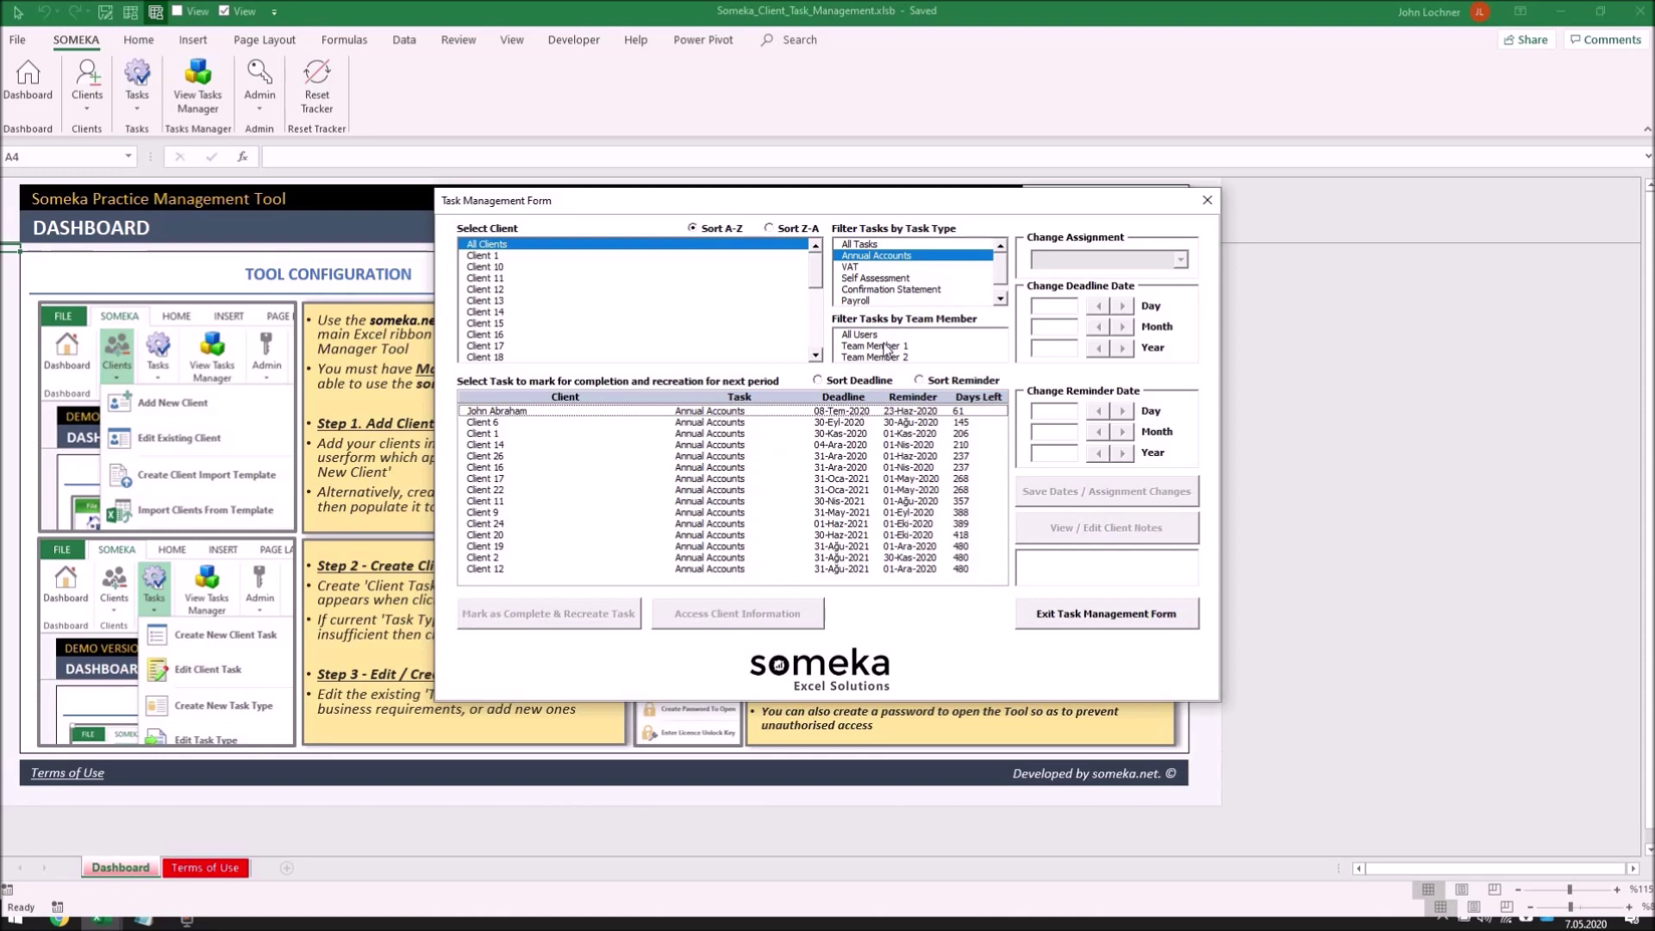
click(887, 337)
click(882, 246)
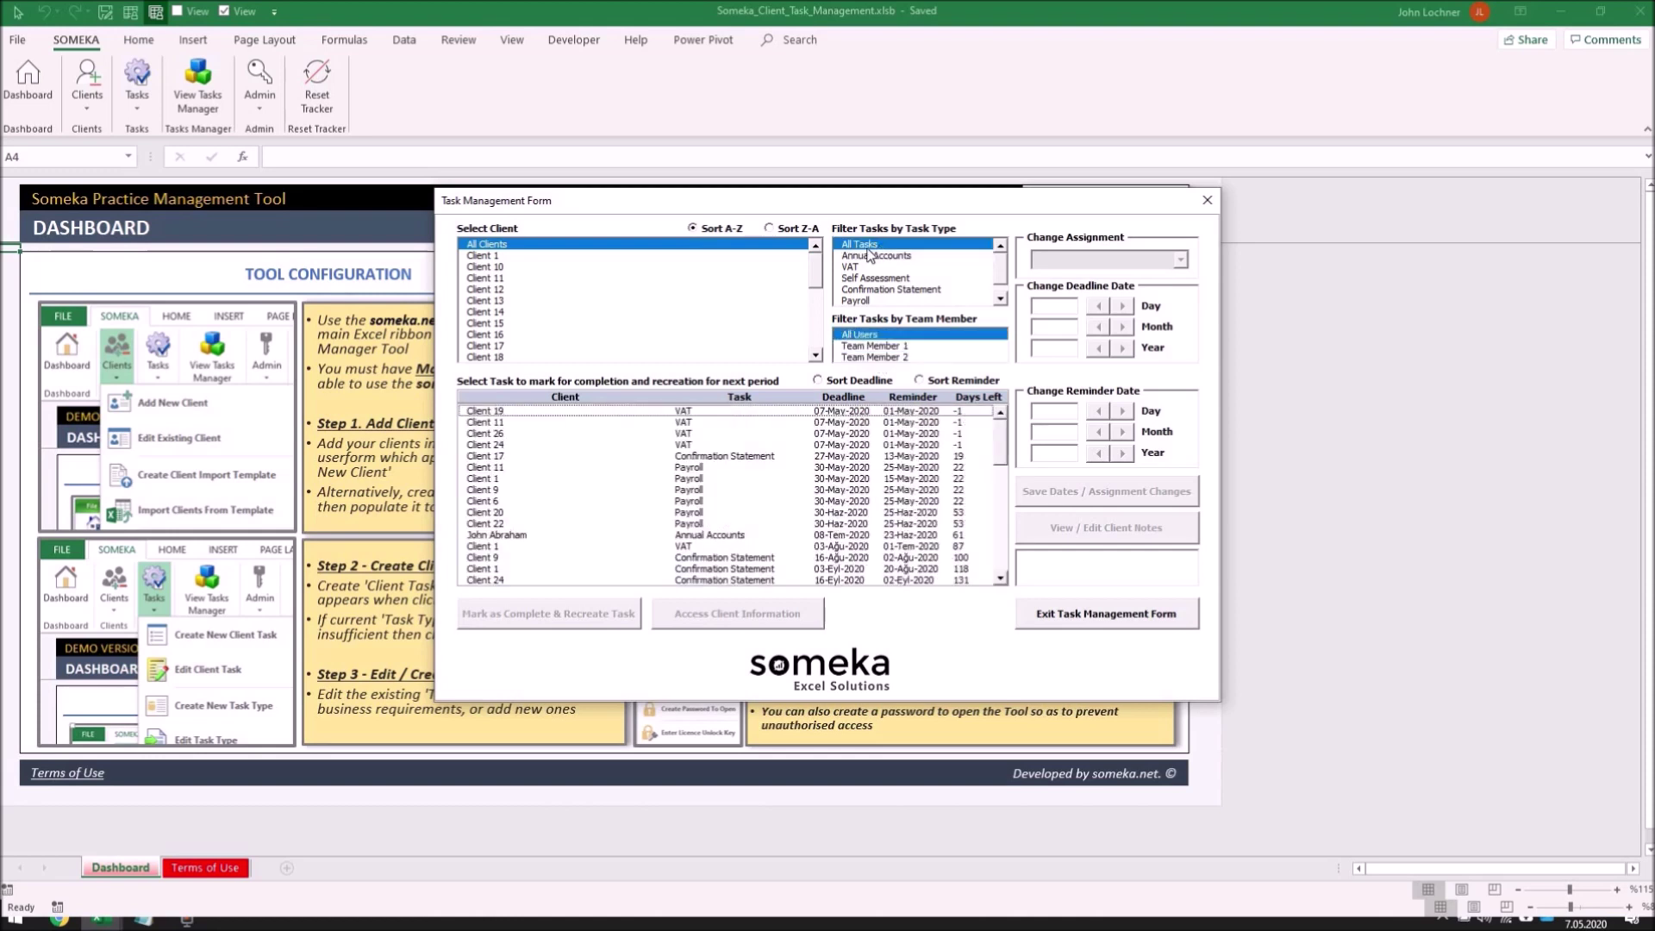
click(819, 383)
click(918, 382)
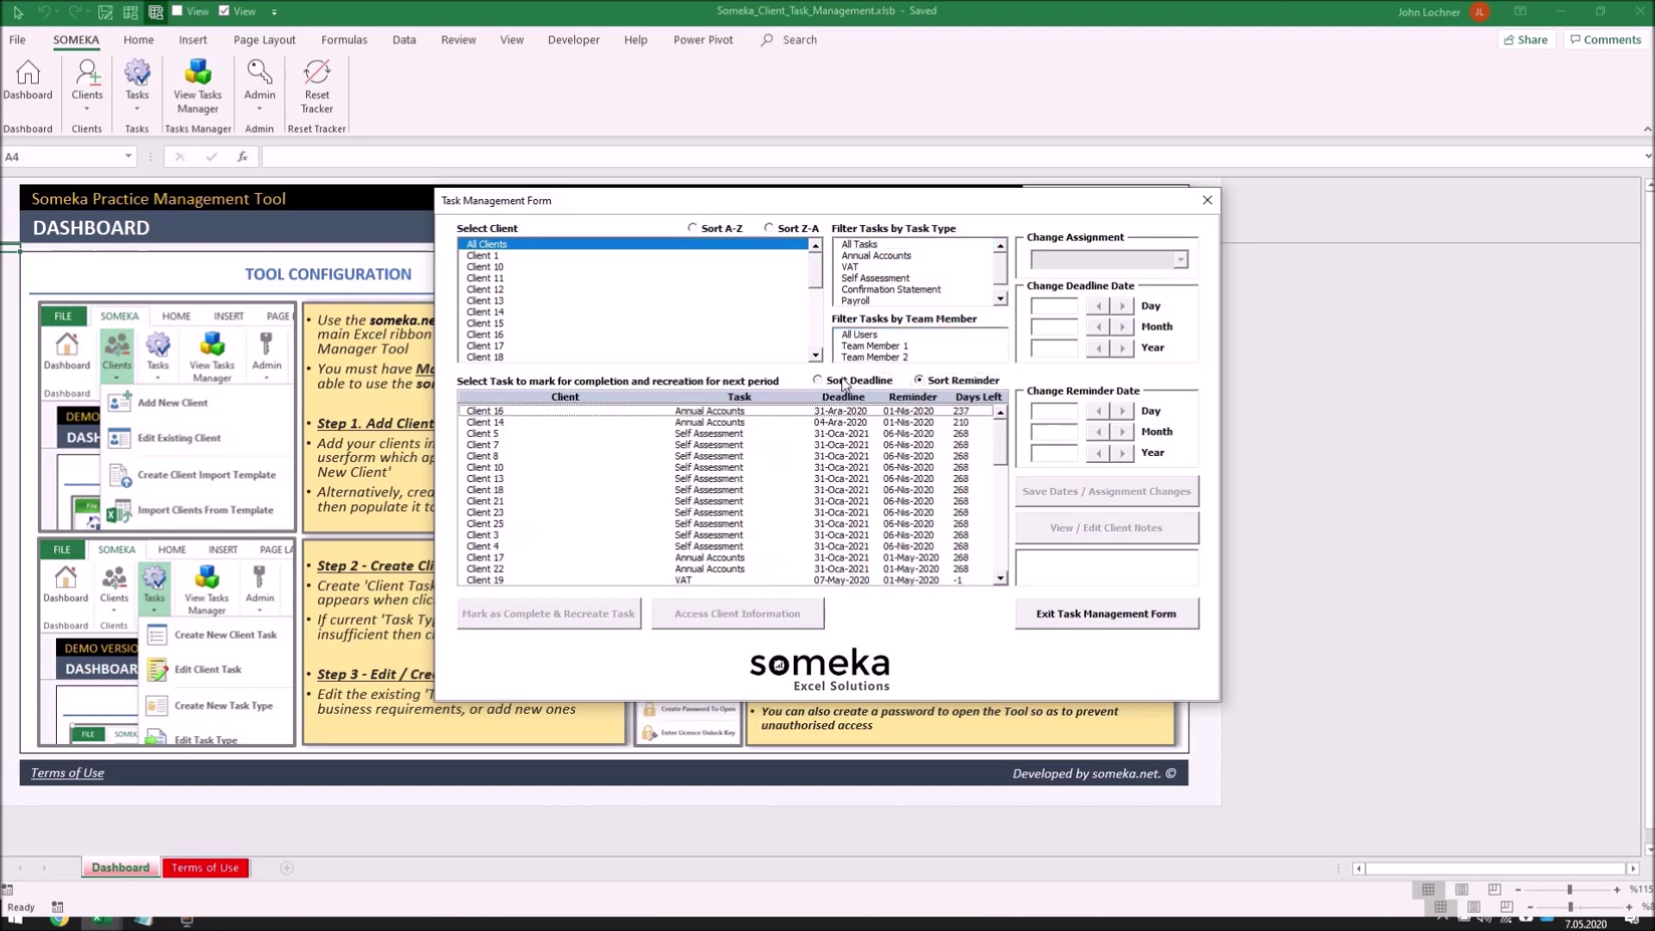
click(817, 383)
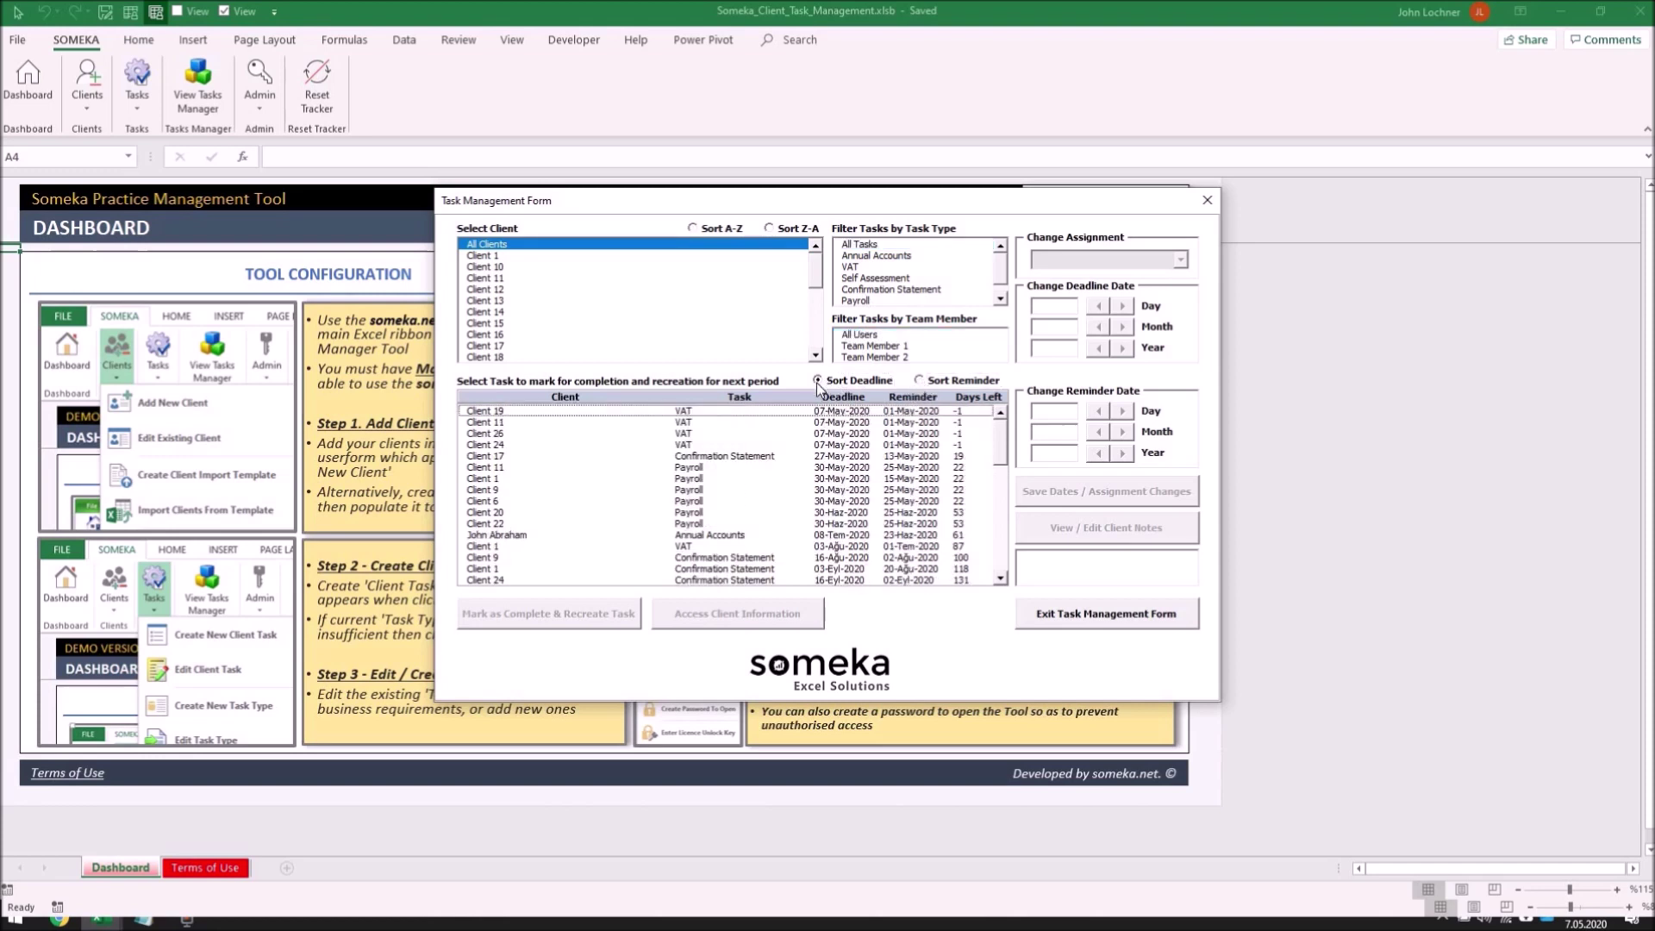
drag(815, 278, 791, 379)
click(658, 358)
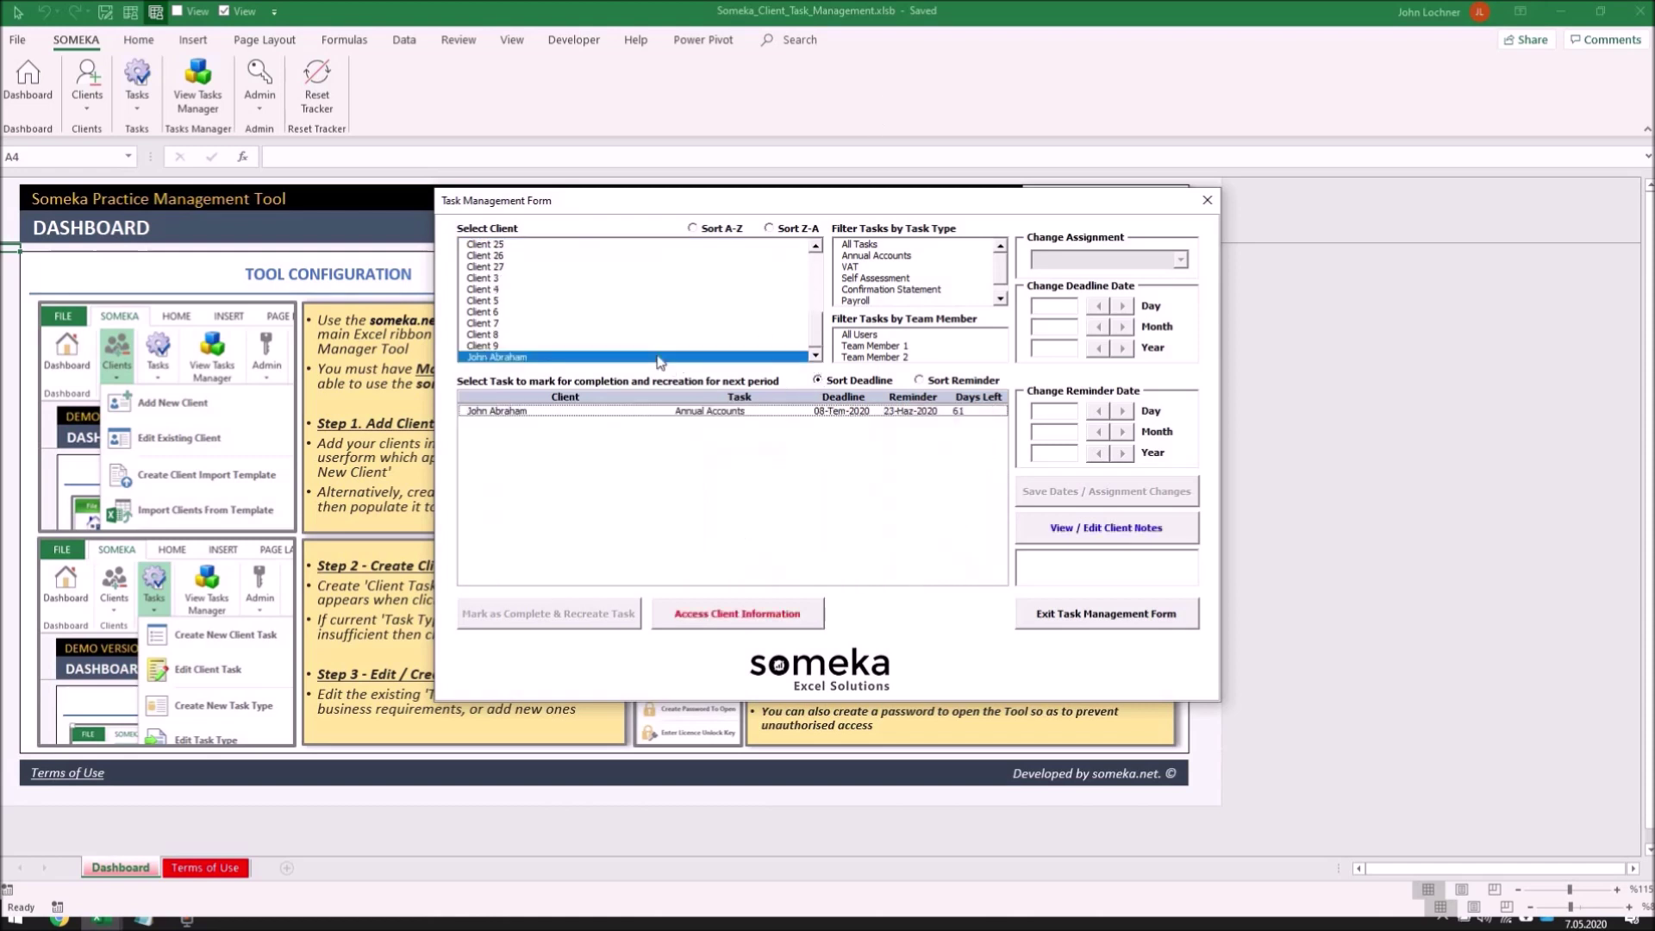
click(771, 412)
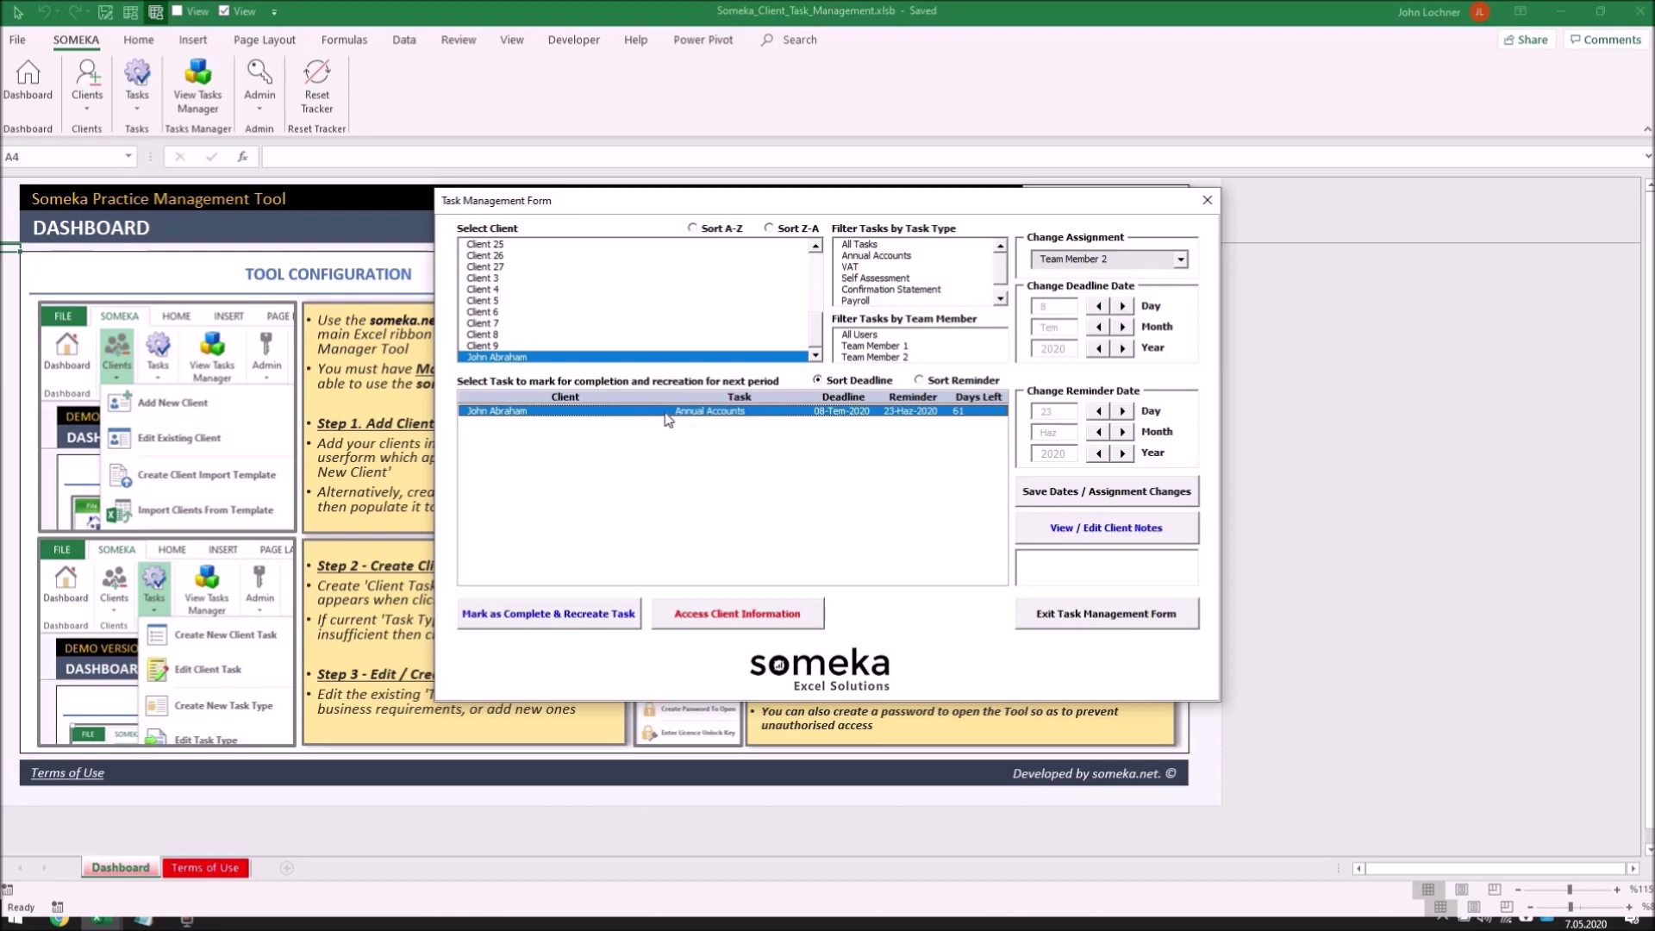
click(1177, 264)
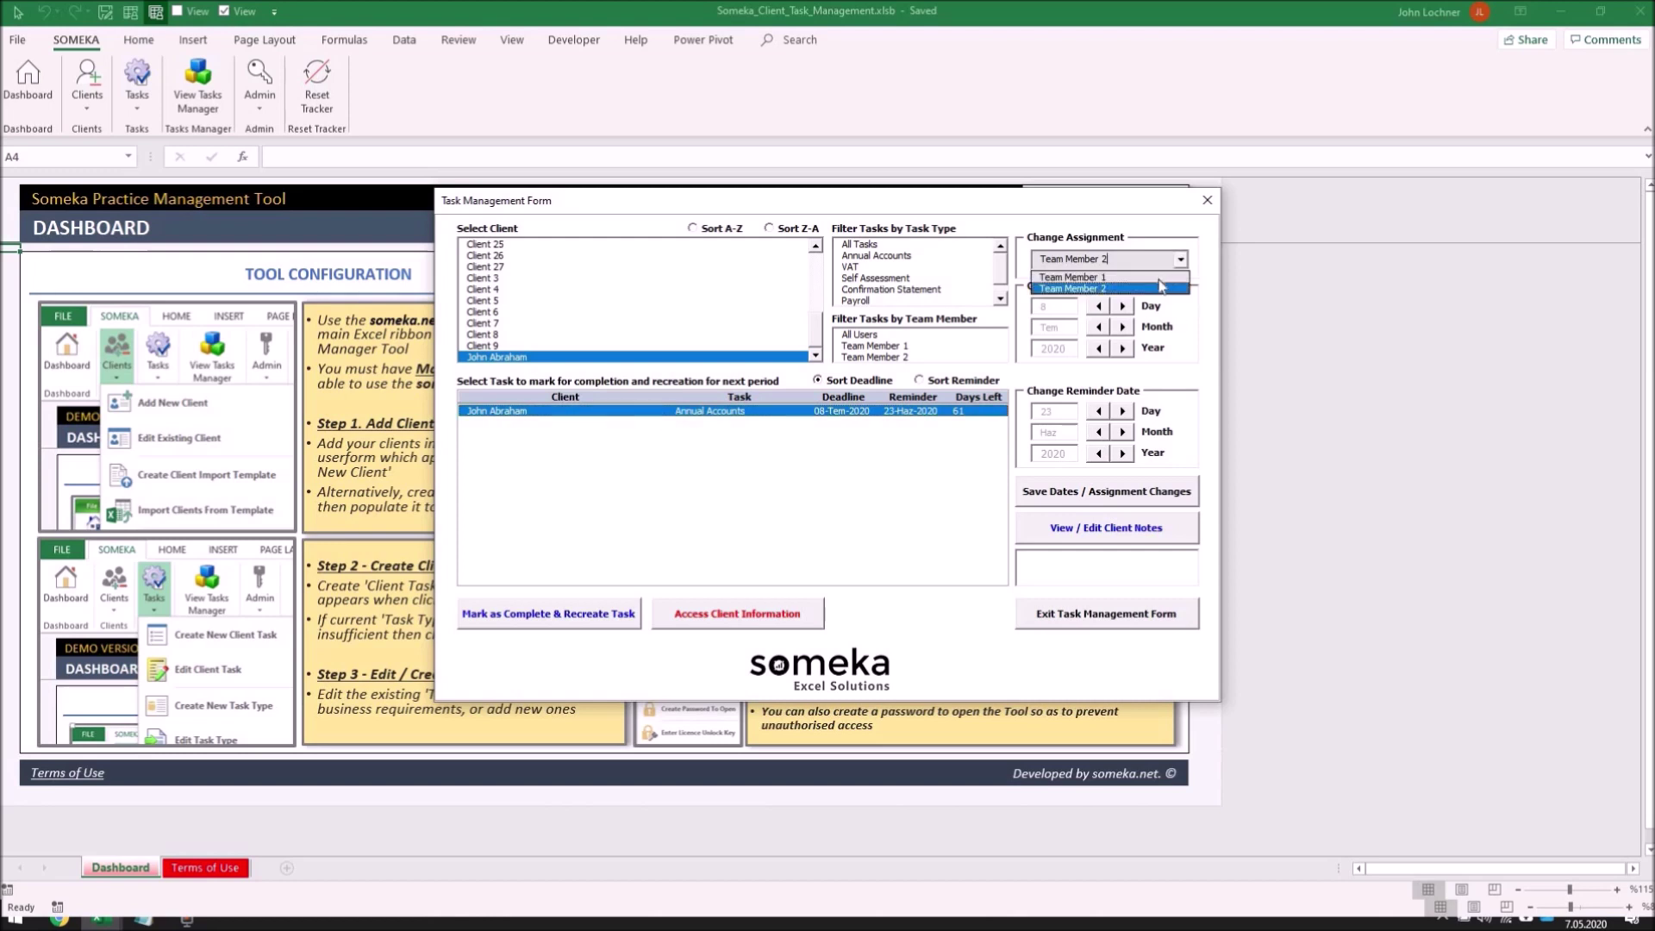
click(1127, 277)
click(1099, 328)
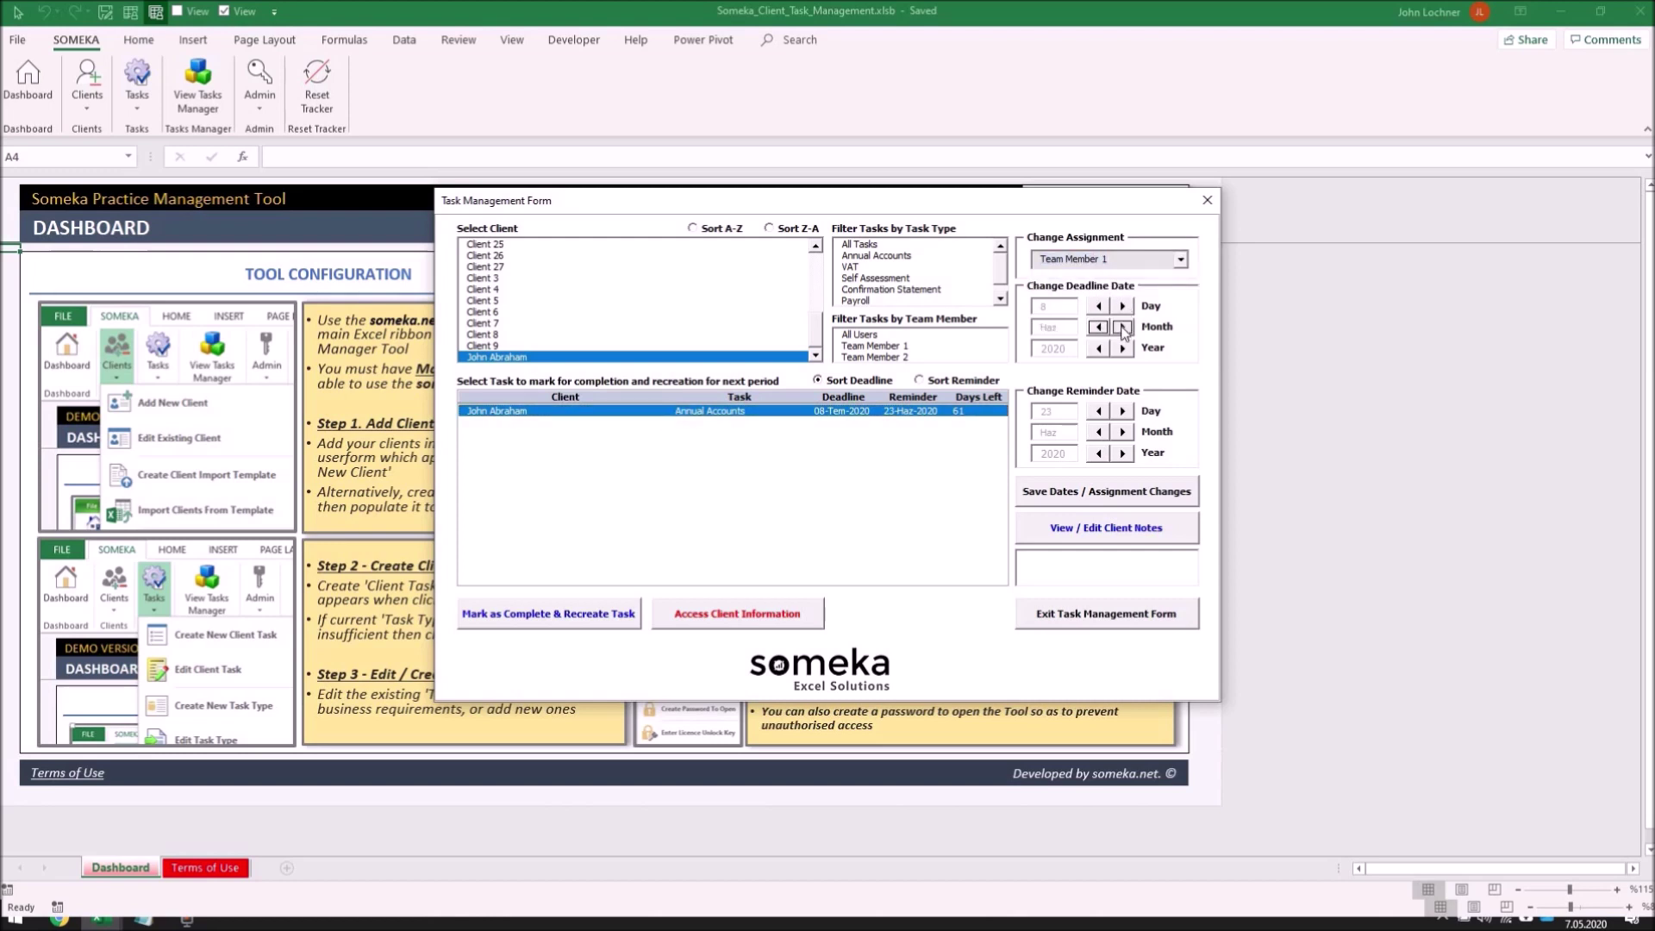
click(1144, 539)
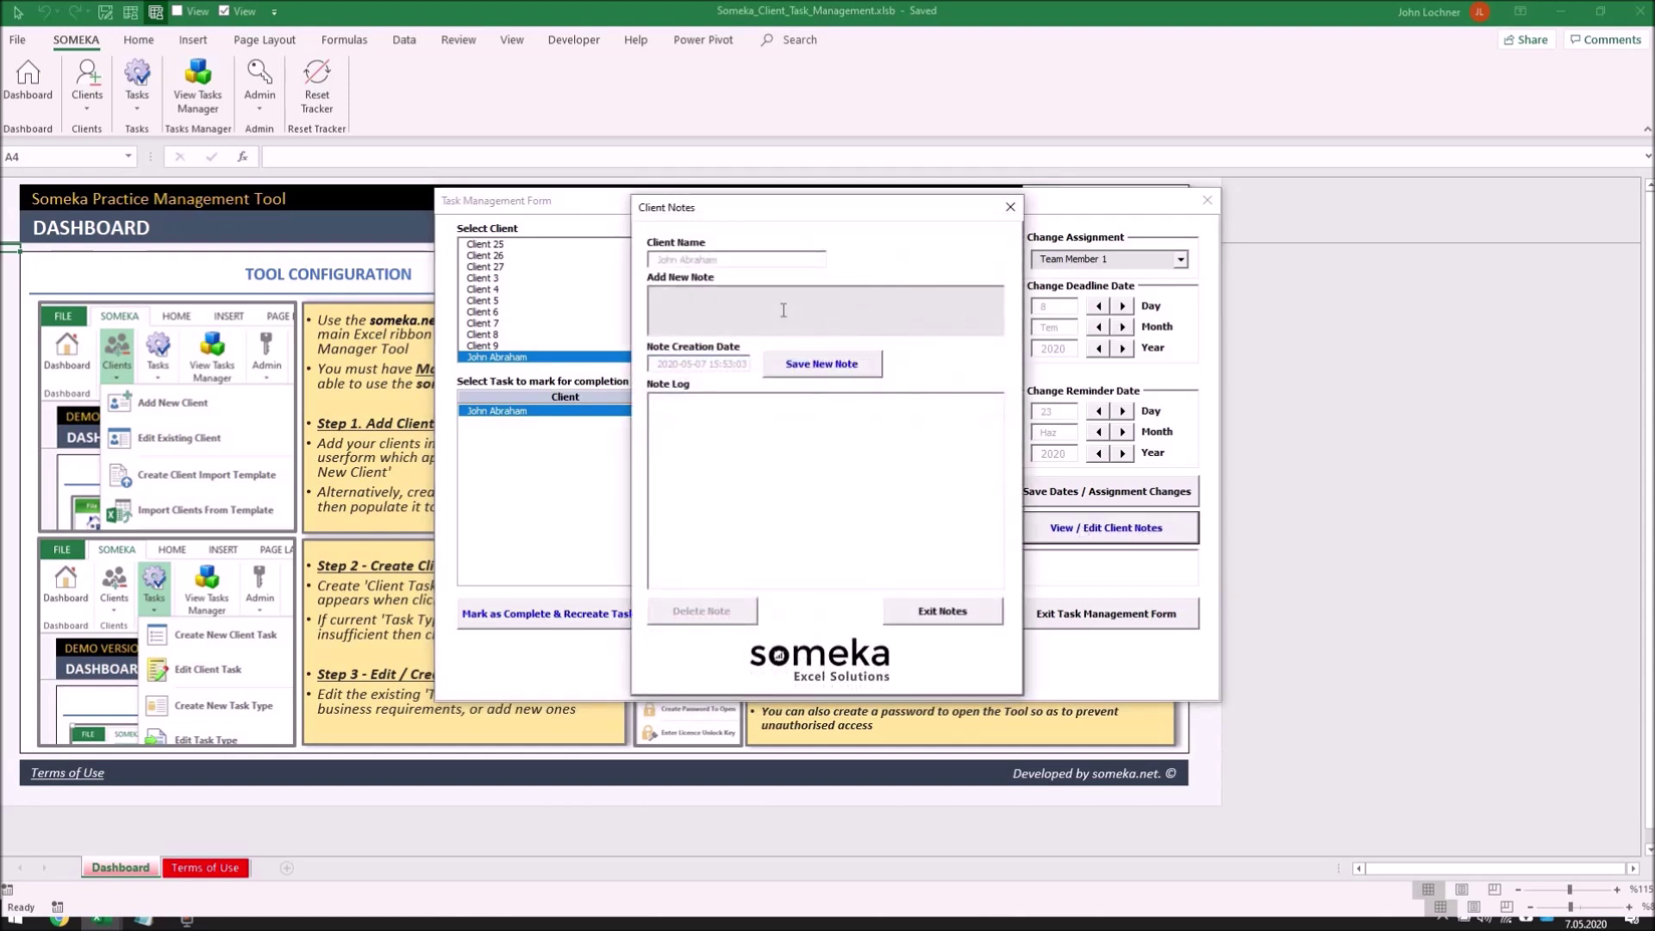
text(Meeting at 3)
click(847, 369)
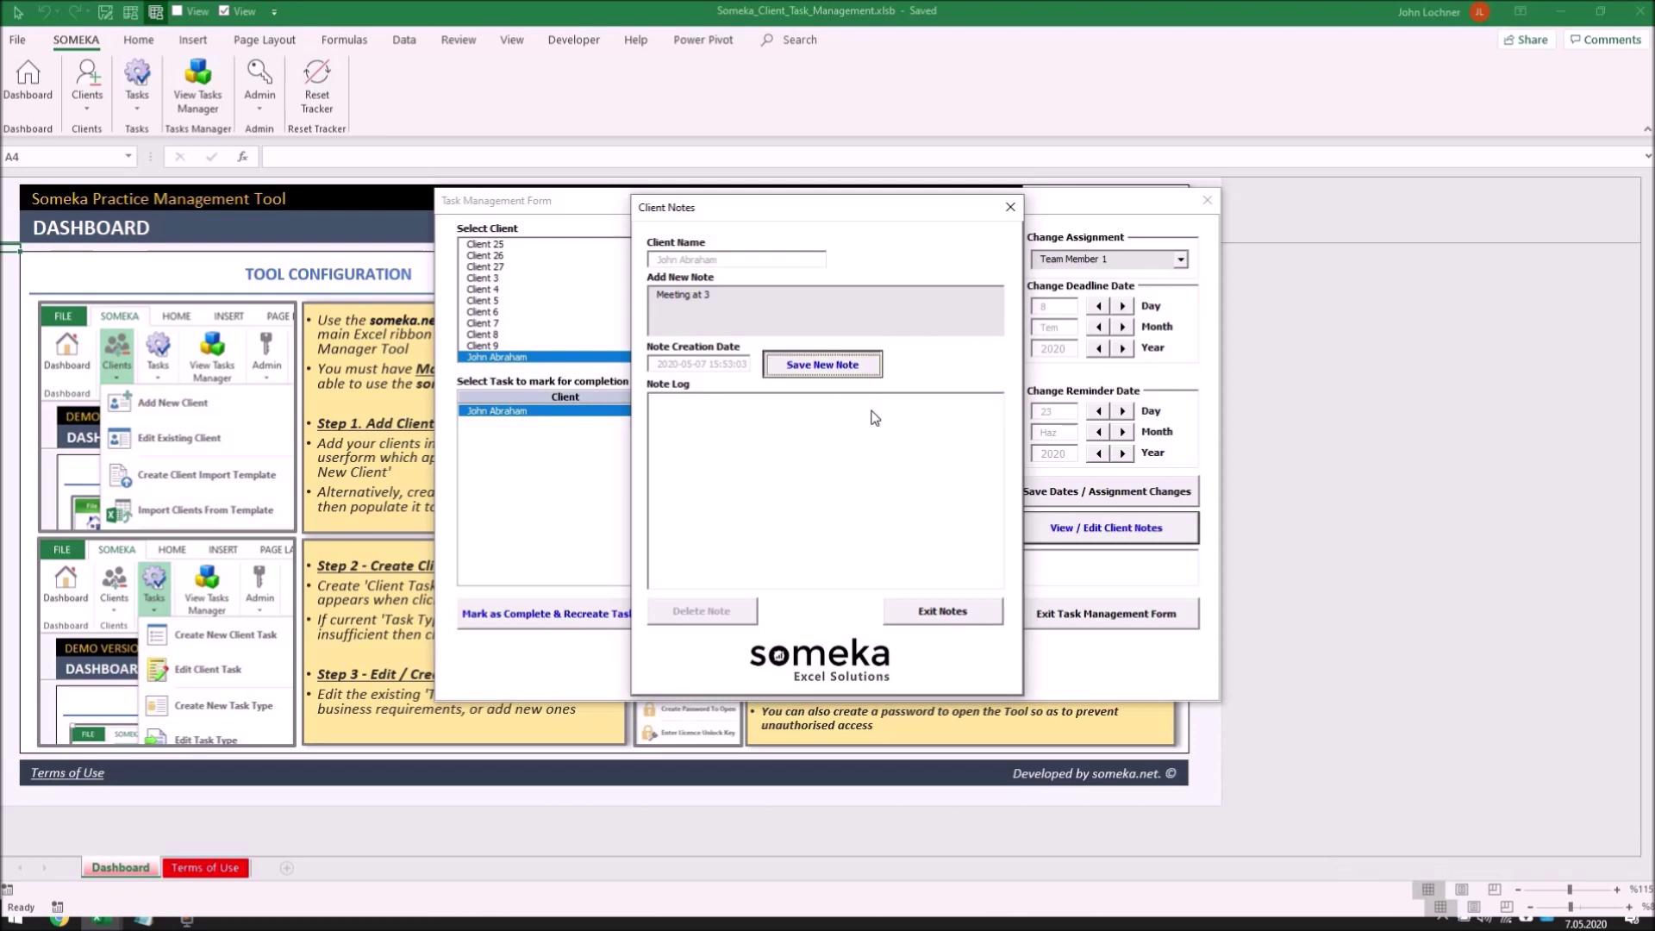
click(946, 614)
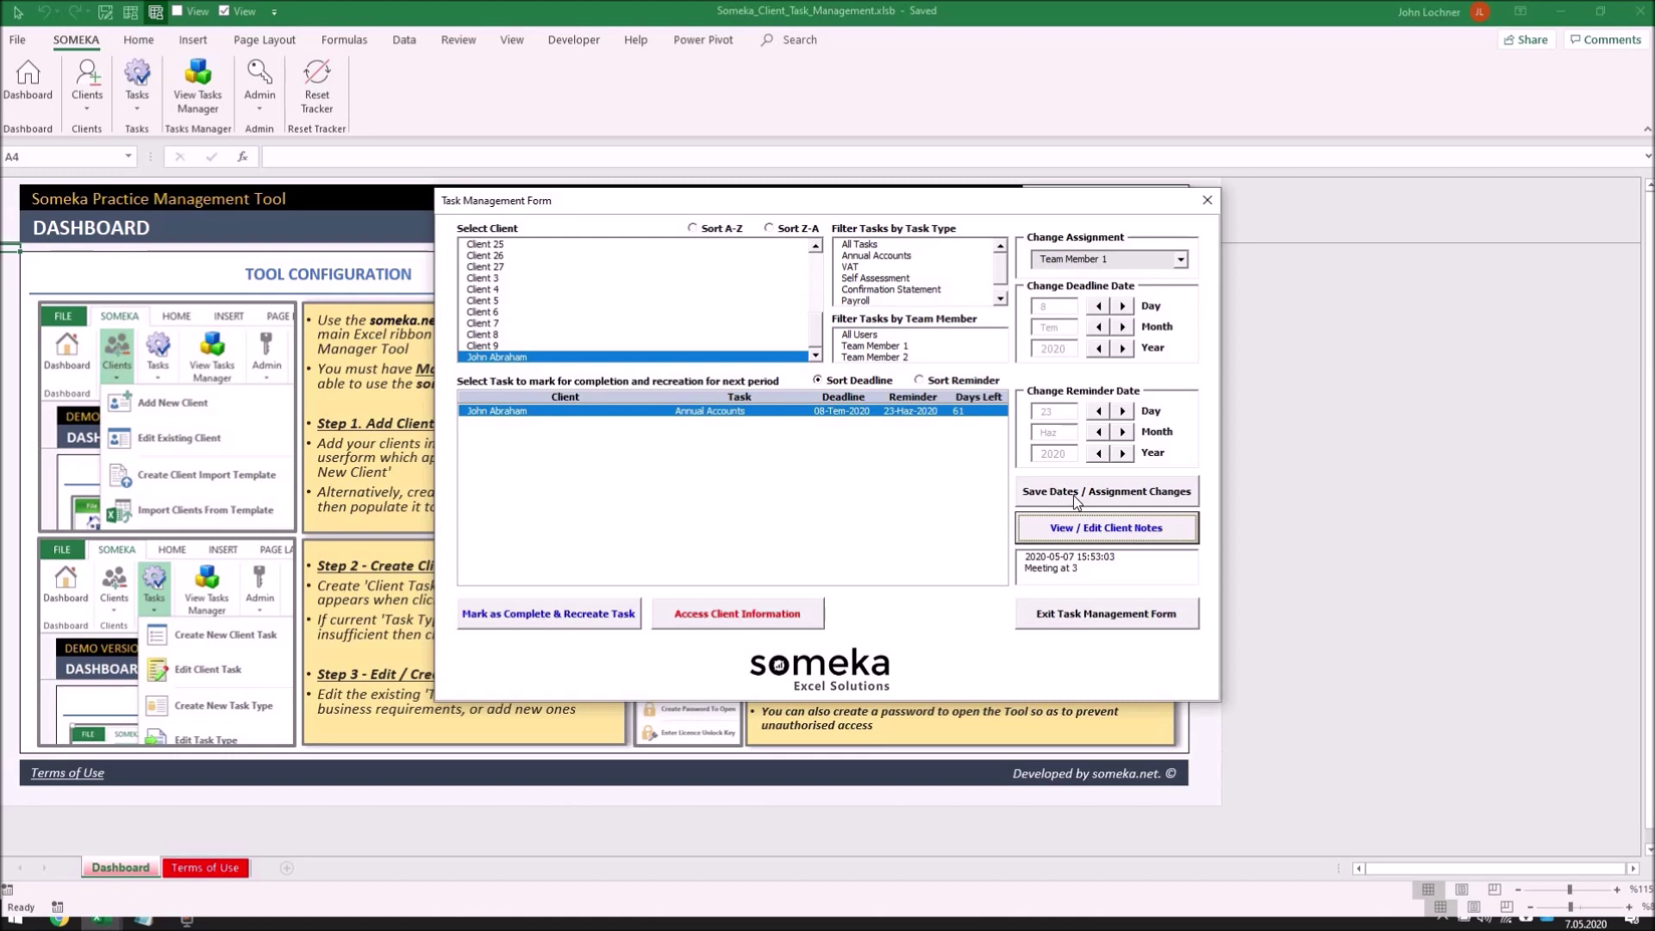
Step: Save the task changes, mark Annual Accounts complete and recreate it with deadline 08-Tem-2021
click(1154, 491)
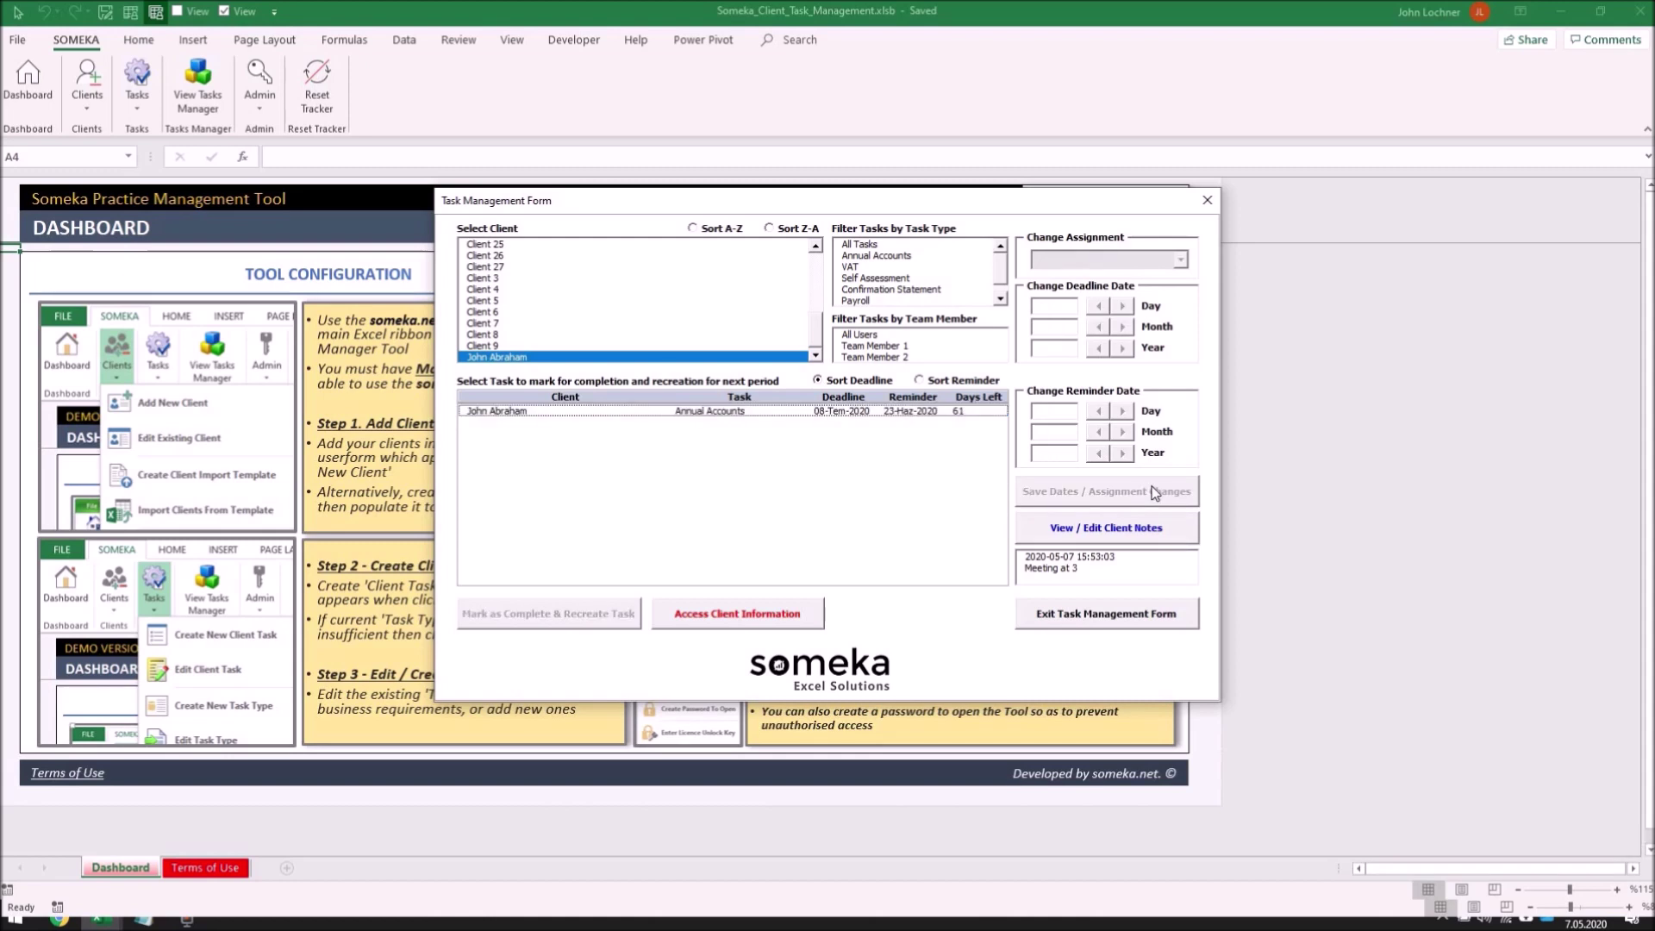
click(698, 412)
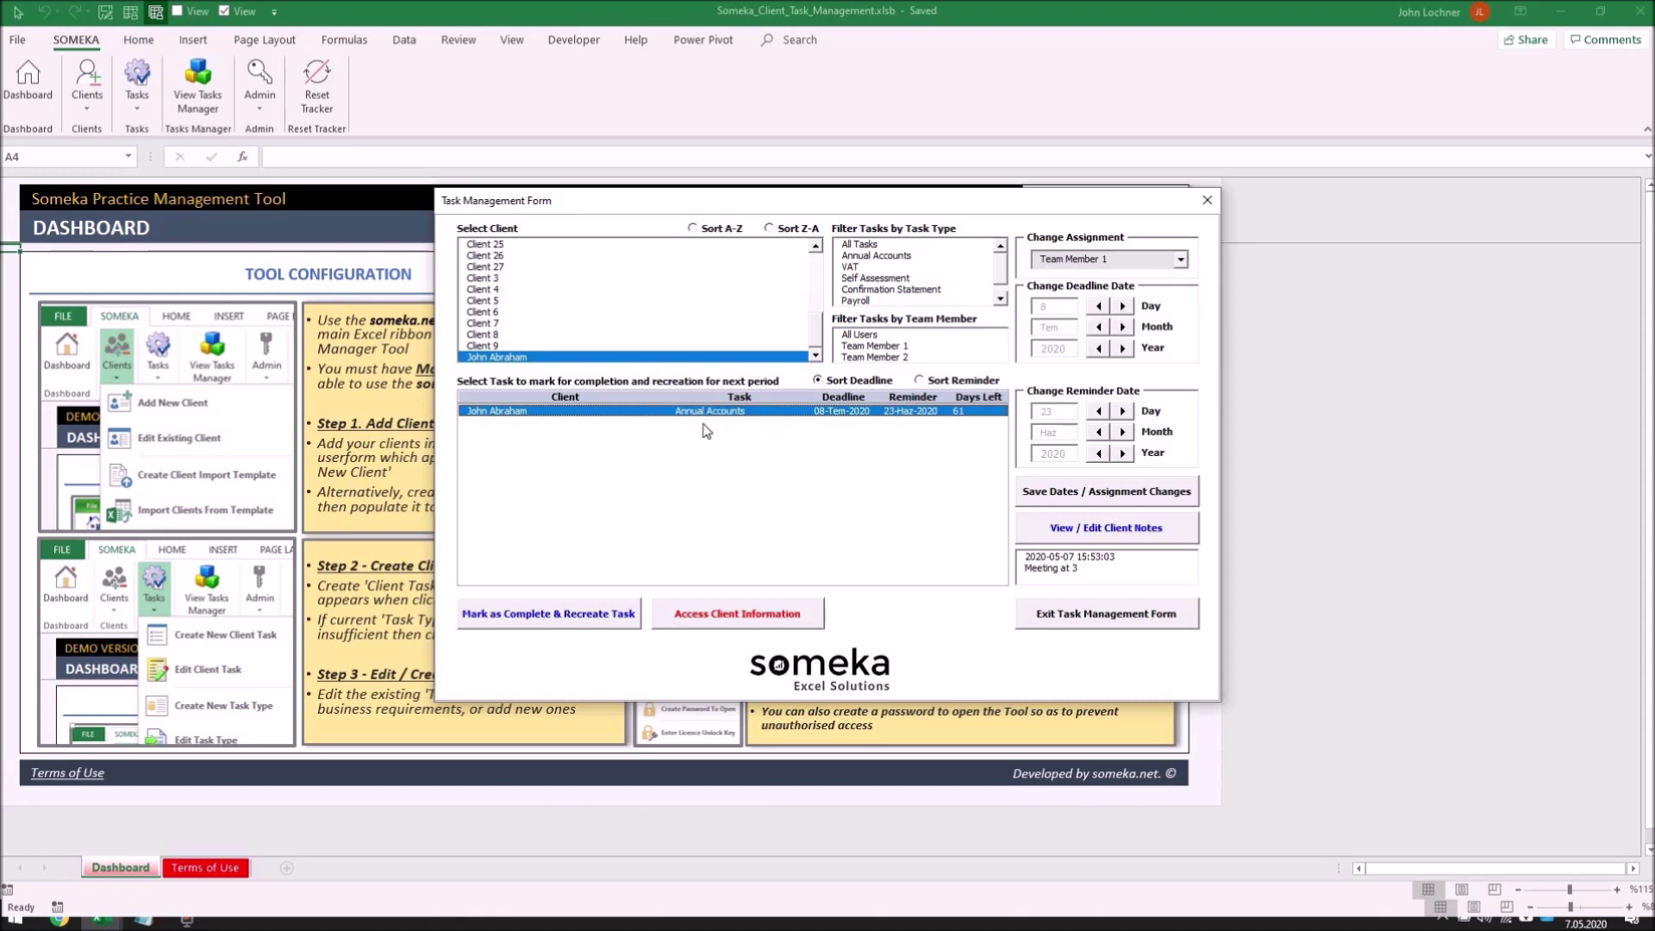
click(564, 617)
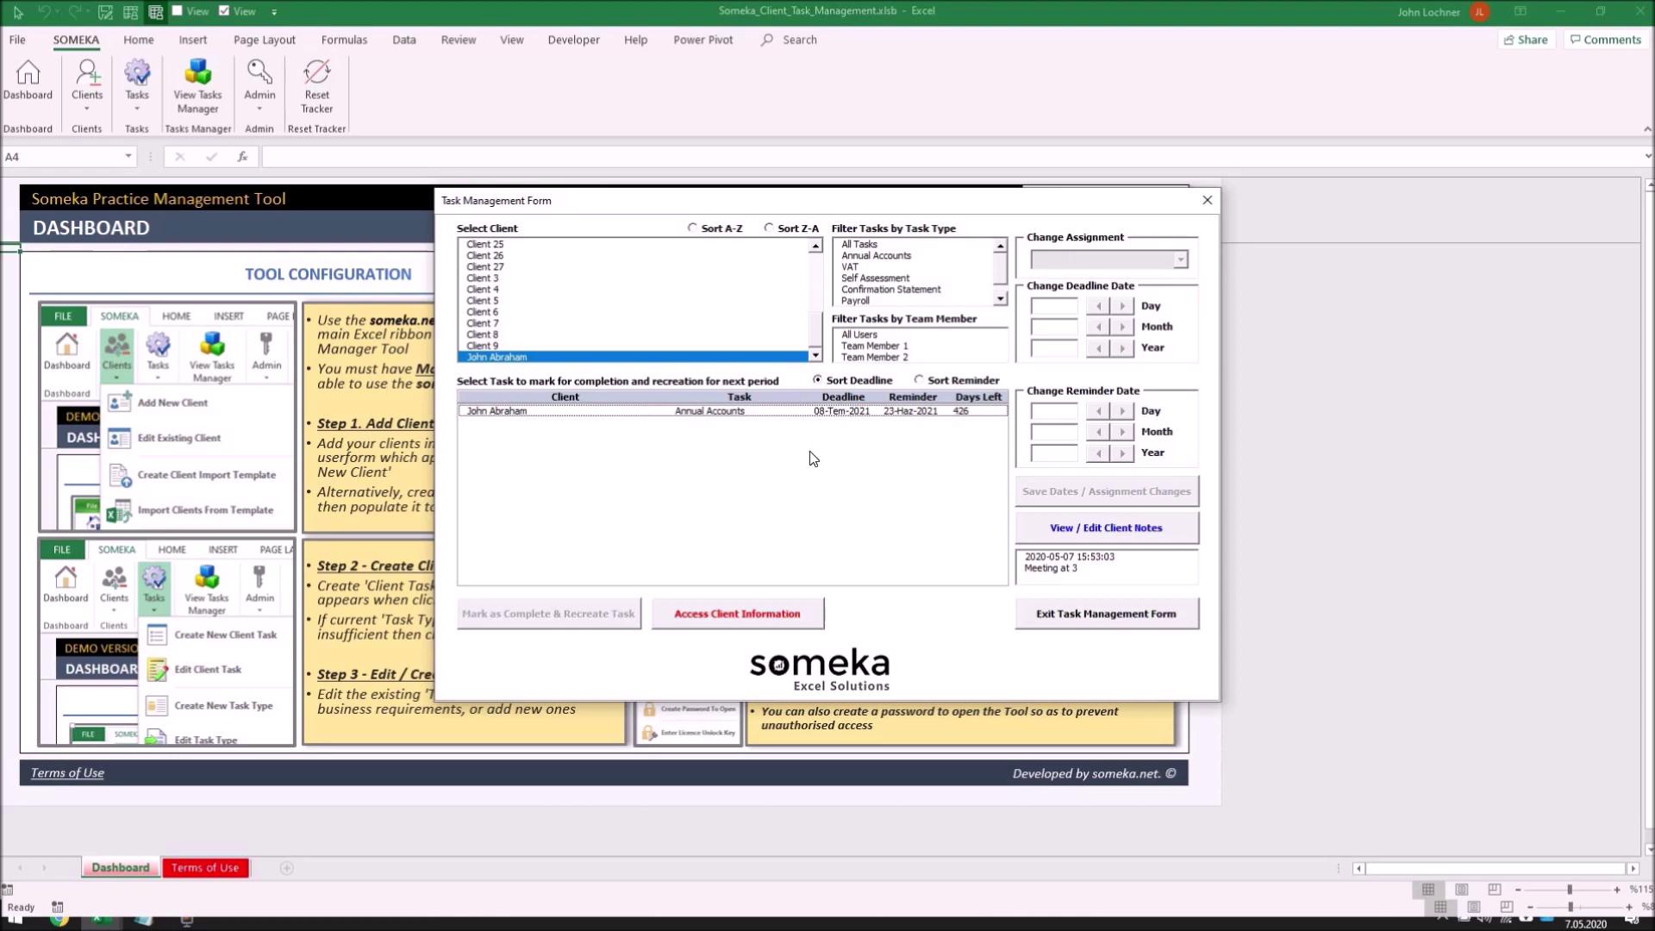
click(854, 414)
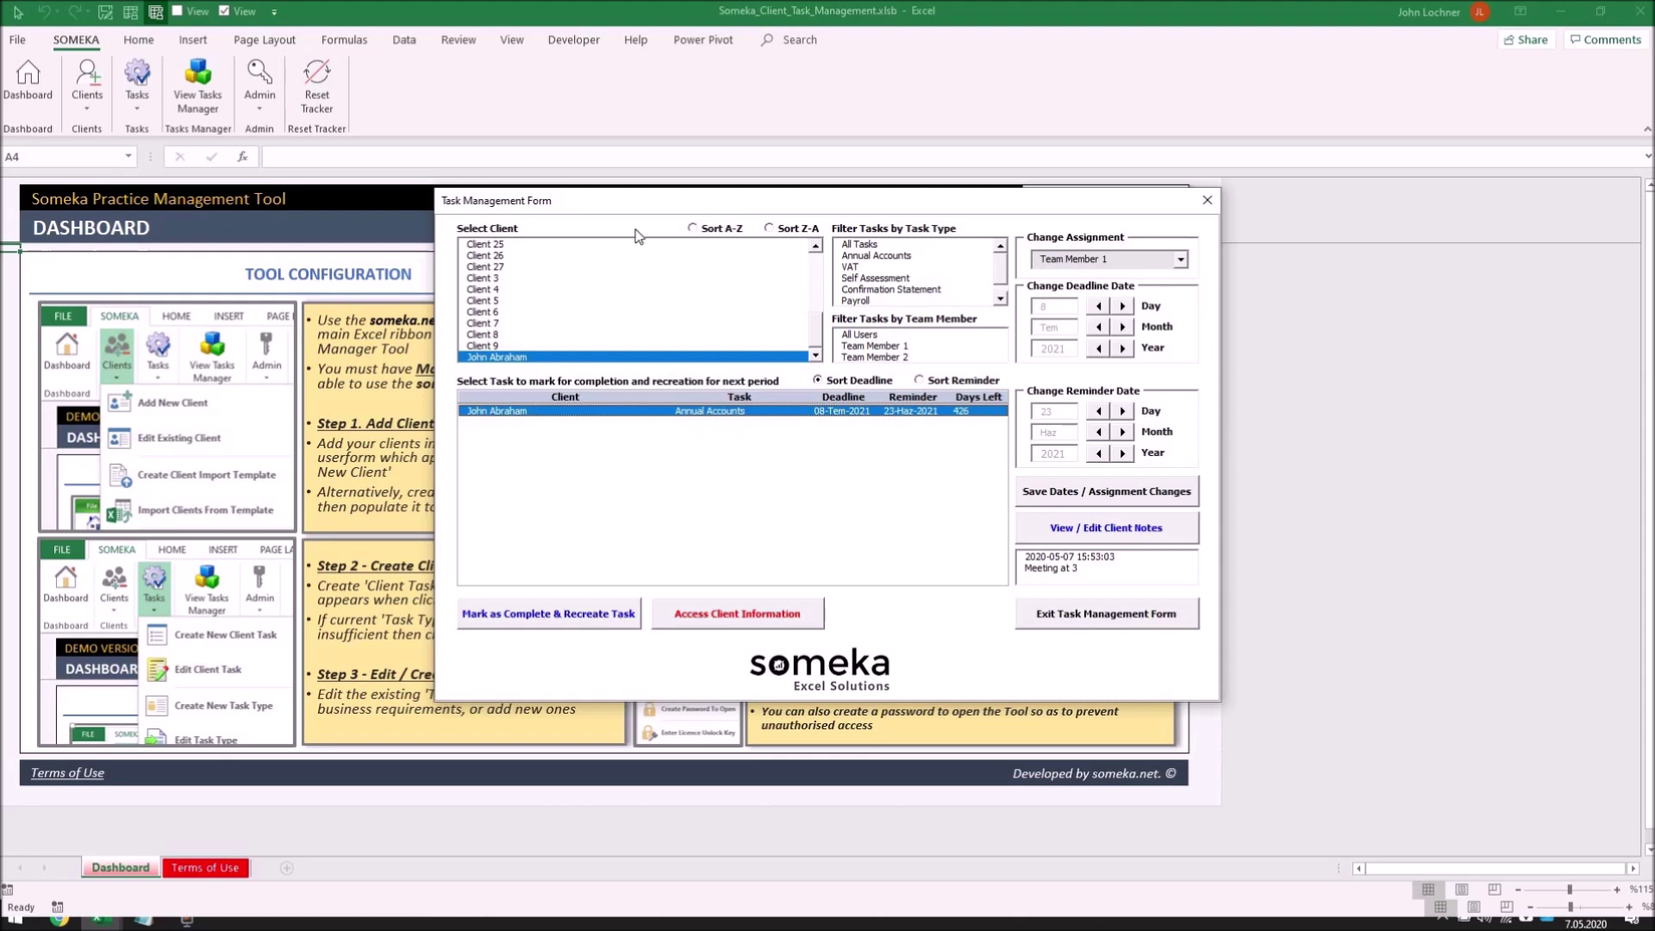
click(1206, 201)
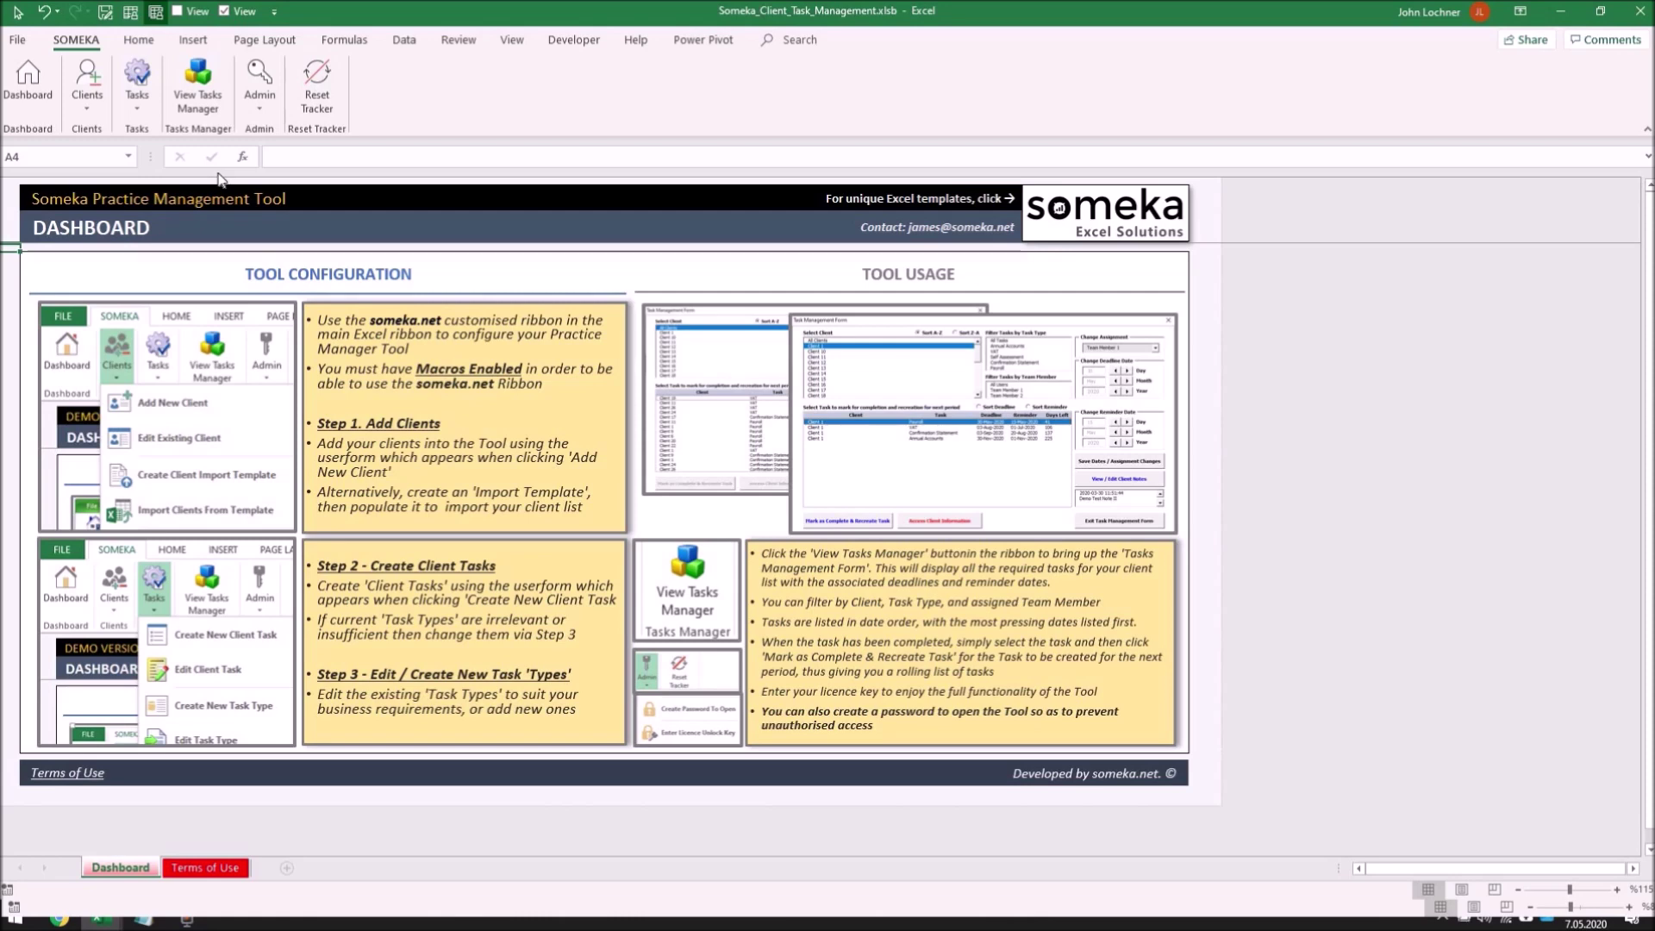
key(alt+Tab)
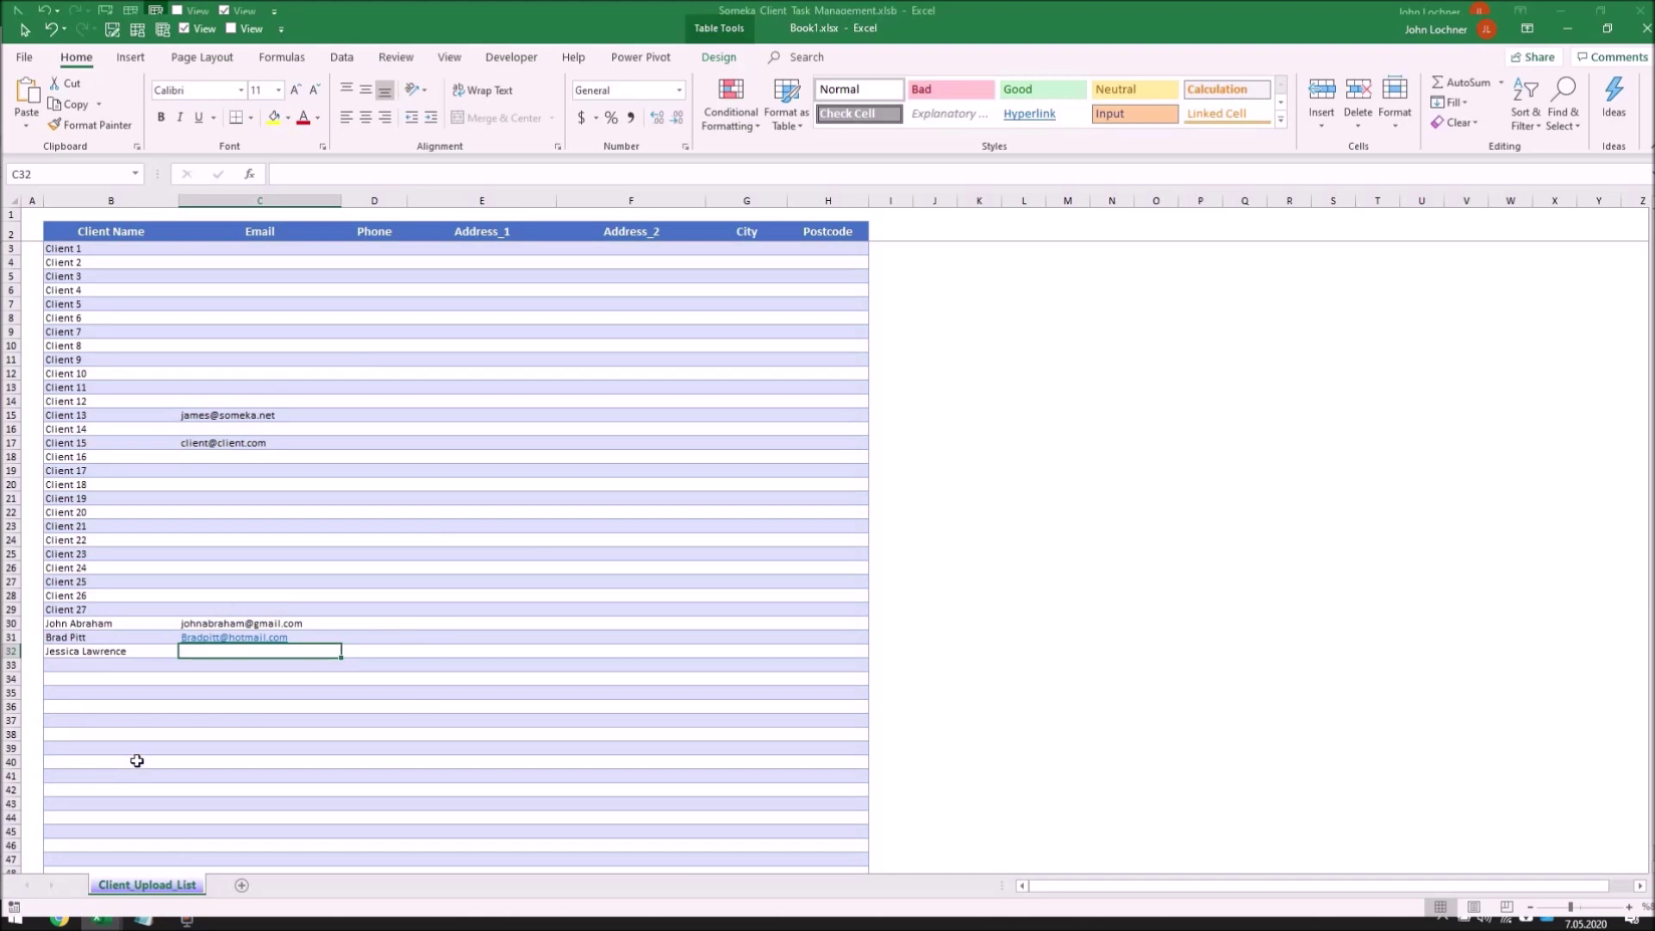
key(alt+Tab)
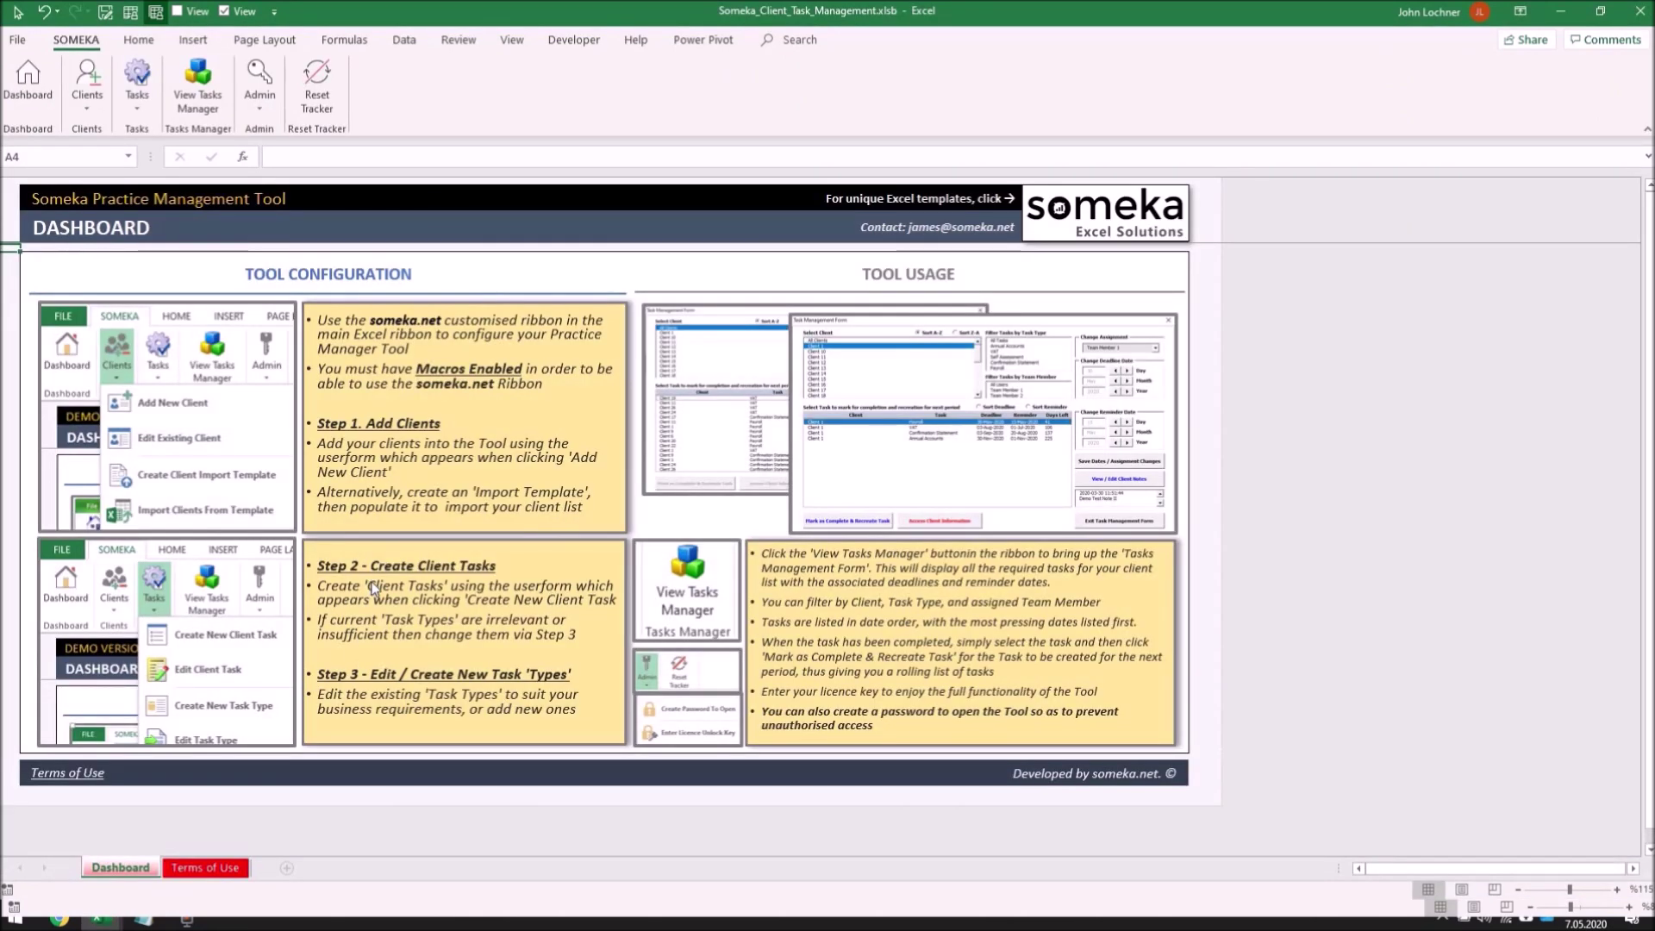
key(alt+Tab)
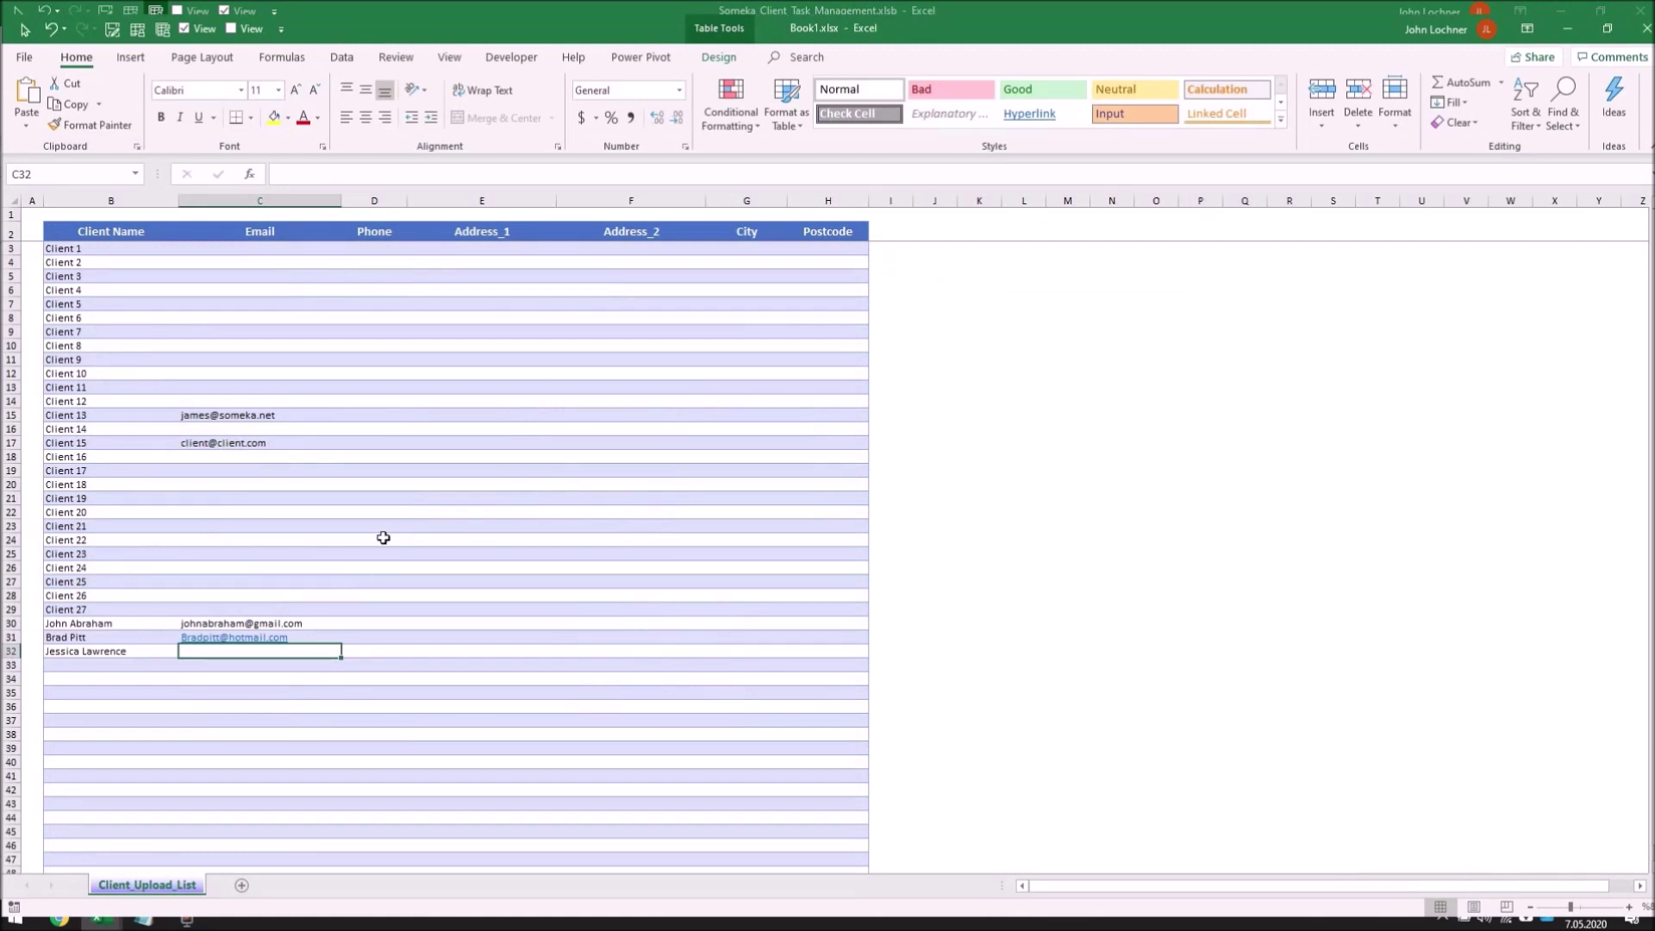
key(alt+Tab)
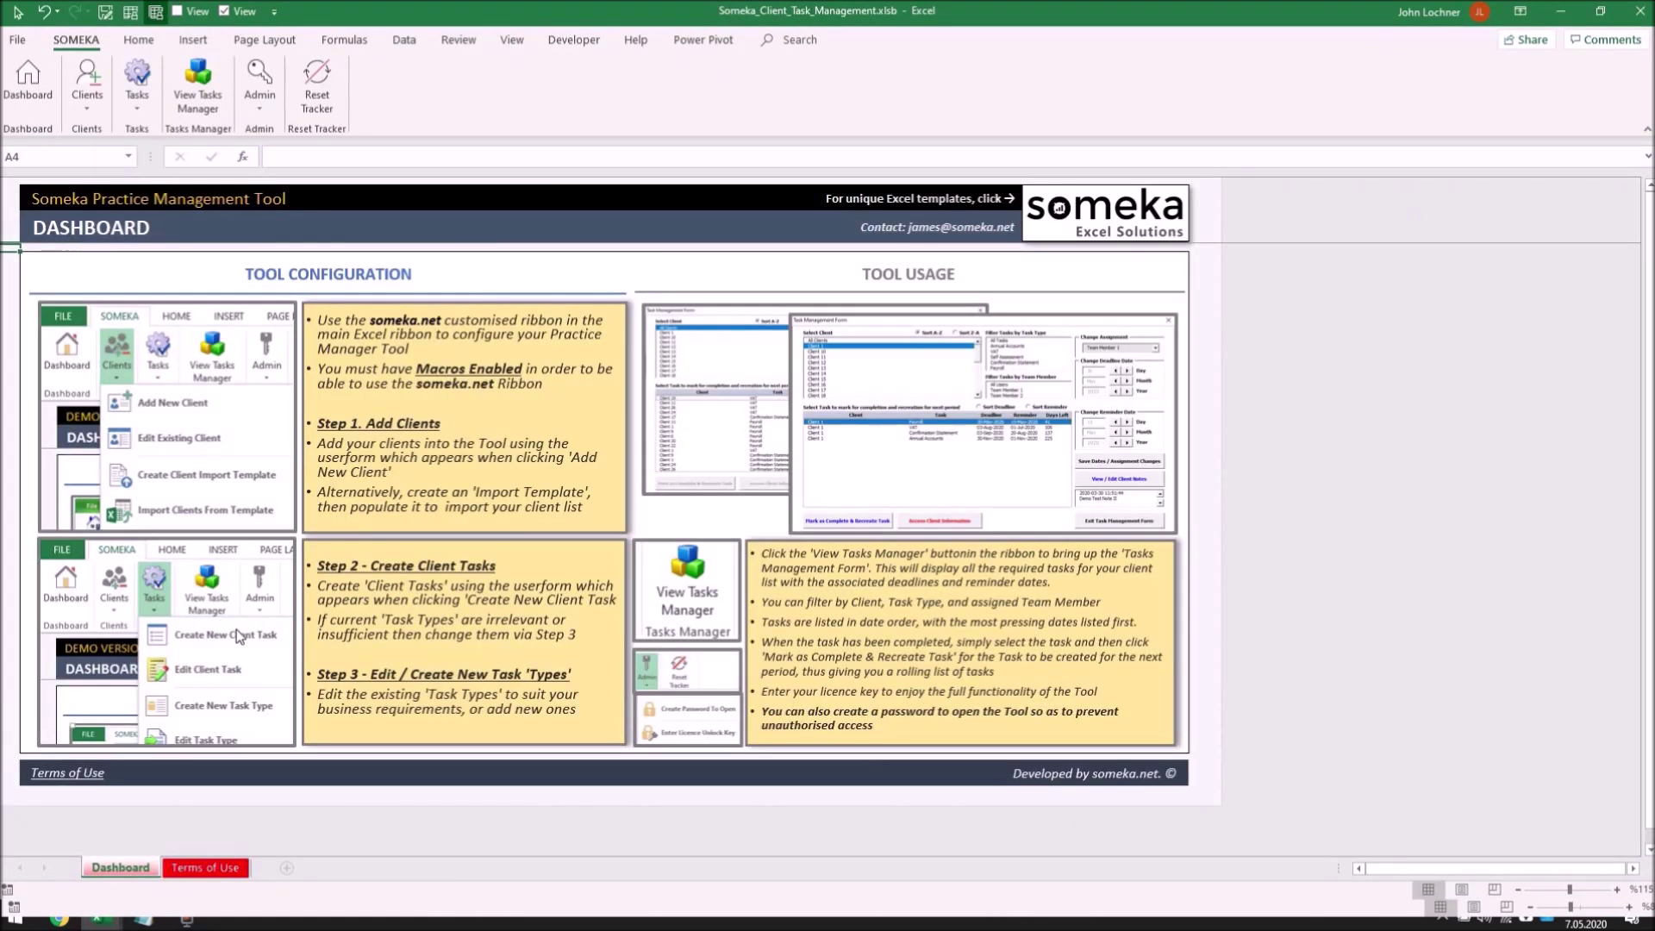
key(alt+Tab)
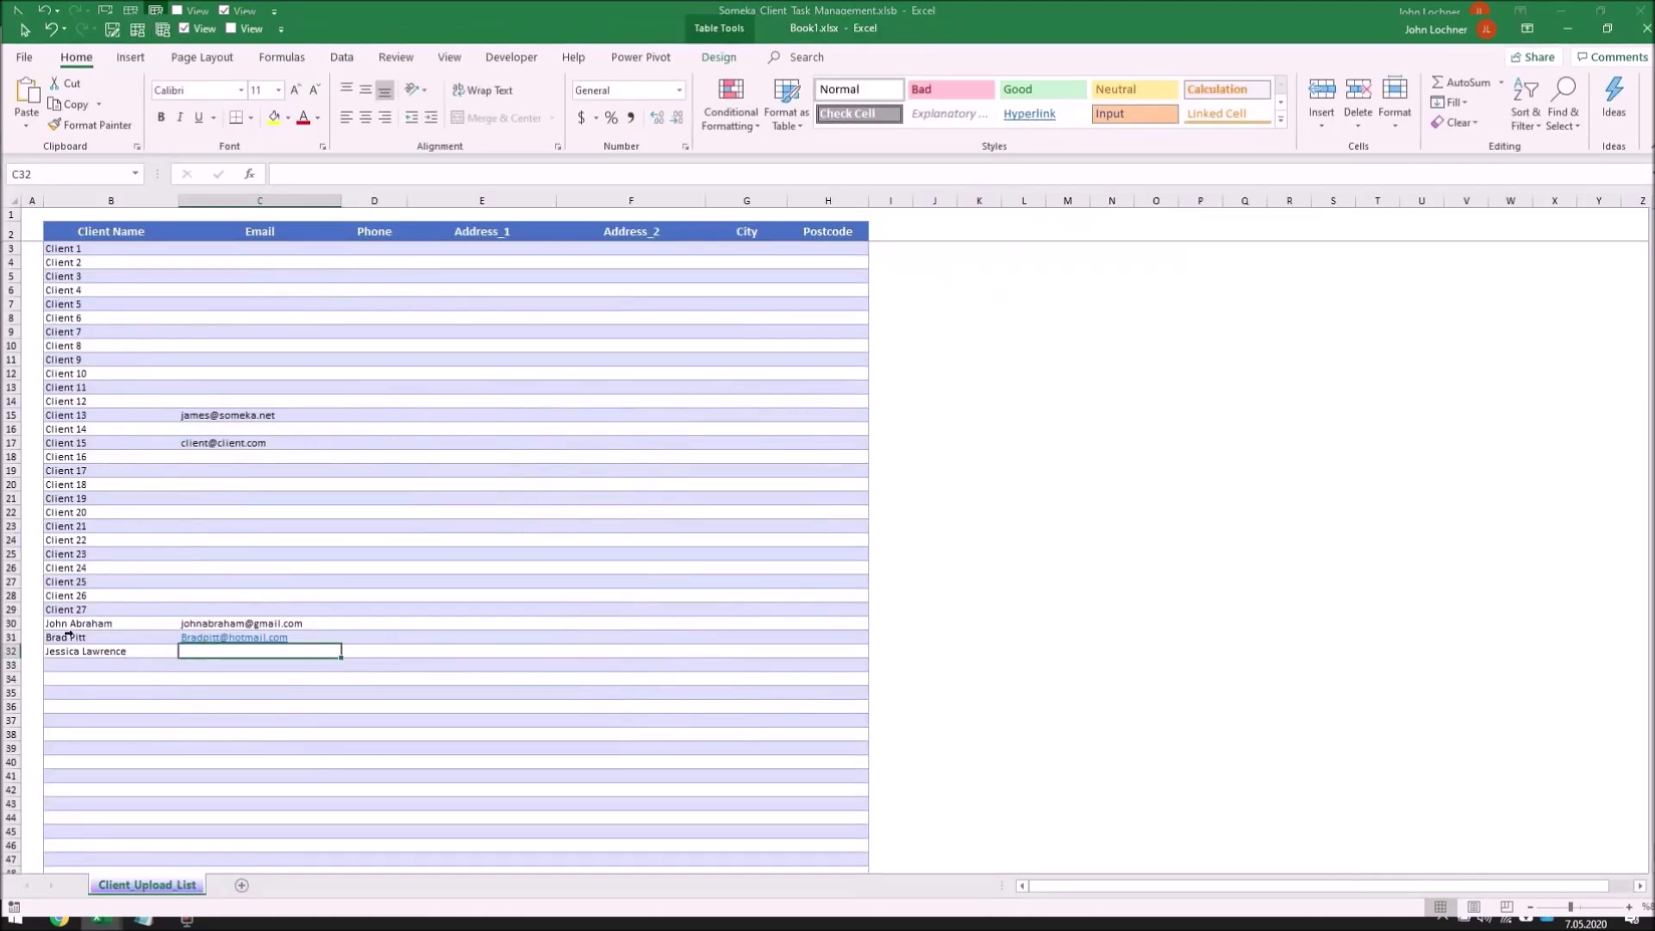
drag(71, 637, 155, 661)
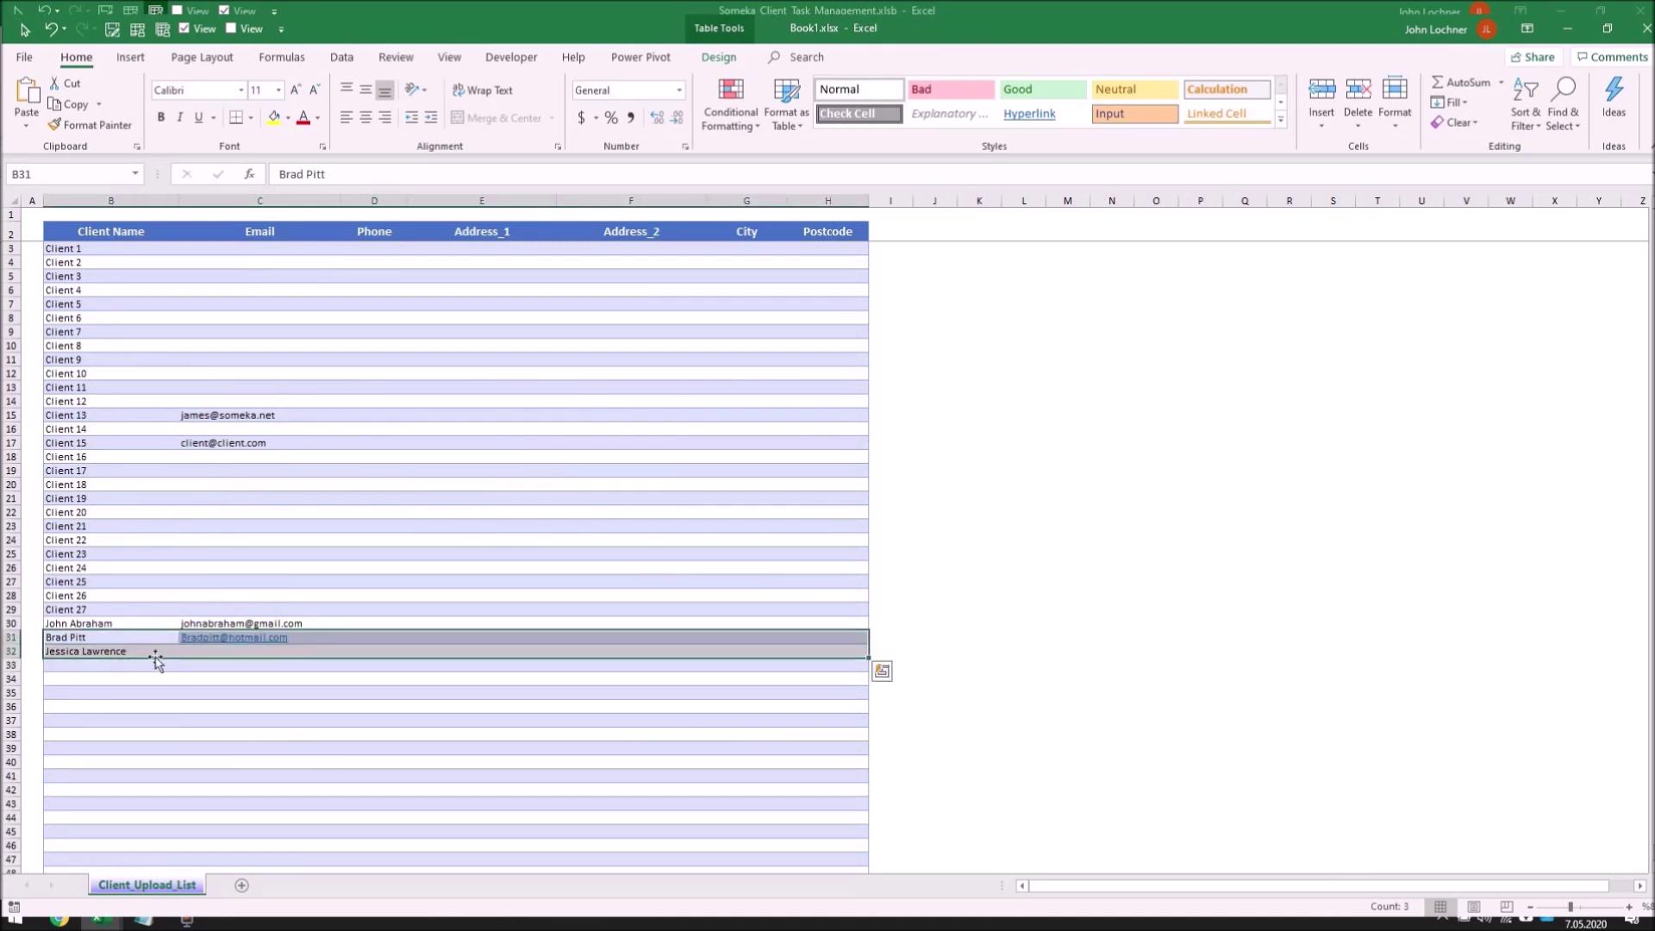
key(alt+Tab)
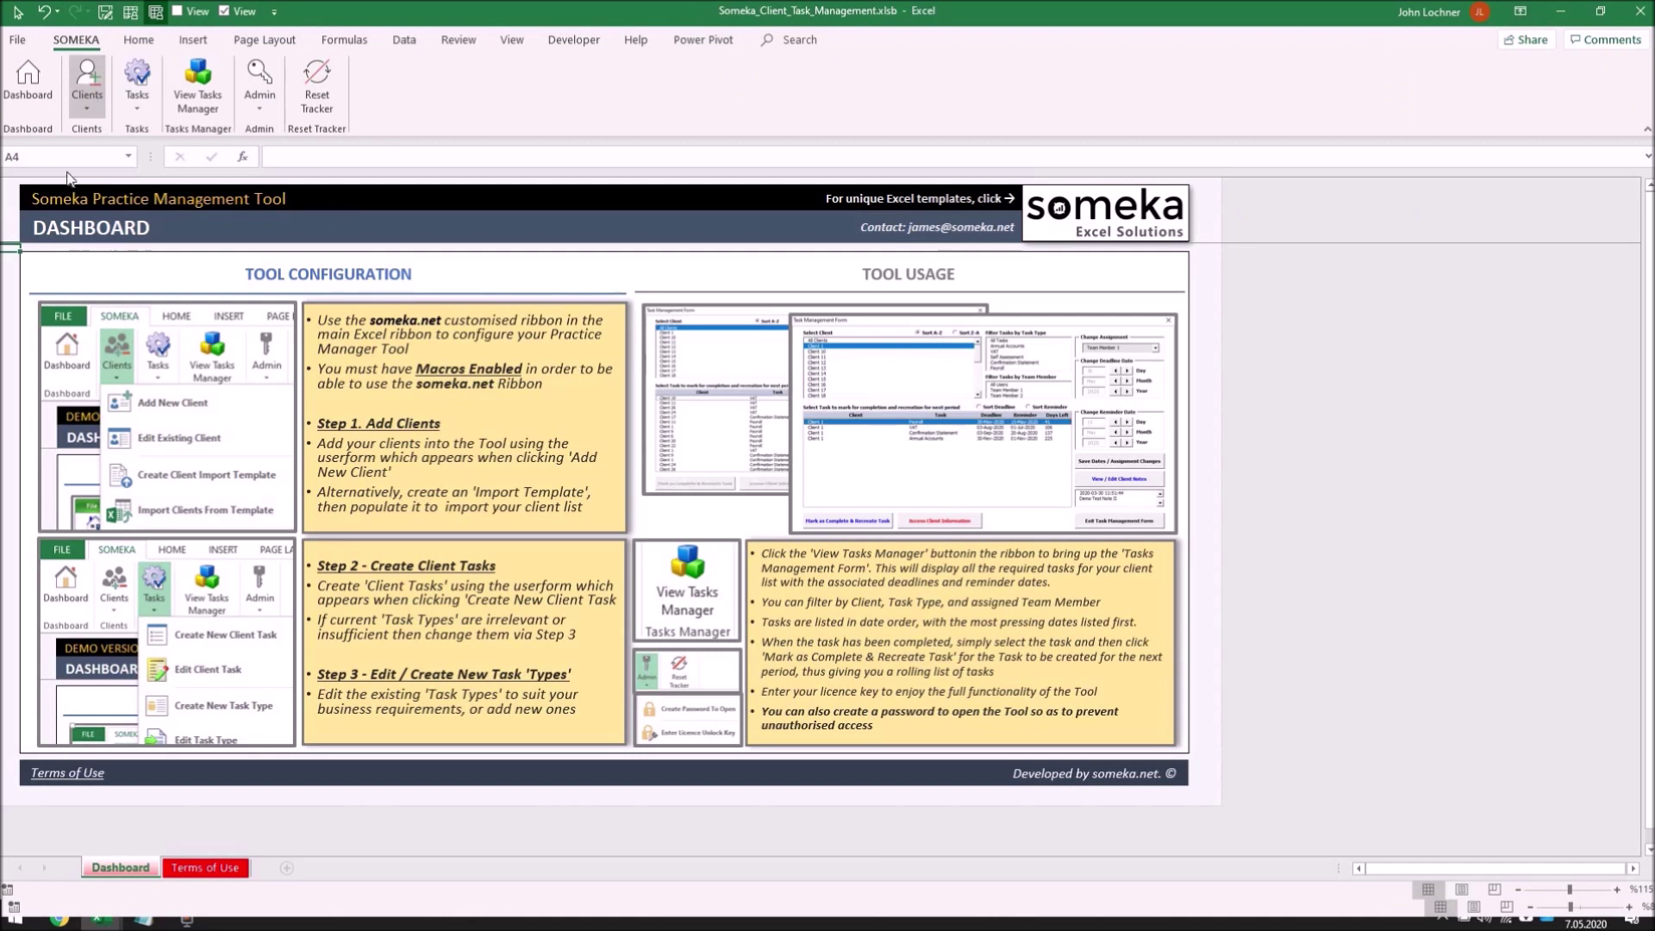
click(87, 91)
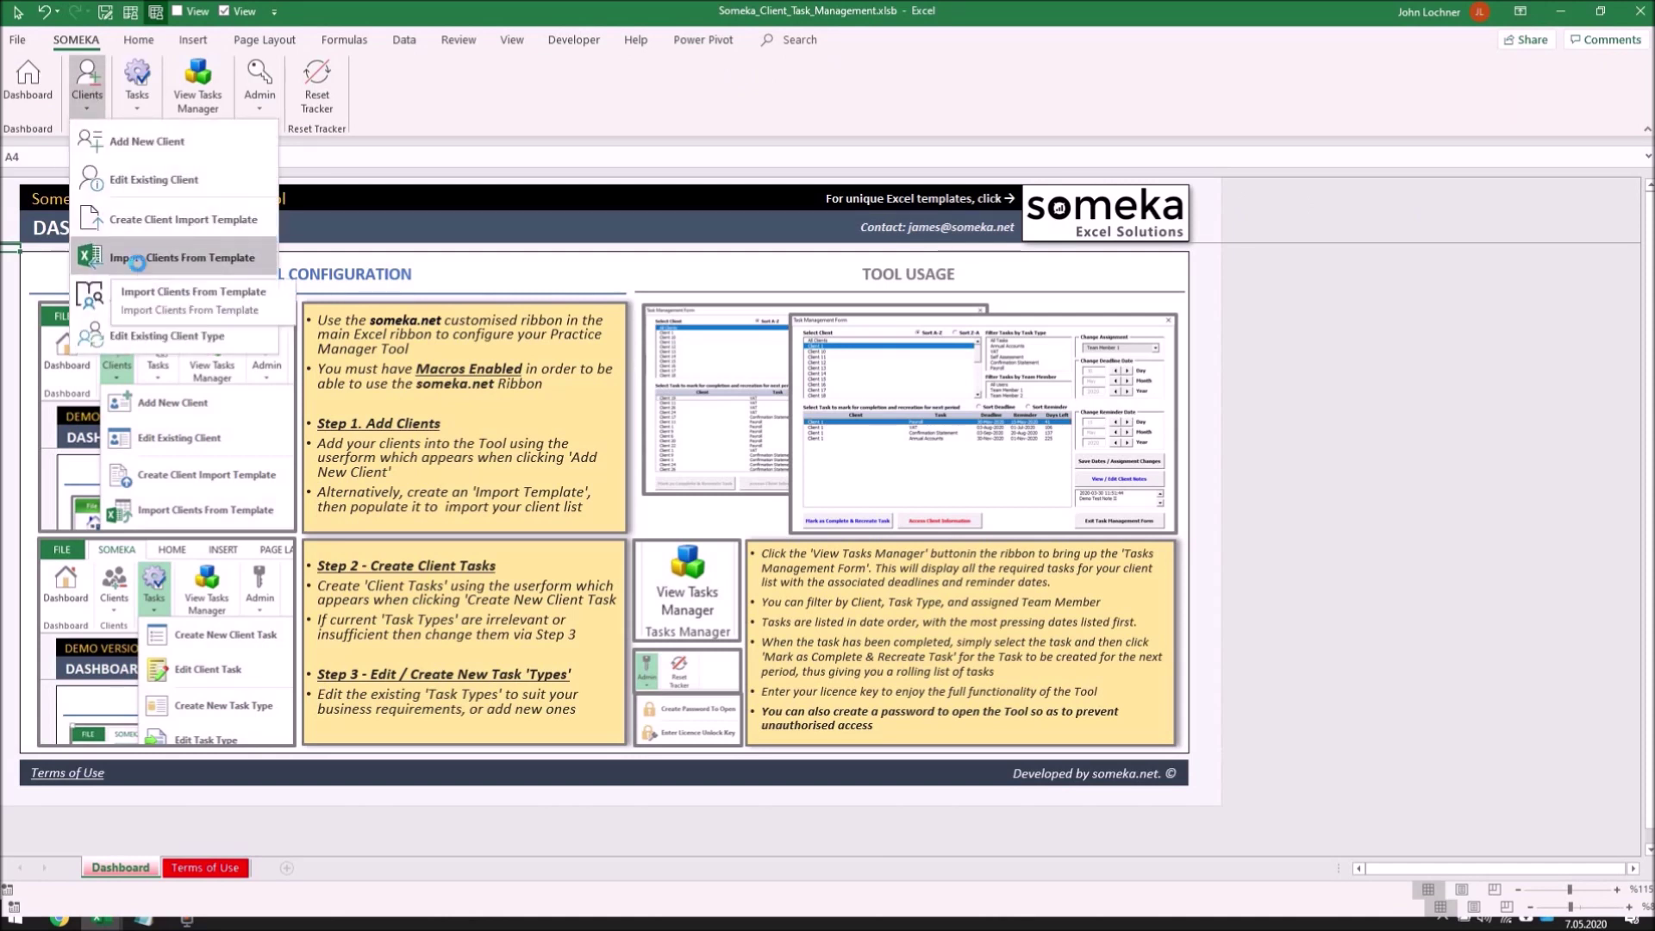
Step: Import clients from Book1.xlsx on the Desktop, overwriting existing client and task data
click(137, 262)
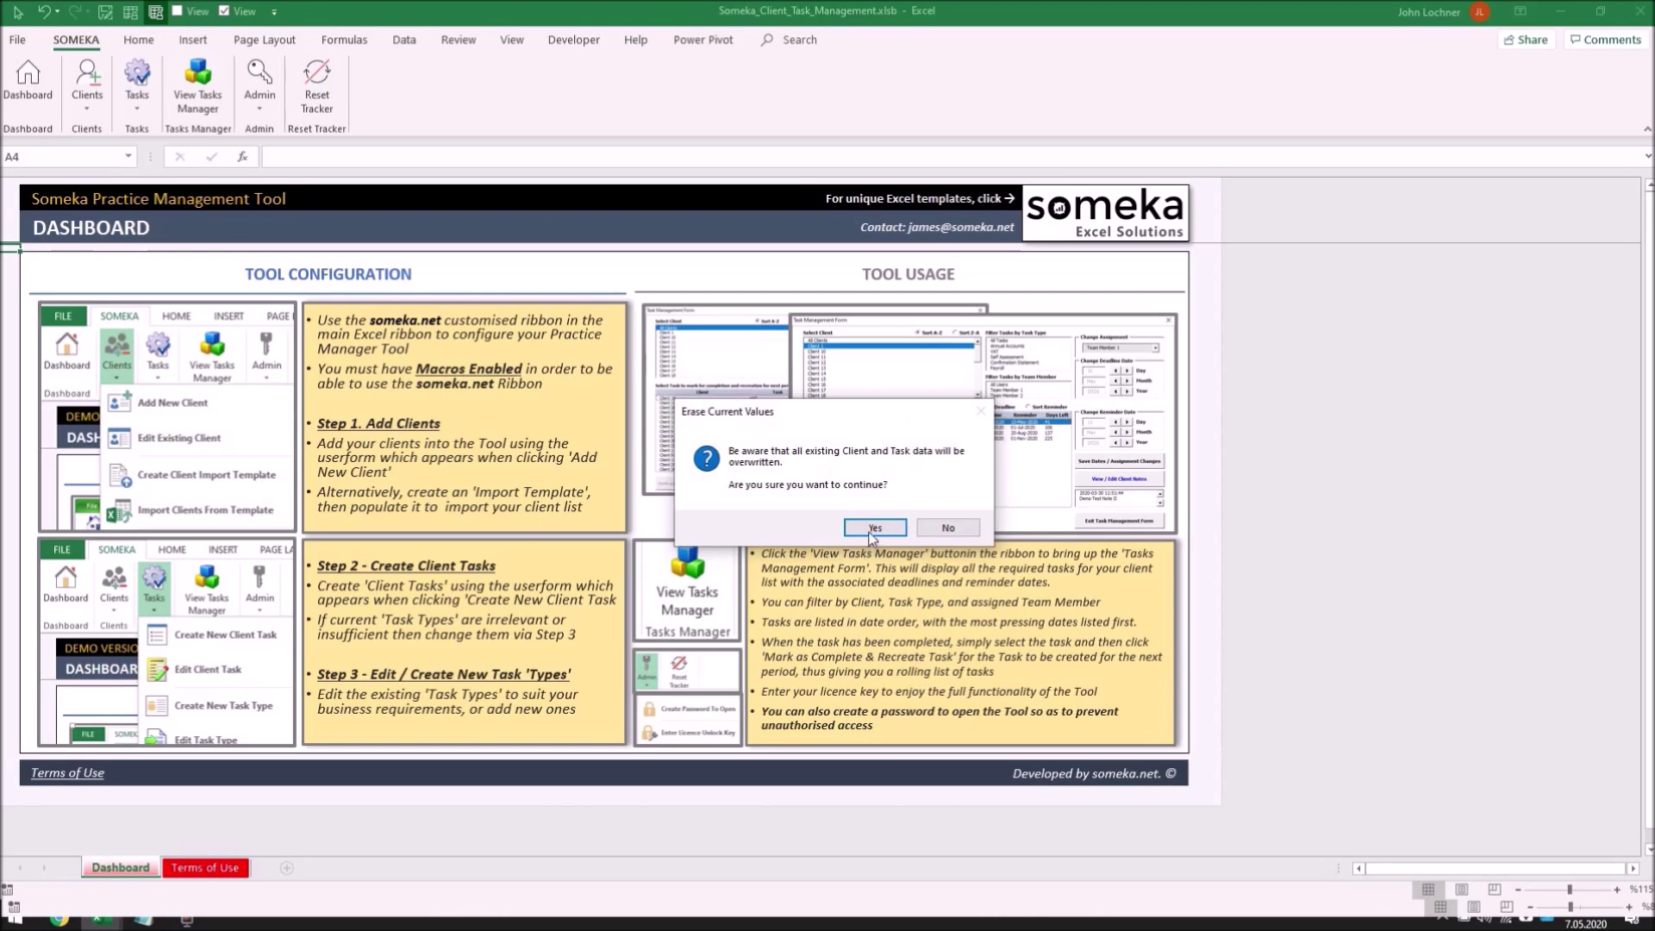
click(876, 532)
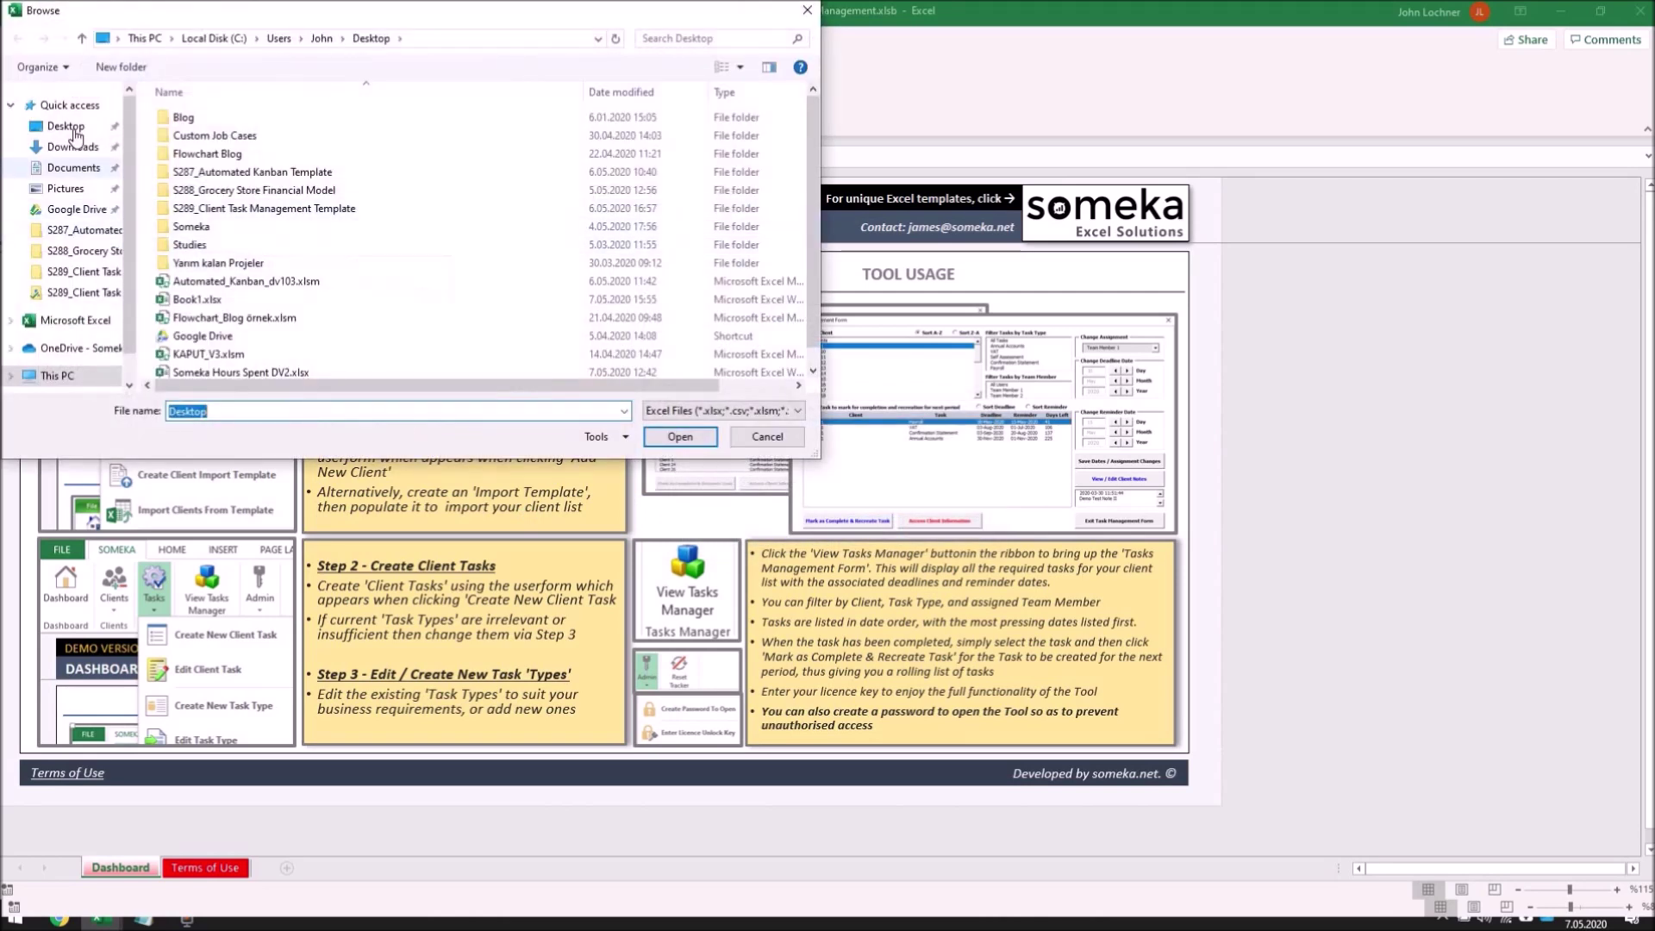
click(67, 125)
click(251, 114)
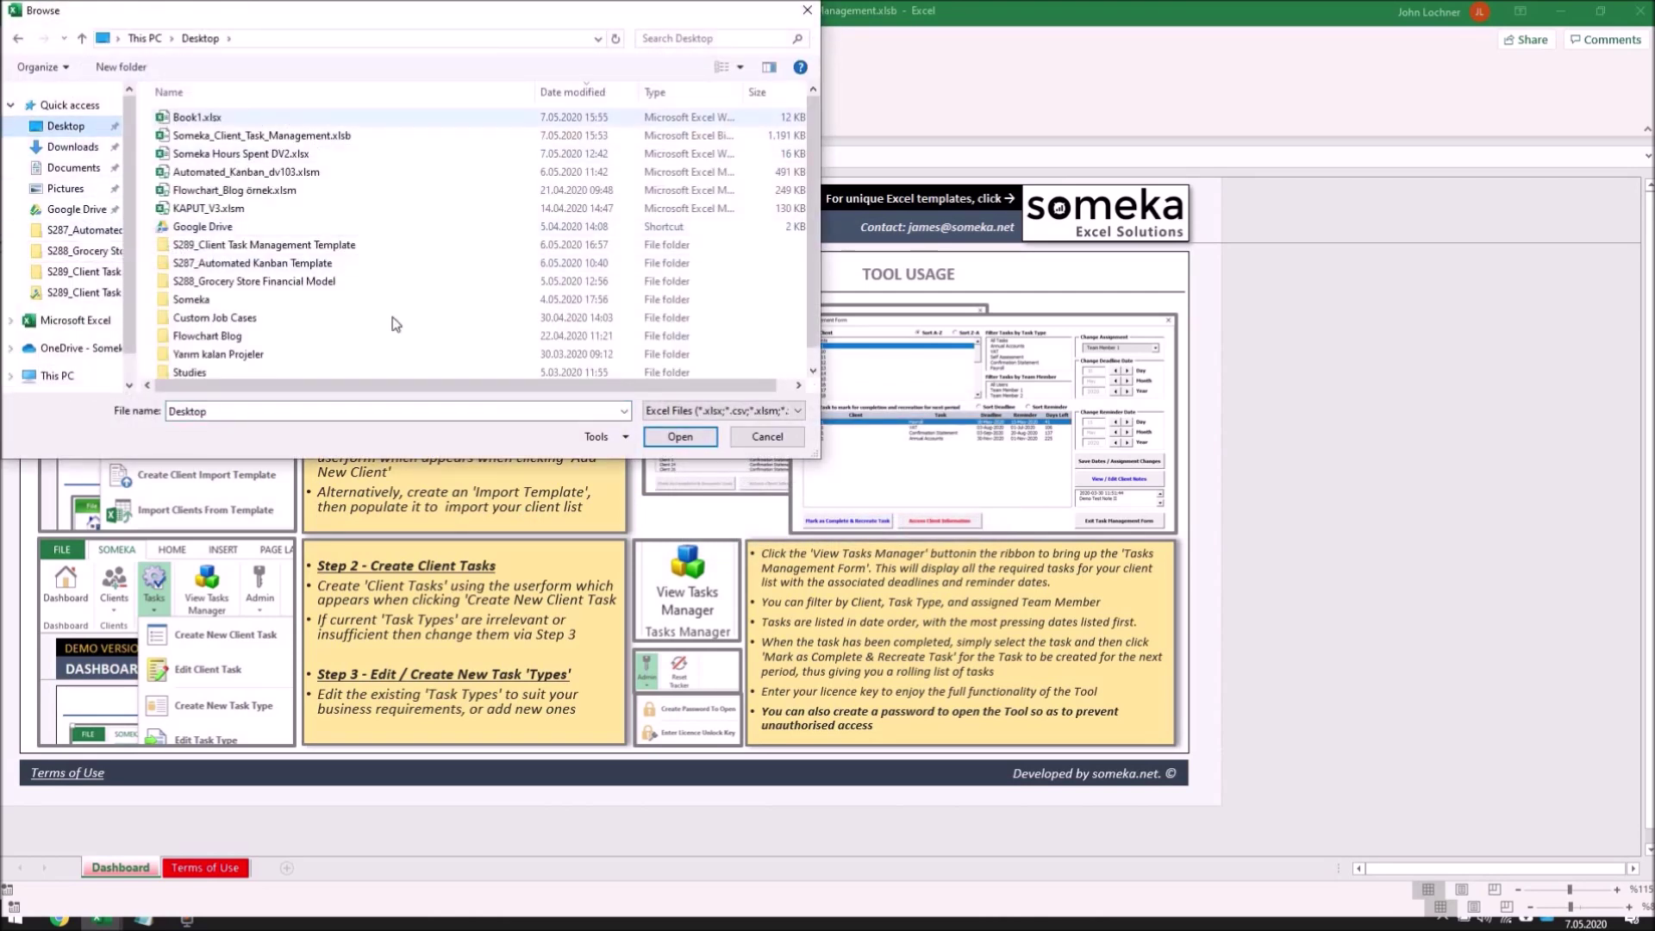
click(681, 439)
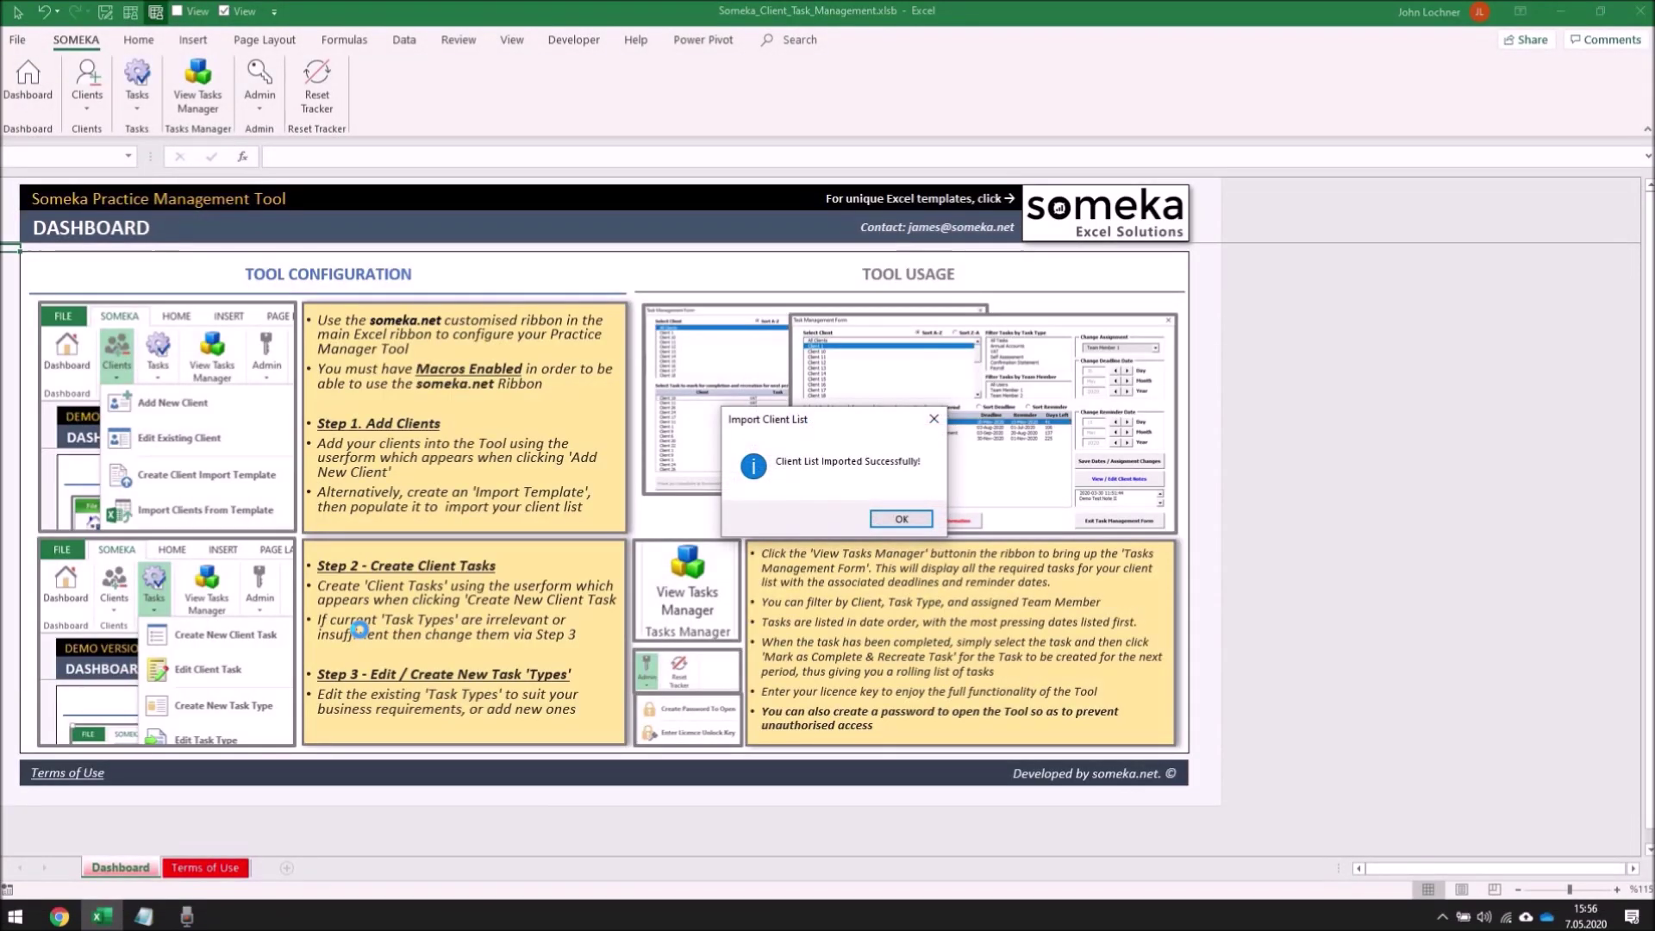
key(Return)
click(883, 258)
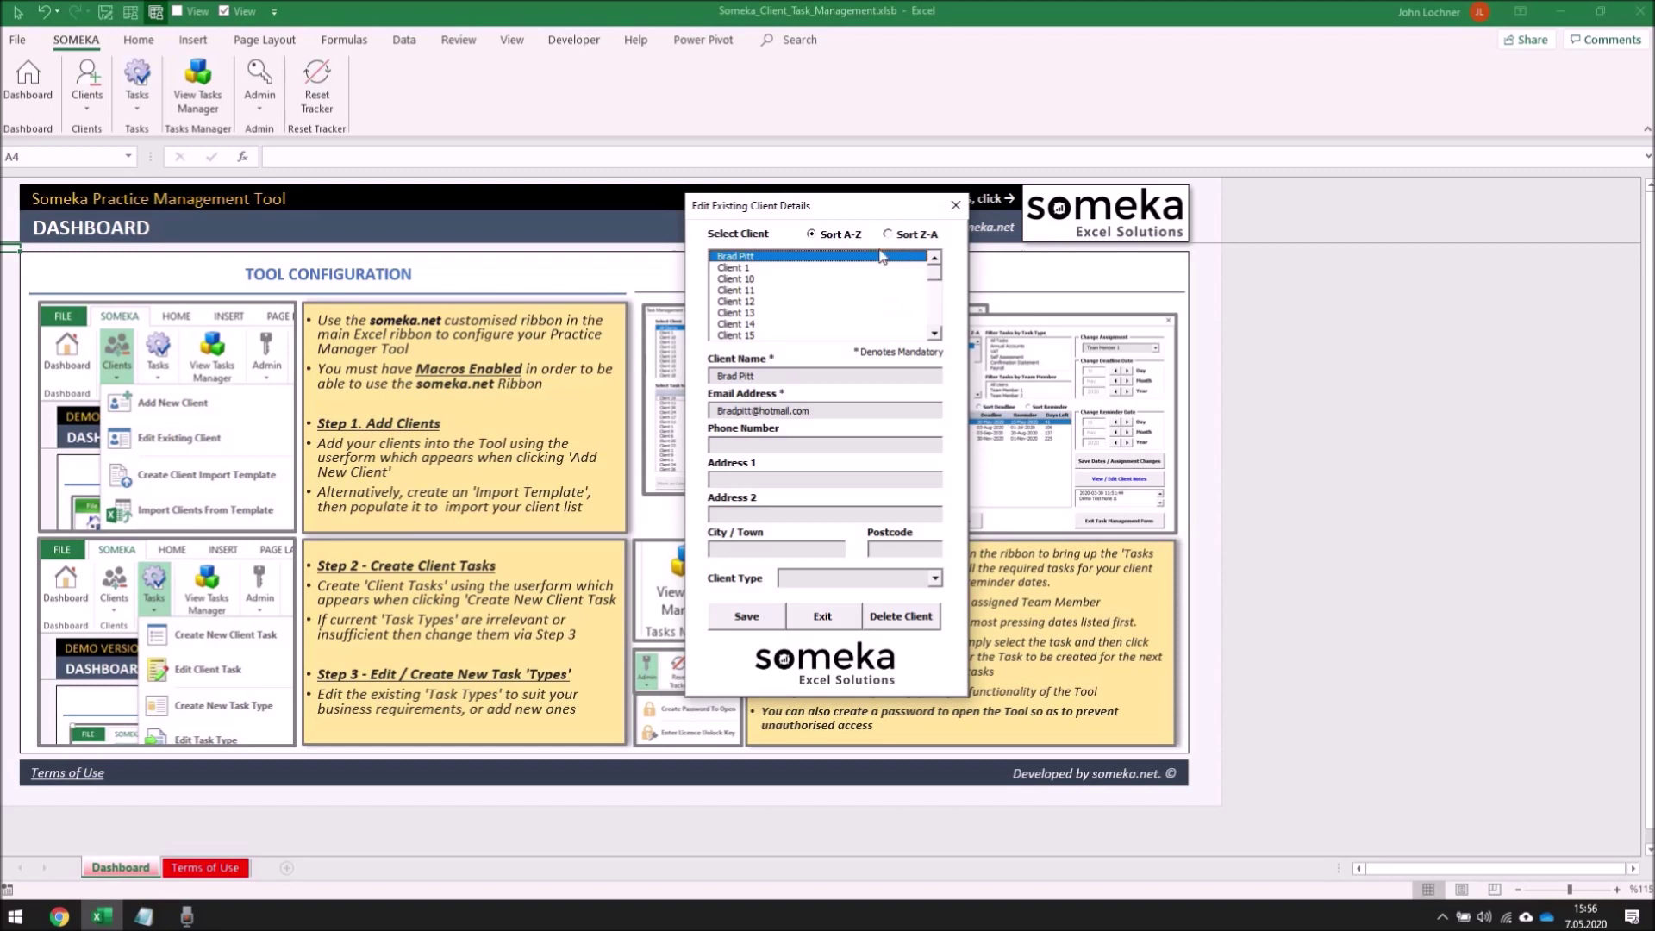
drag(943, 275, 940, 339)
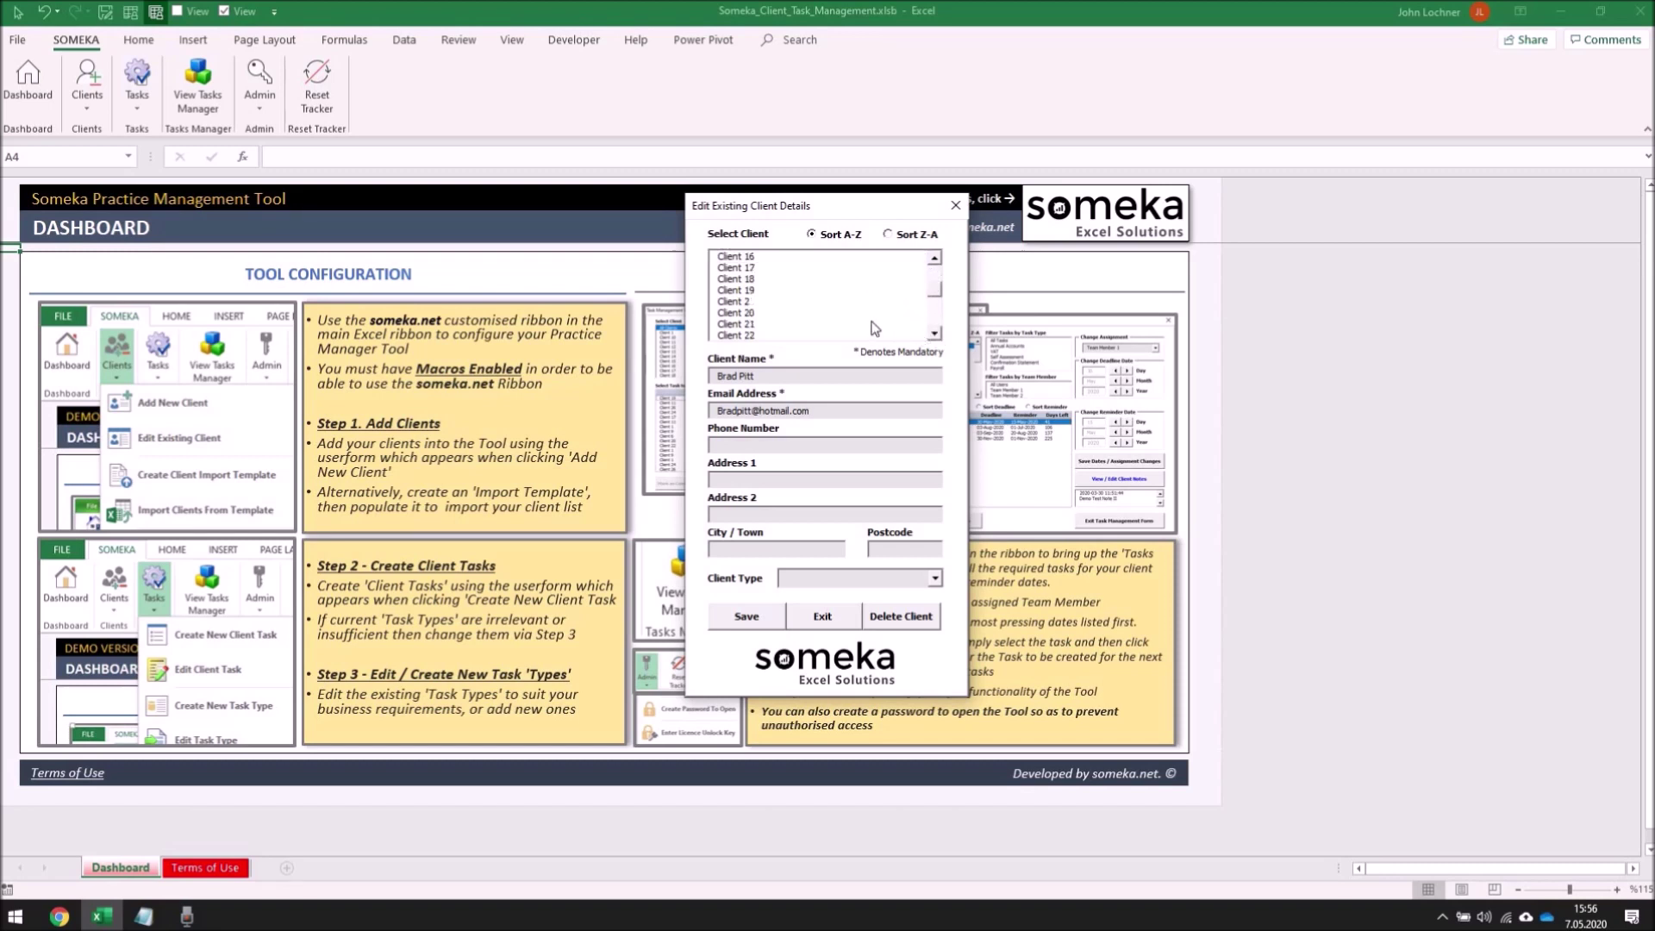
click(842, 324)
click(840, 324)
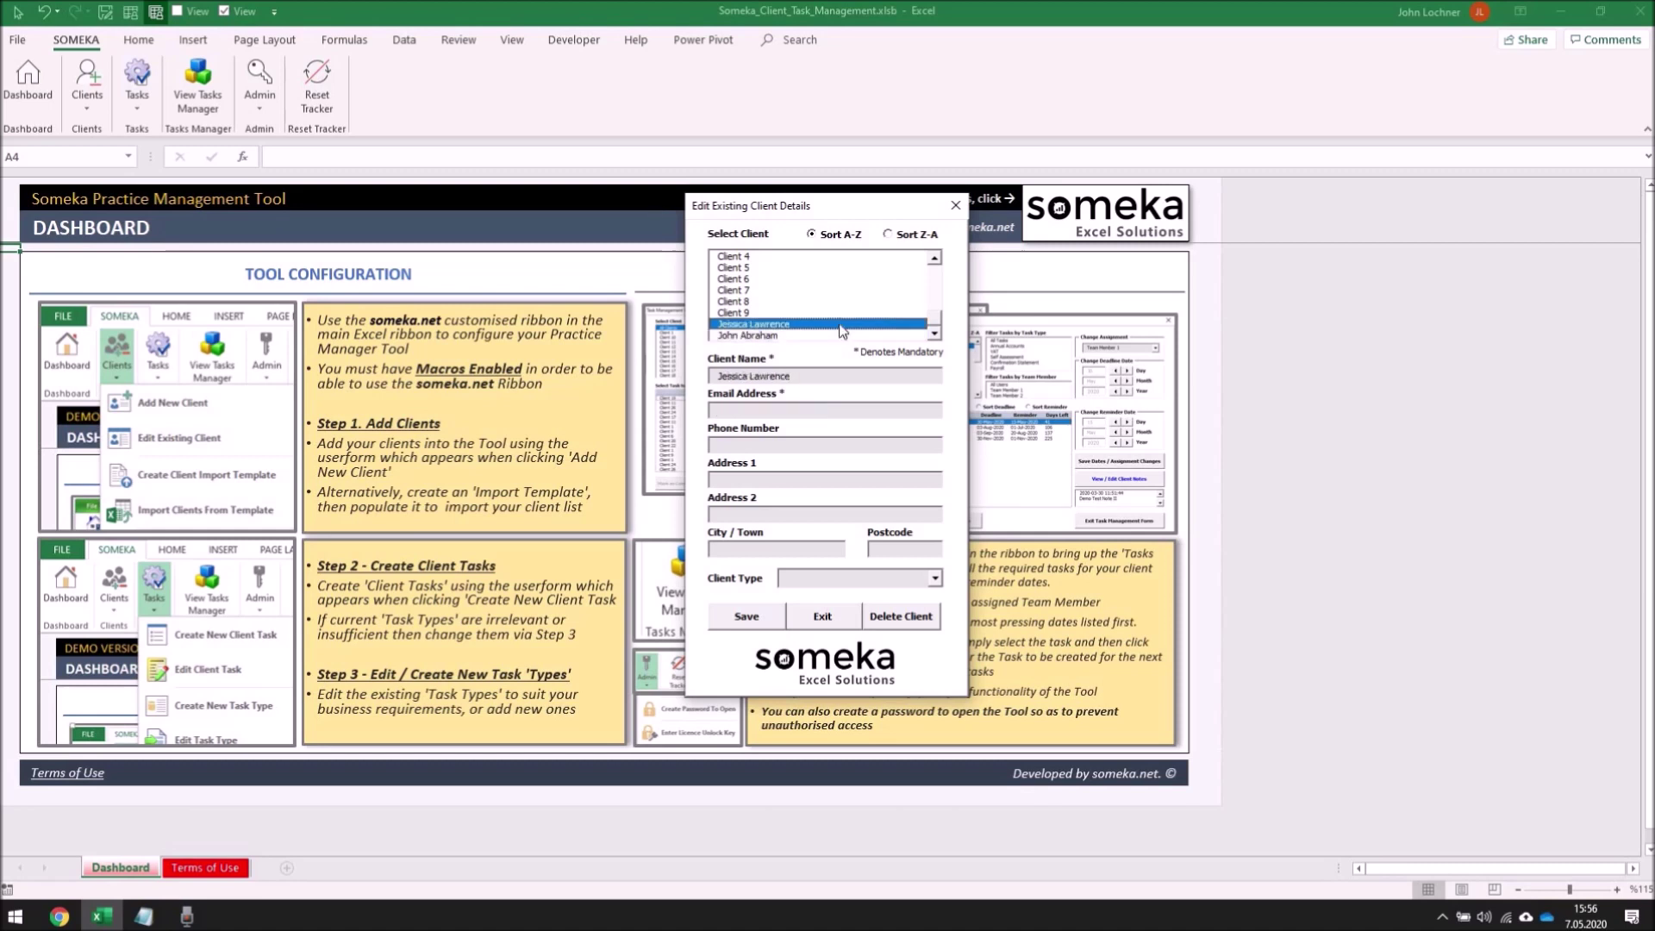
click(957, 200)
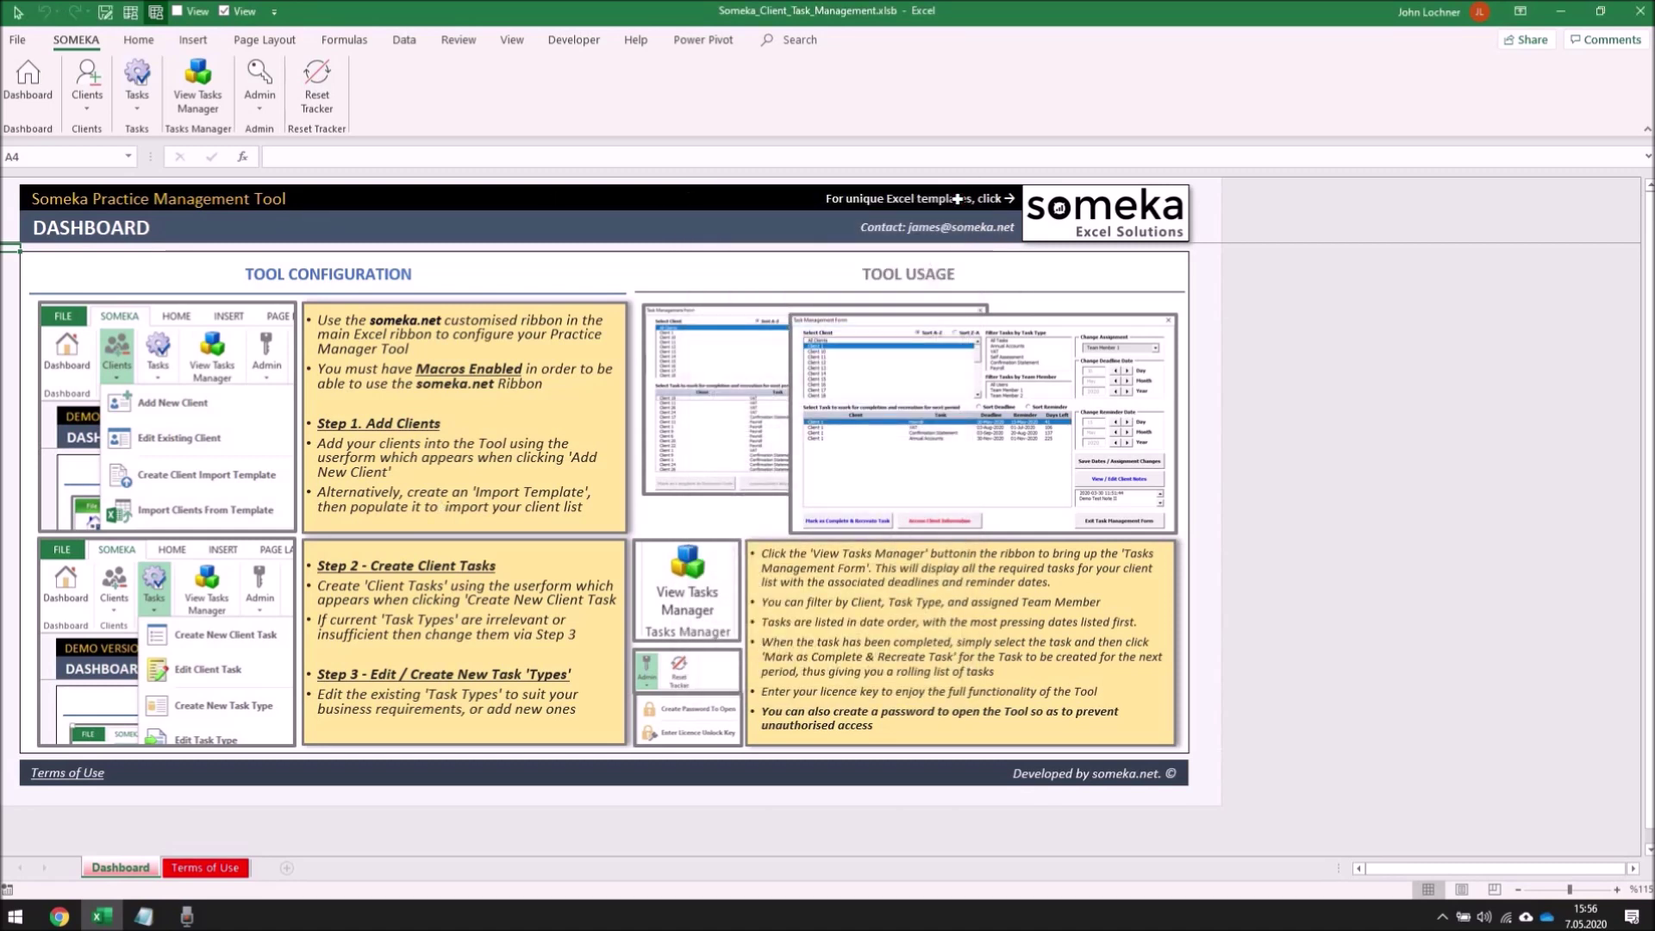